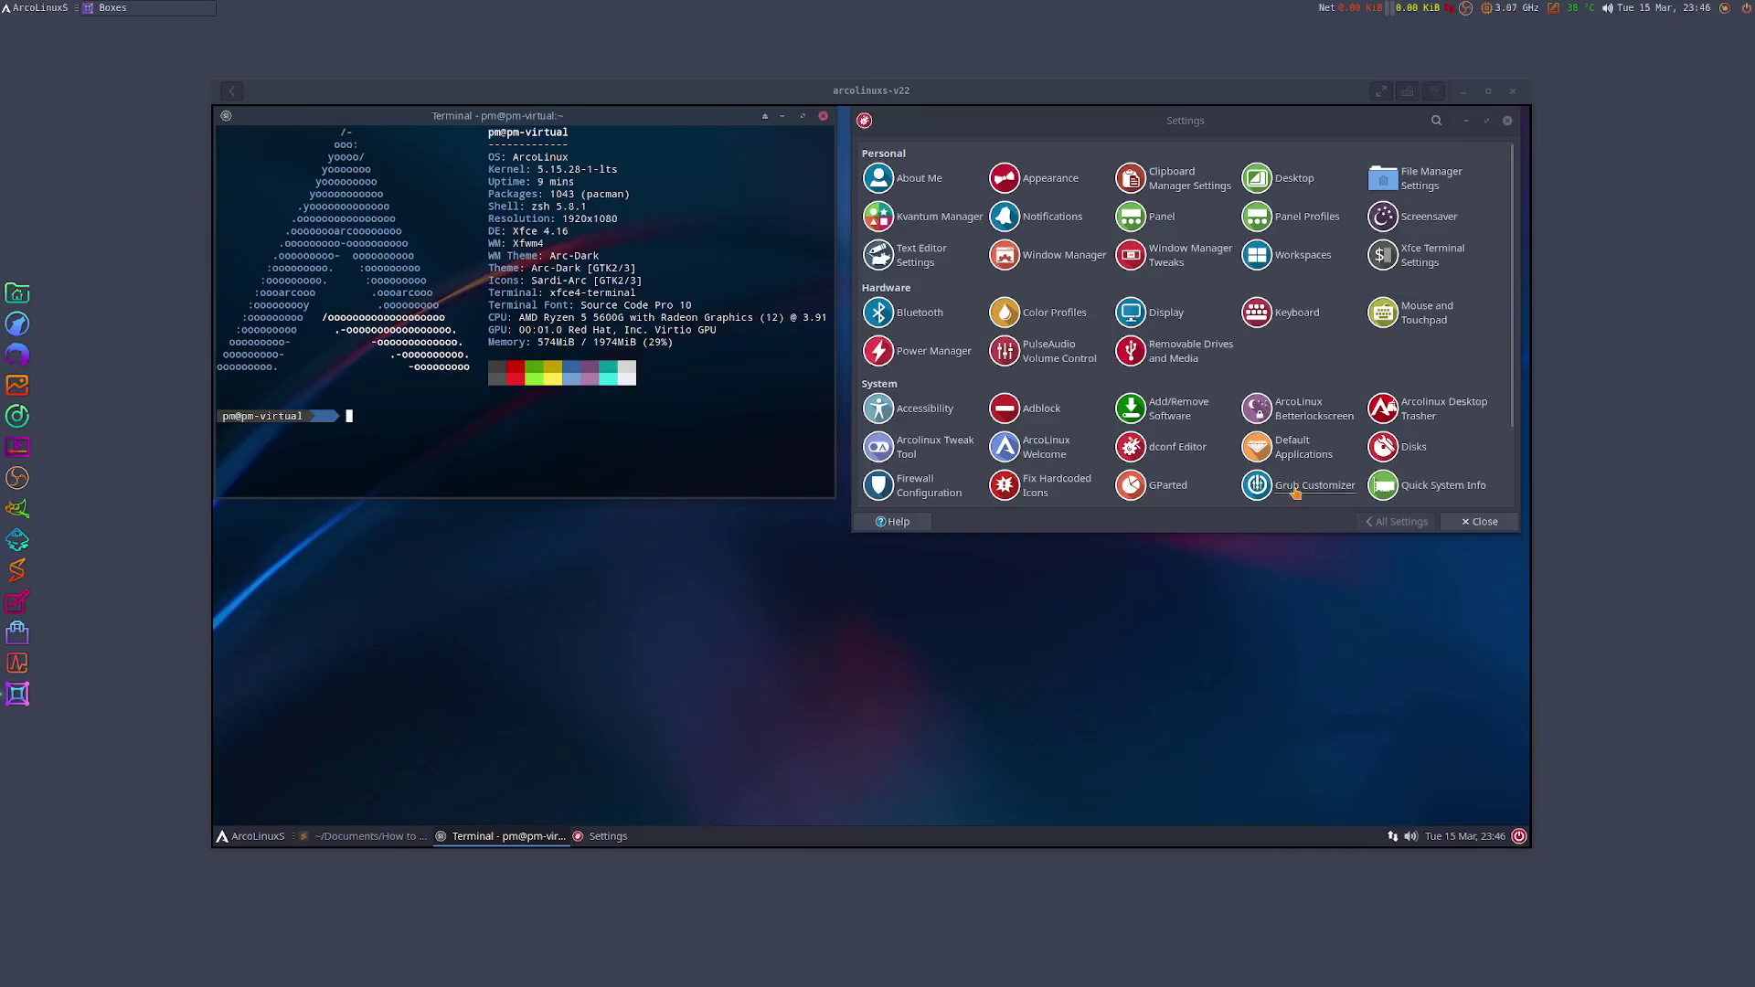
# - Search Add/Remove Software for 'grub', confirm grub-customizer is installed, then close the package manager
pyautogui.click(257, 835)
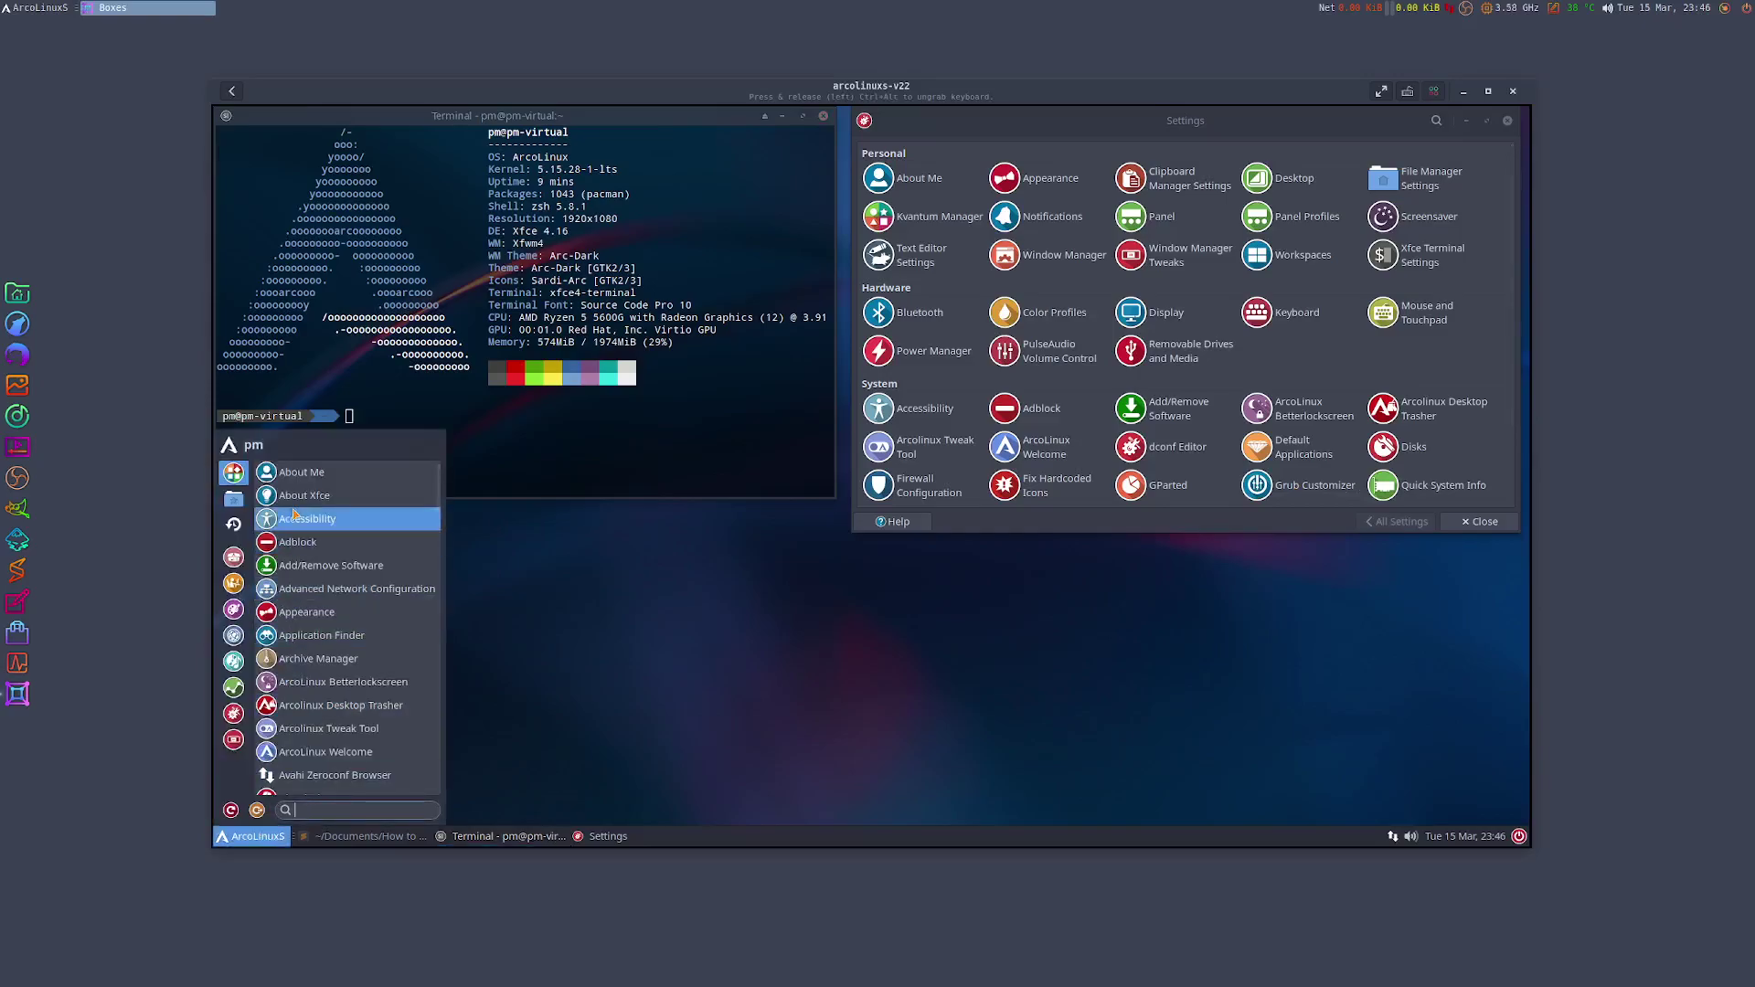
pyautogui.click(233, 498)
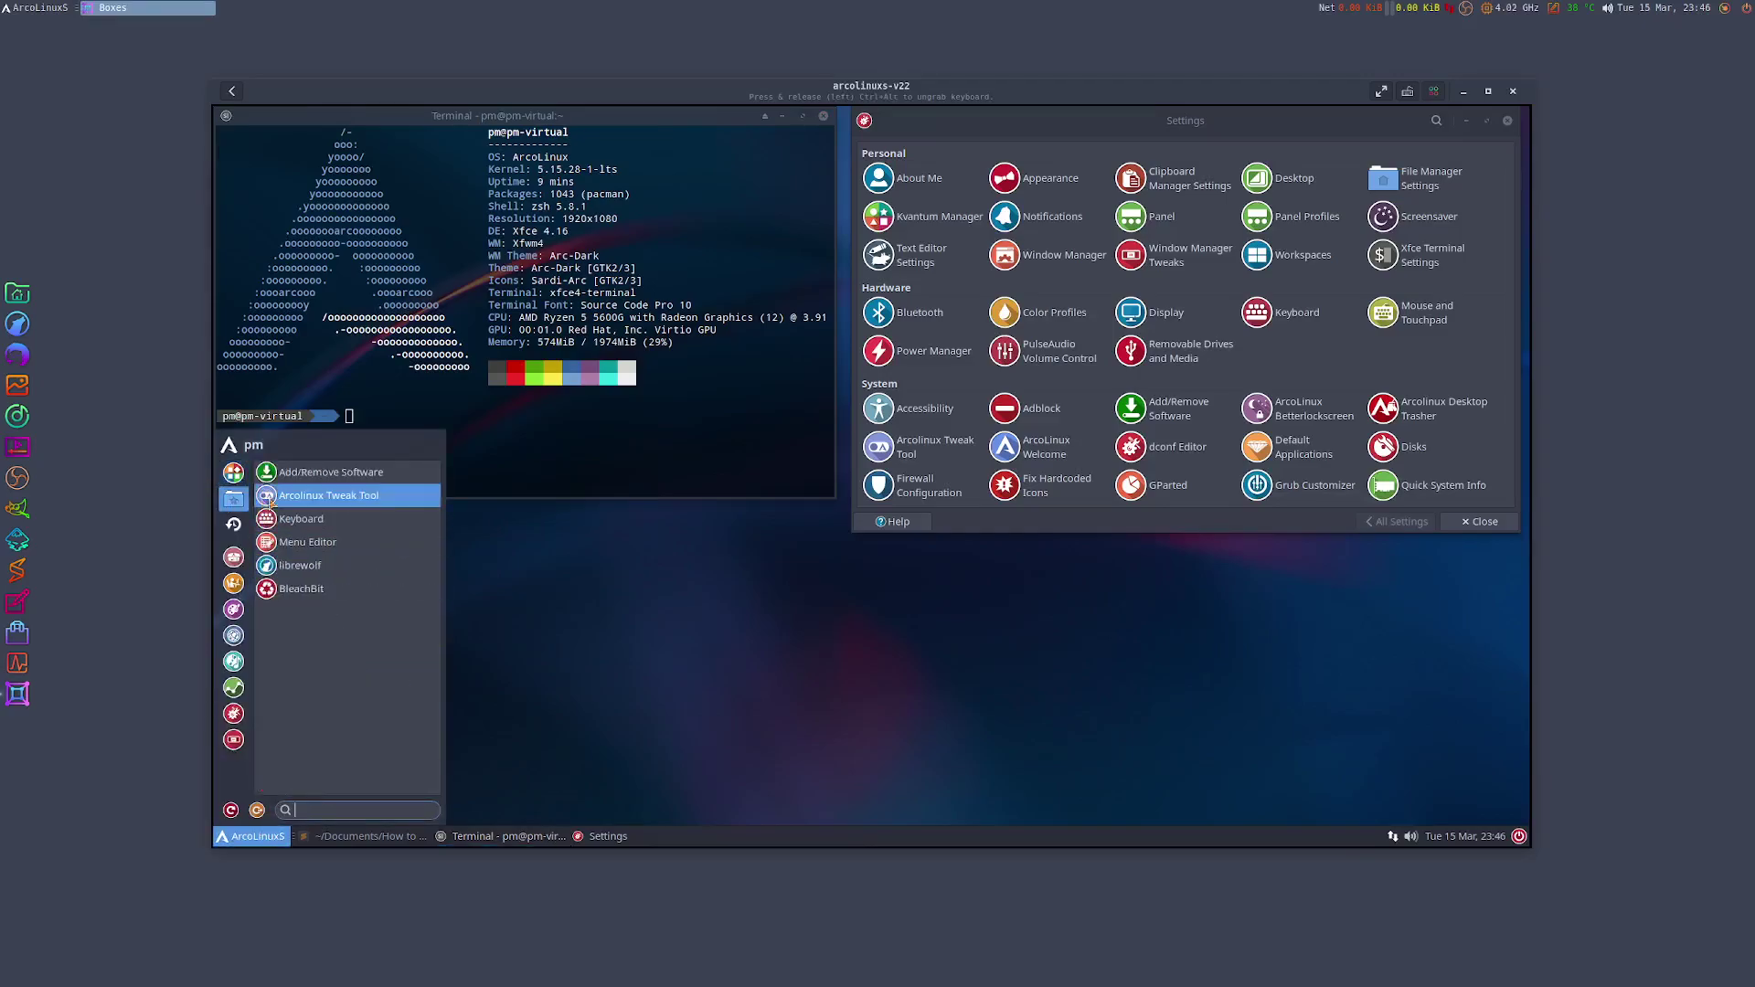
pyautogui.click(315, 475)
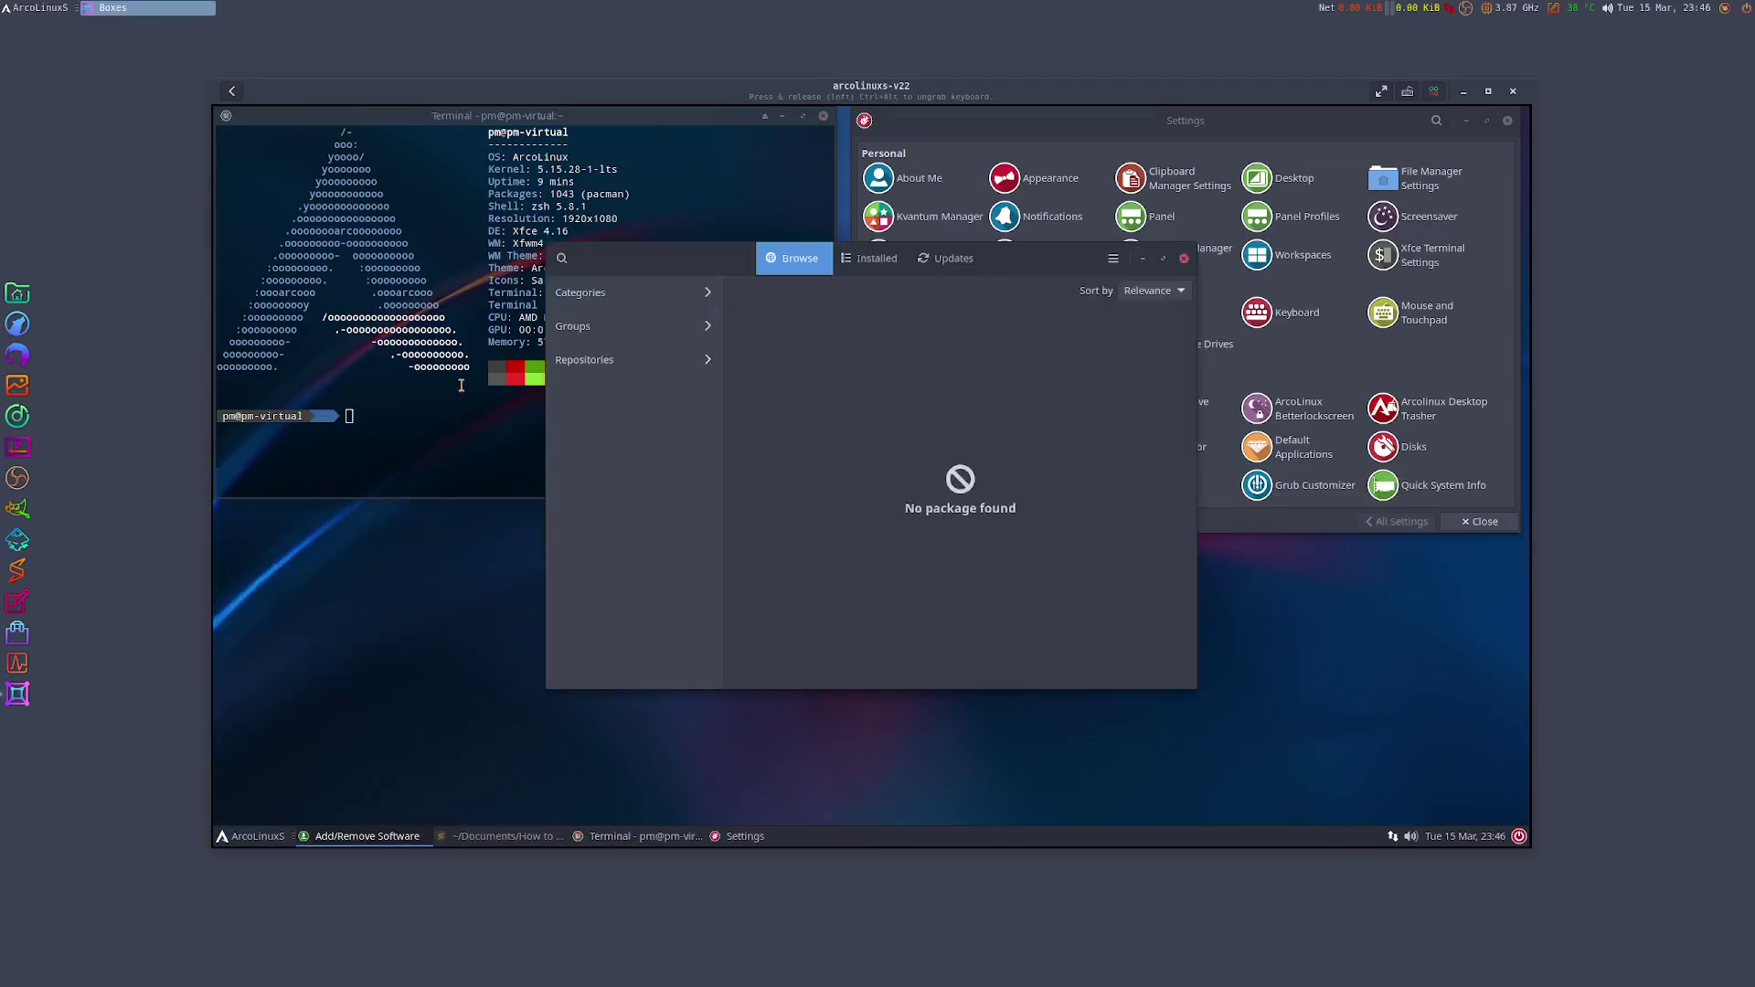
pyautogui.click(562, 257)
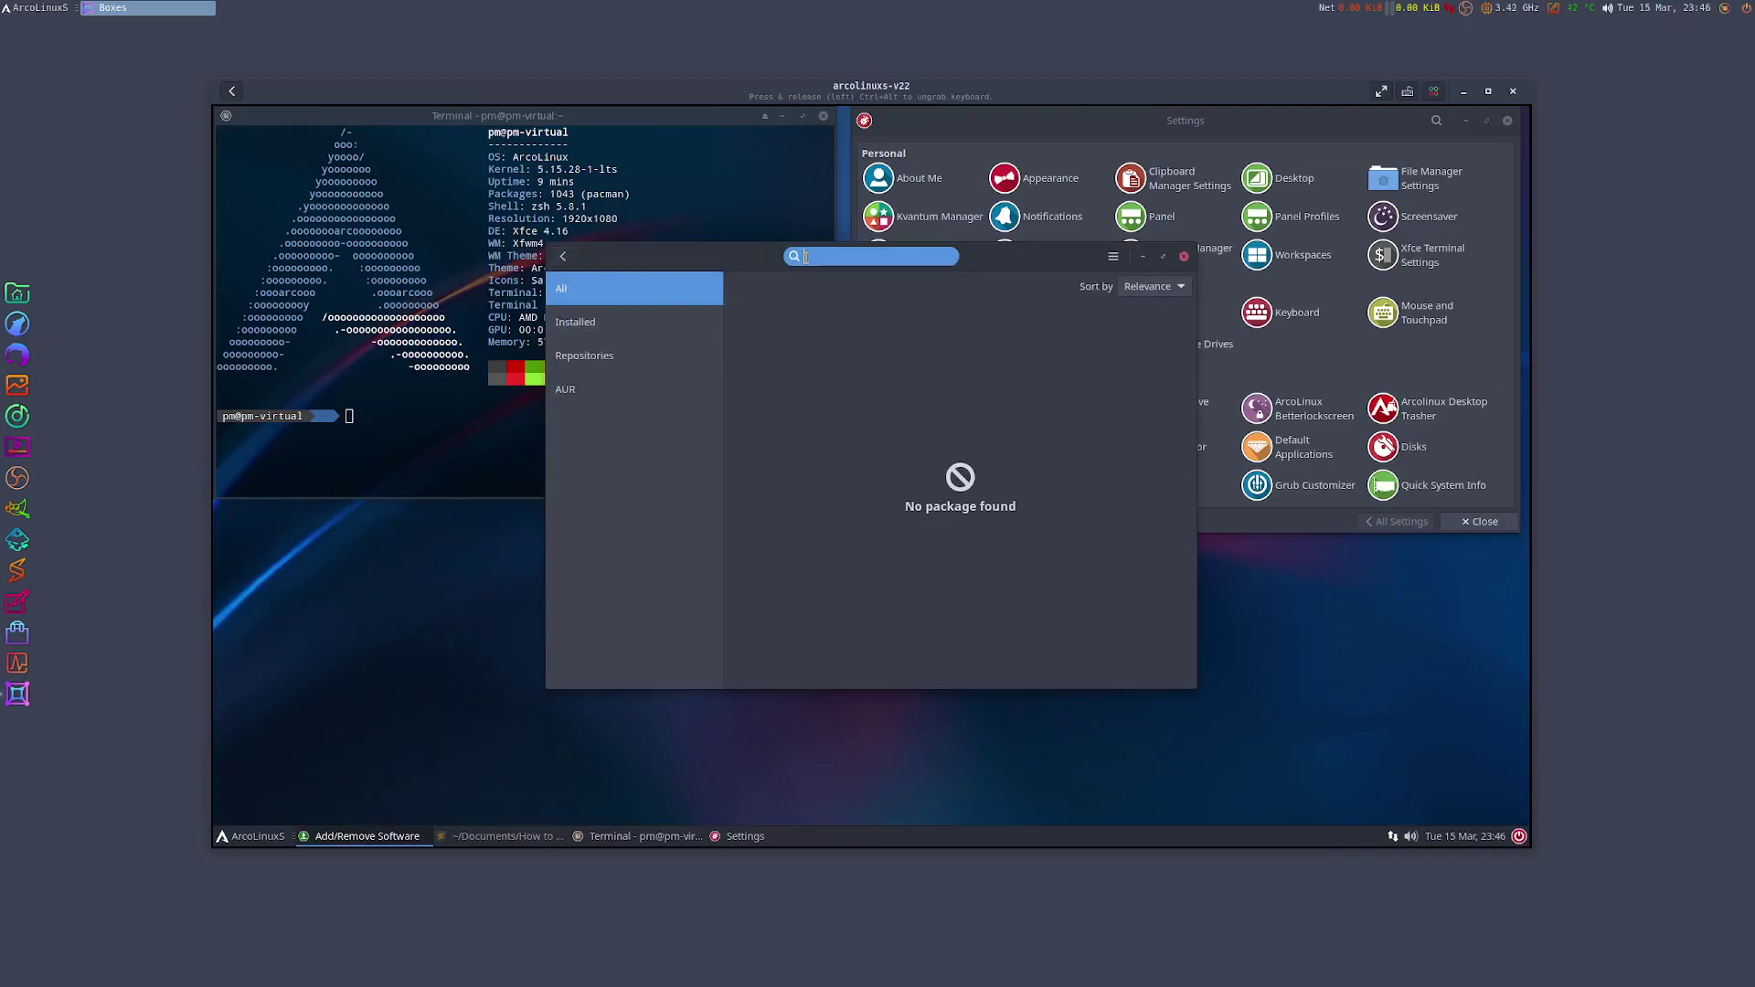
pyautogui.write('grub')
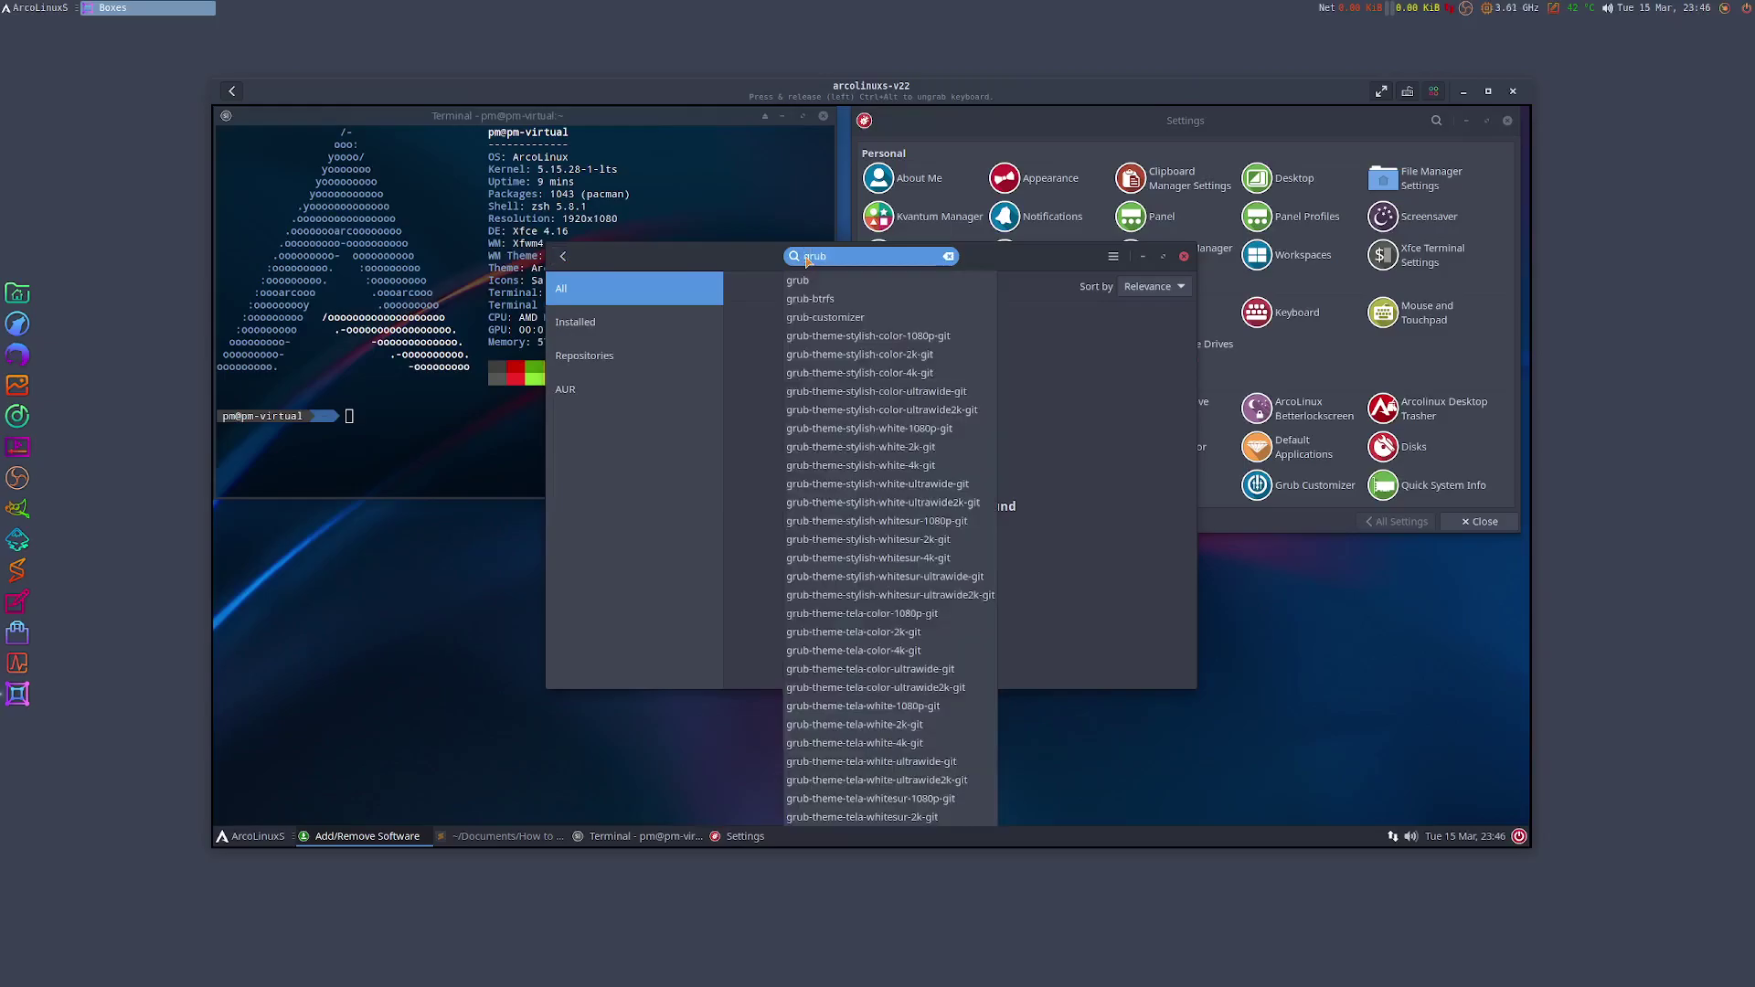
pyautogui.click(832, 318)
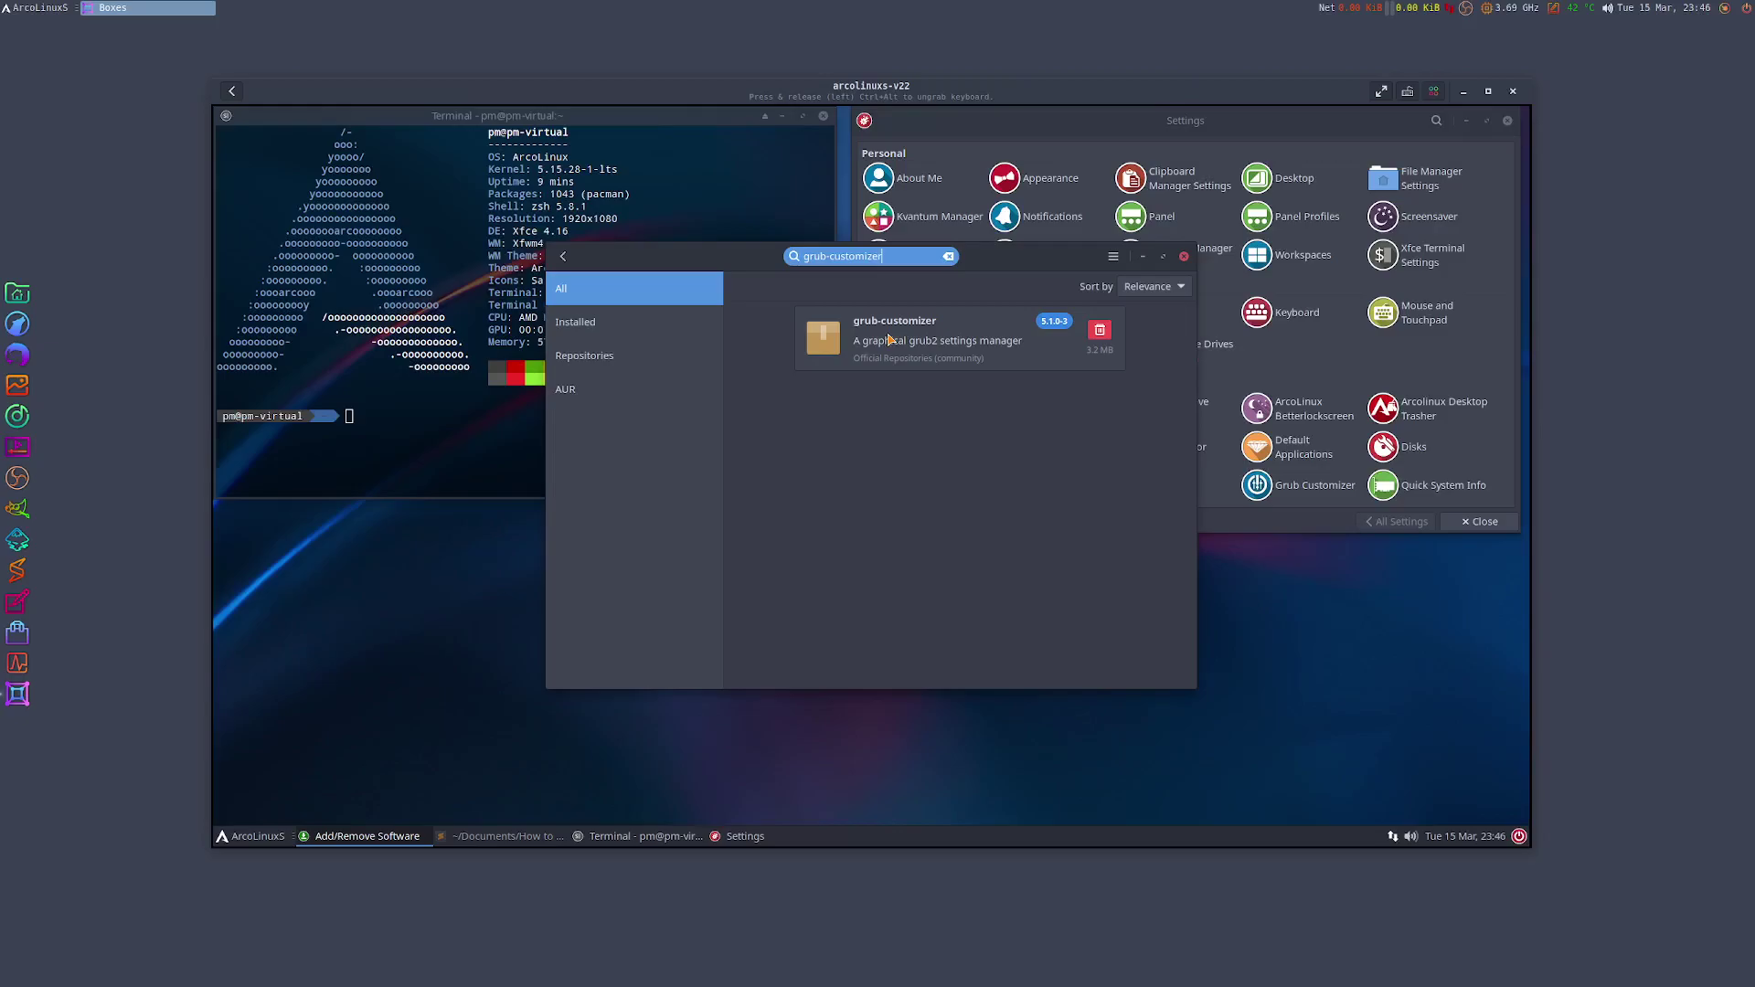
pyautogui.click(1183, 256)
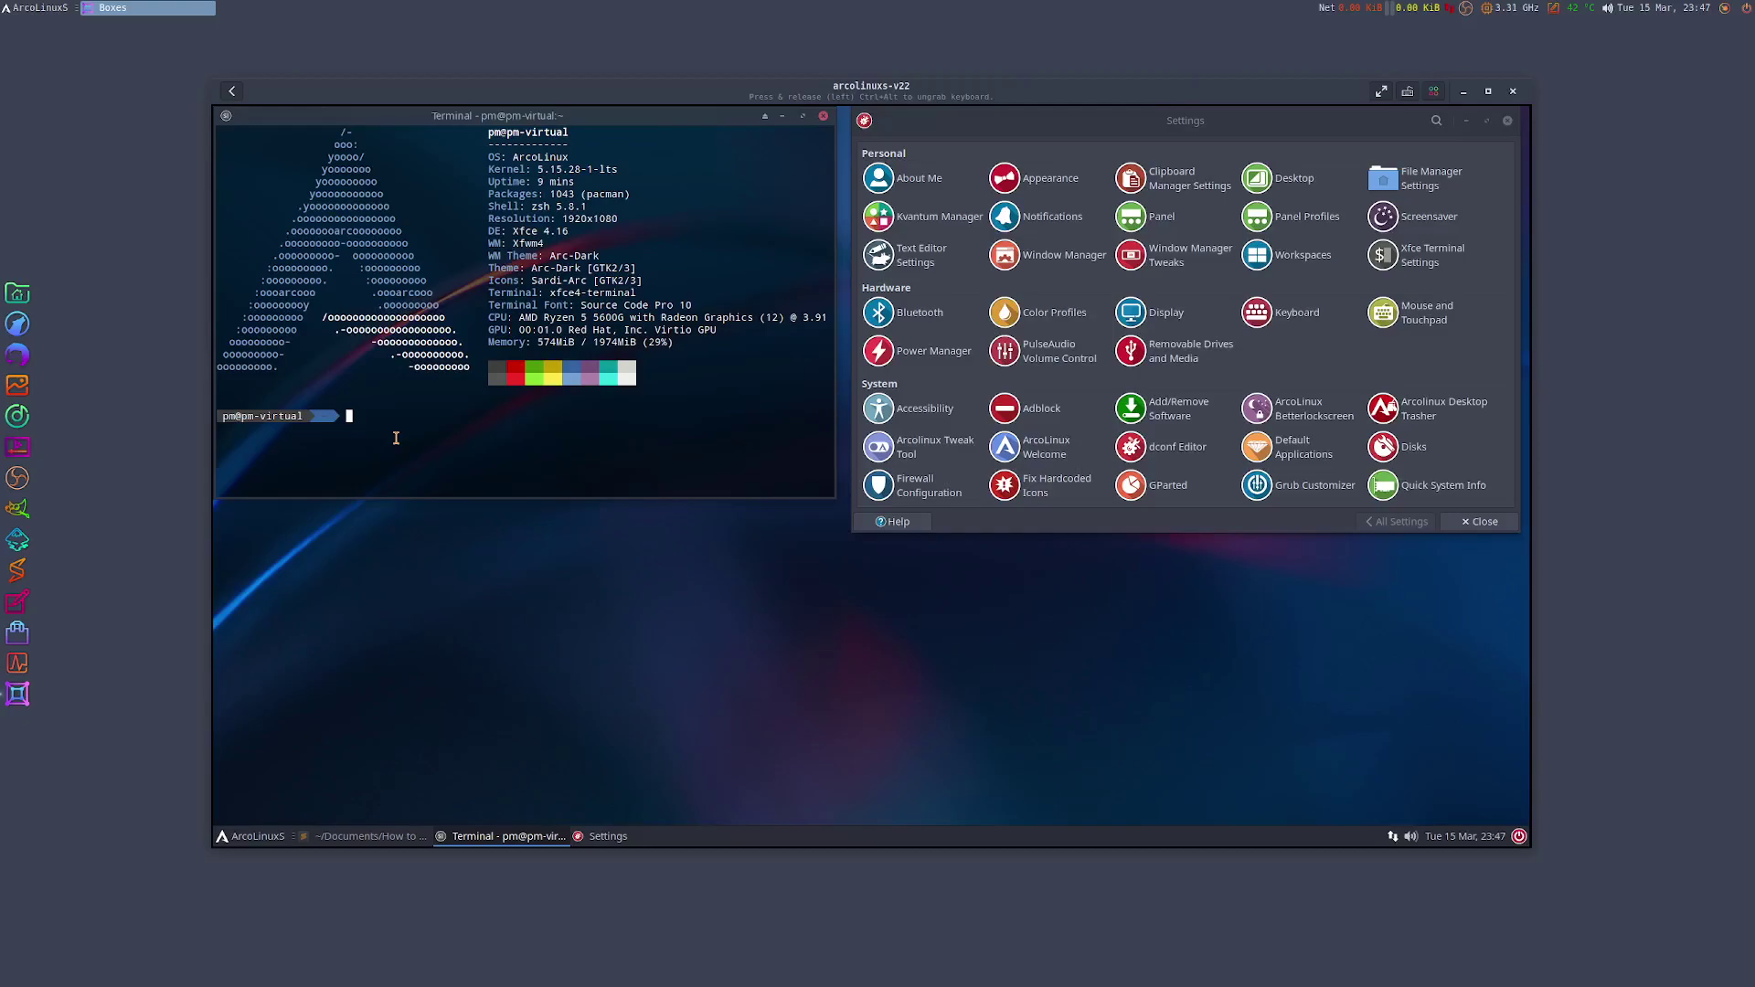
# - Run sudo aa-status as root, showing the apparmor module loaded but its filesystem not mounted
pyautogui.write('sudo aa-status')
pyautogui.press('Return')
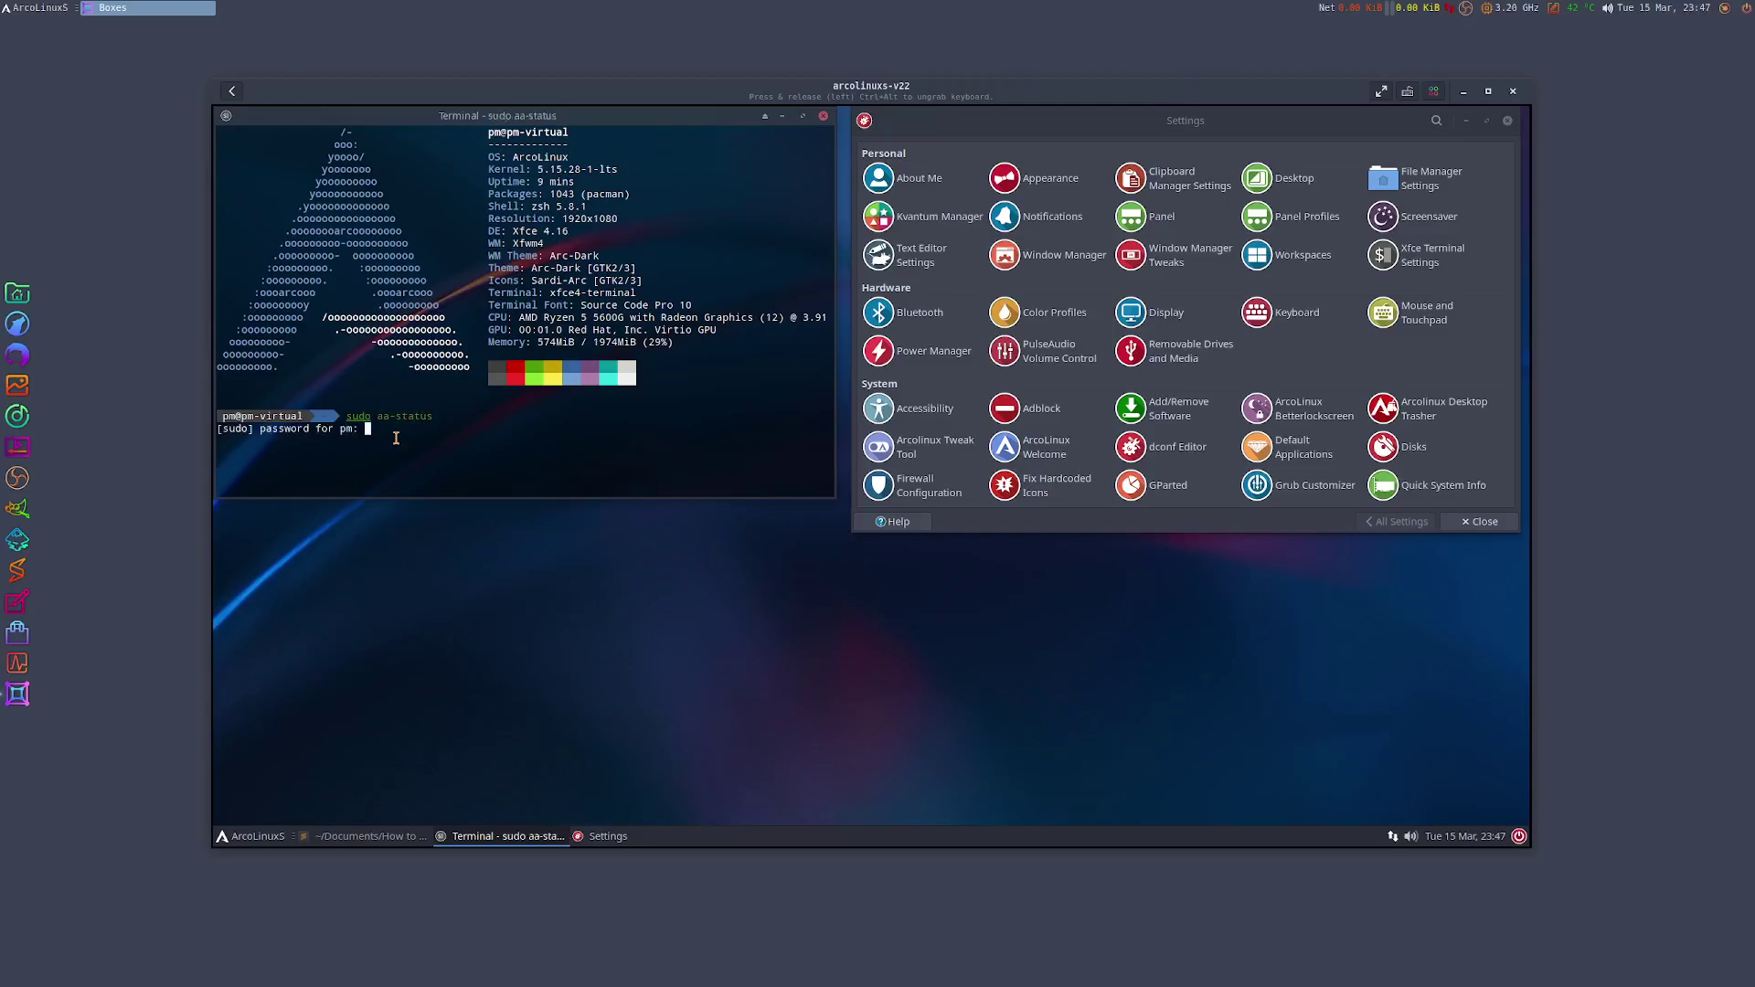
pyautogui.press('Return')
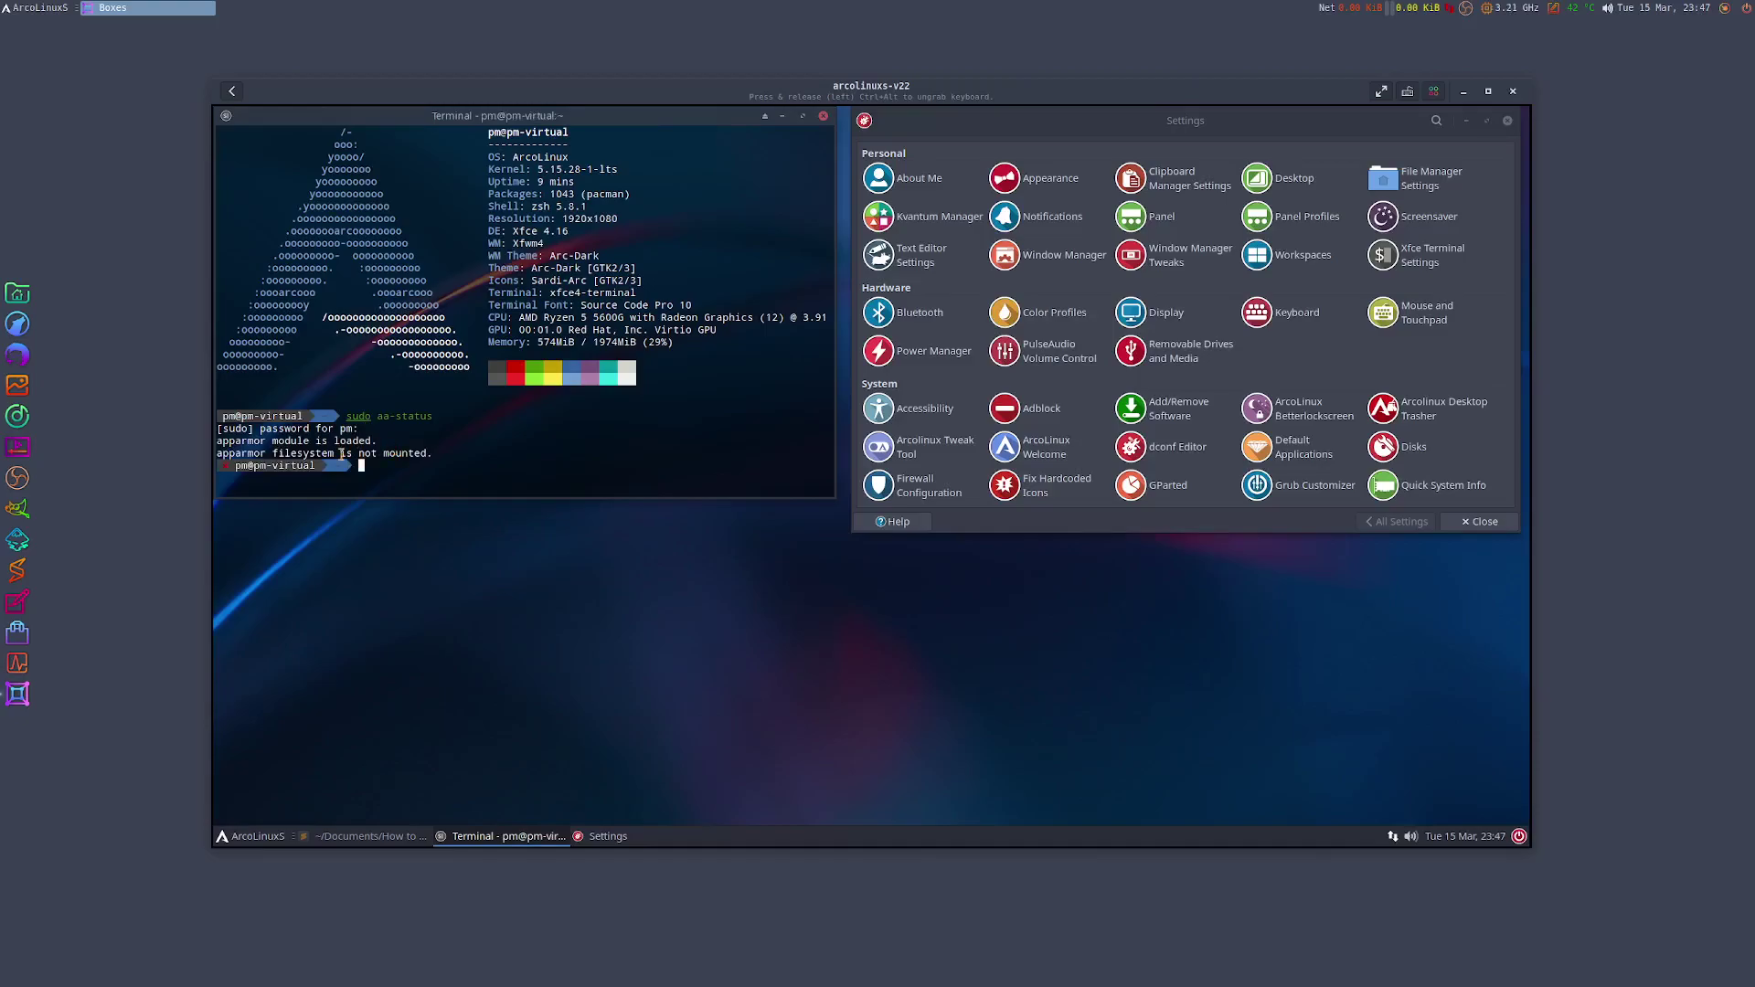
pyautogui.moveTo(216, 443); pyautogui.dragTo(376, 442)
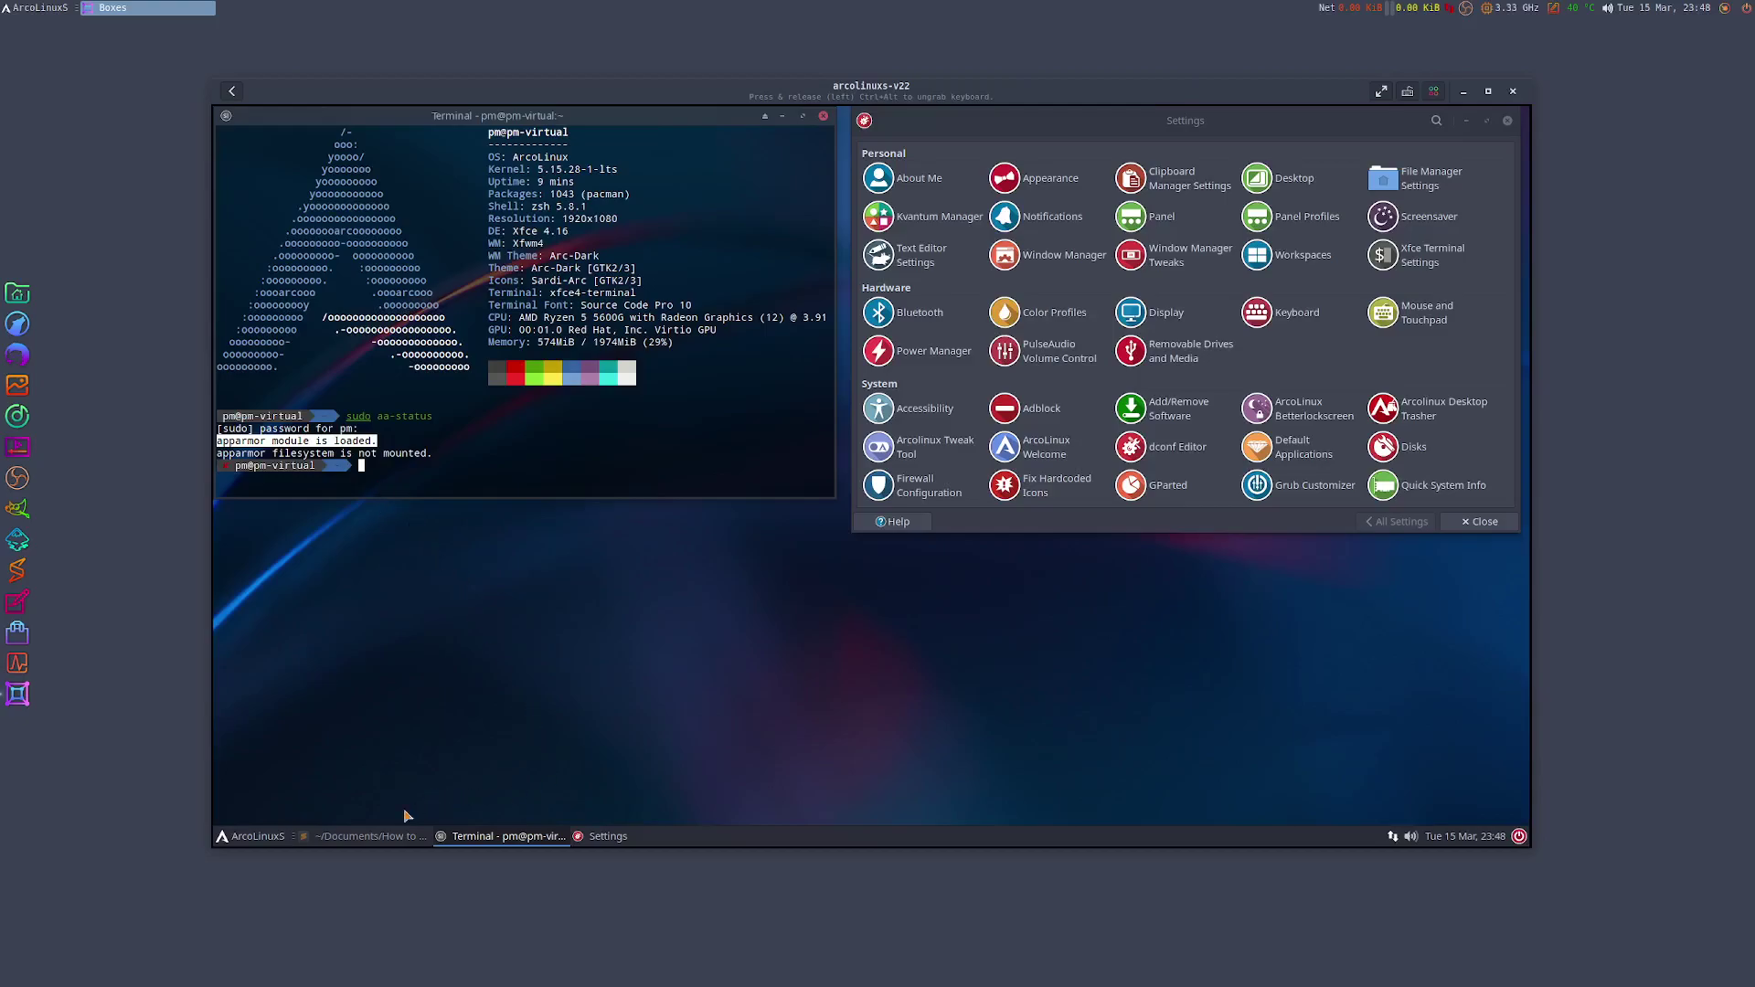
# - Bring up the ~/Documents/How to do notes in Sublime Text and place them lower left
pyautogui.click(345, 837)
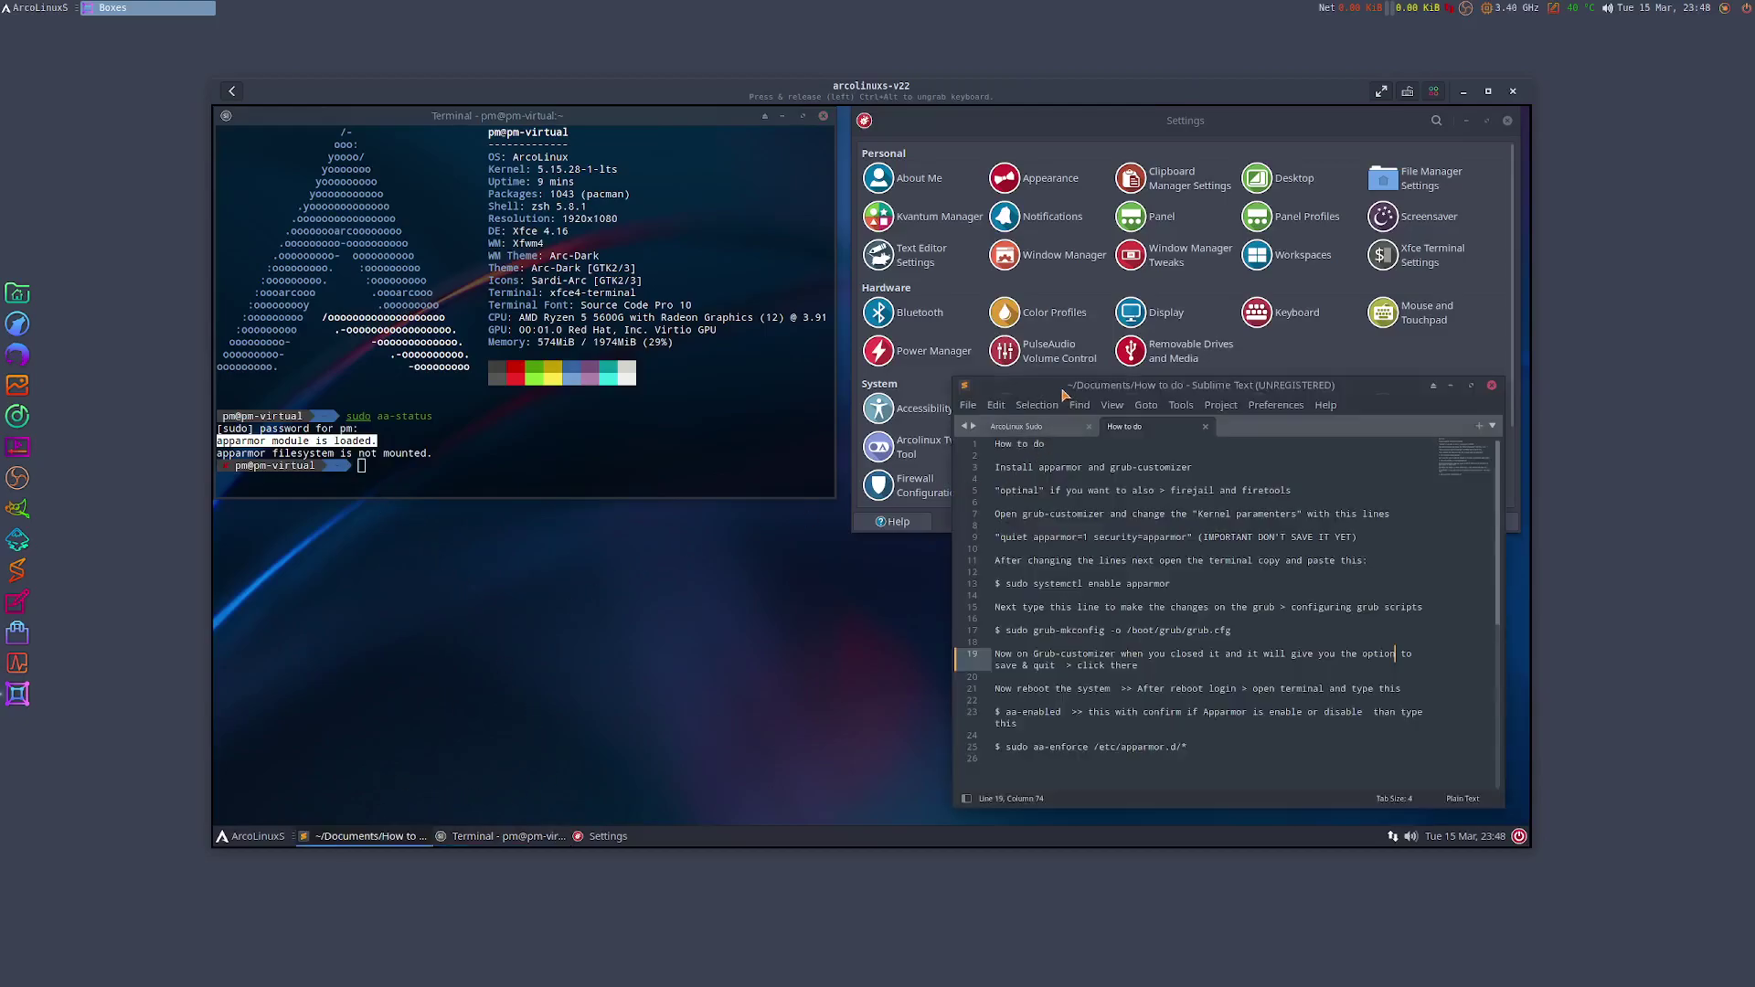
pyautogui.moveTo(1063, 390); pyautogui.dragTo(1070, 338)
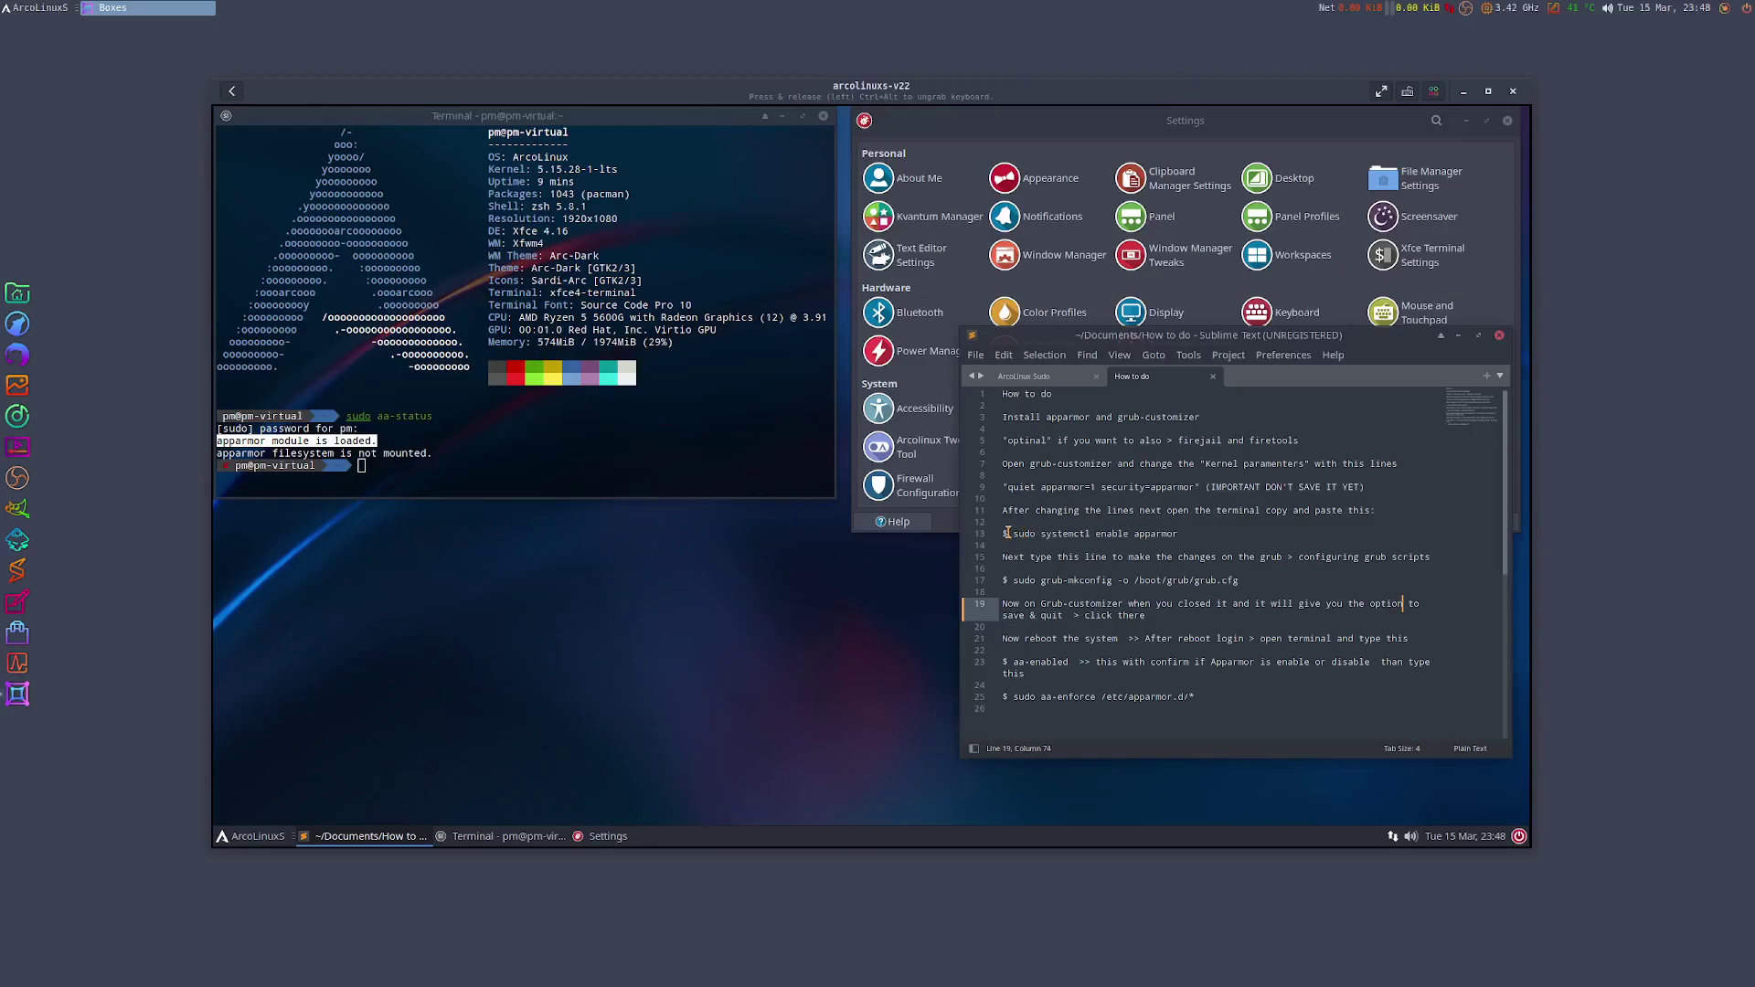
pyautogui.moveTo(1134, 338); pyautogui.dragTo(415, 386)
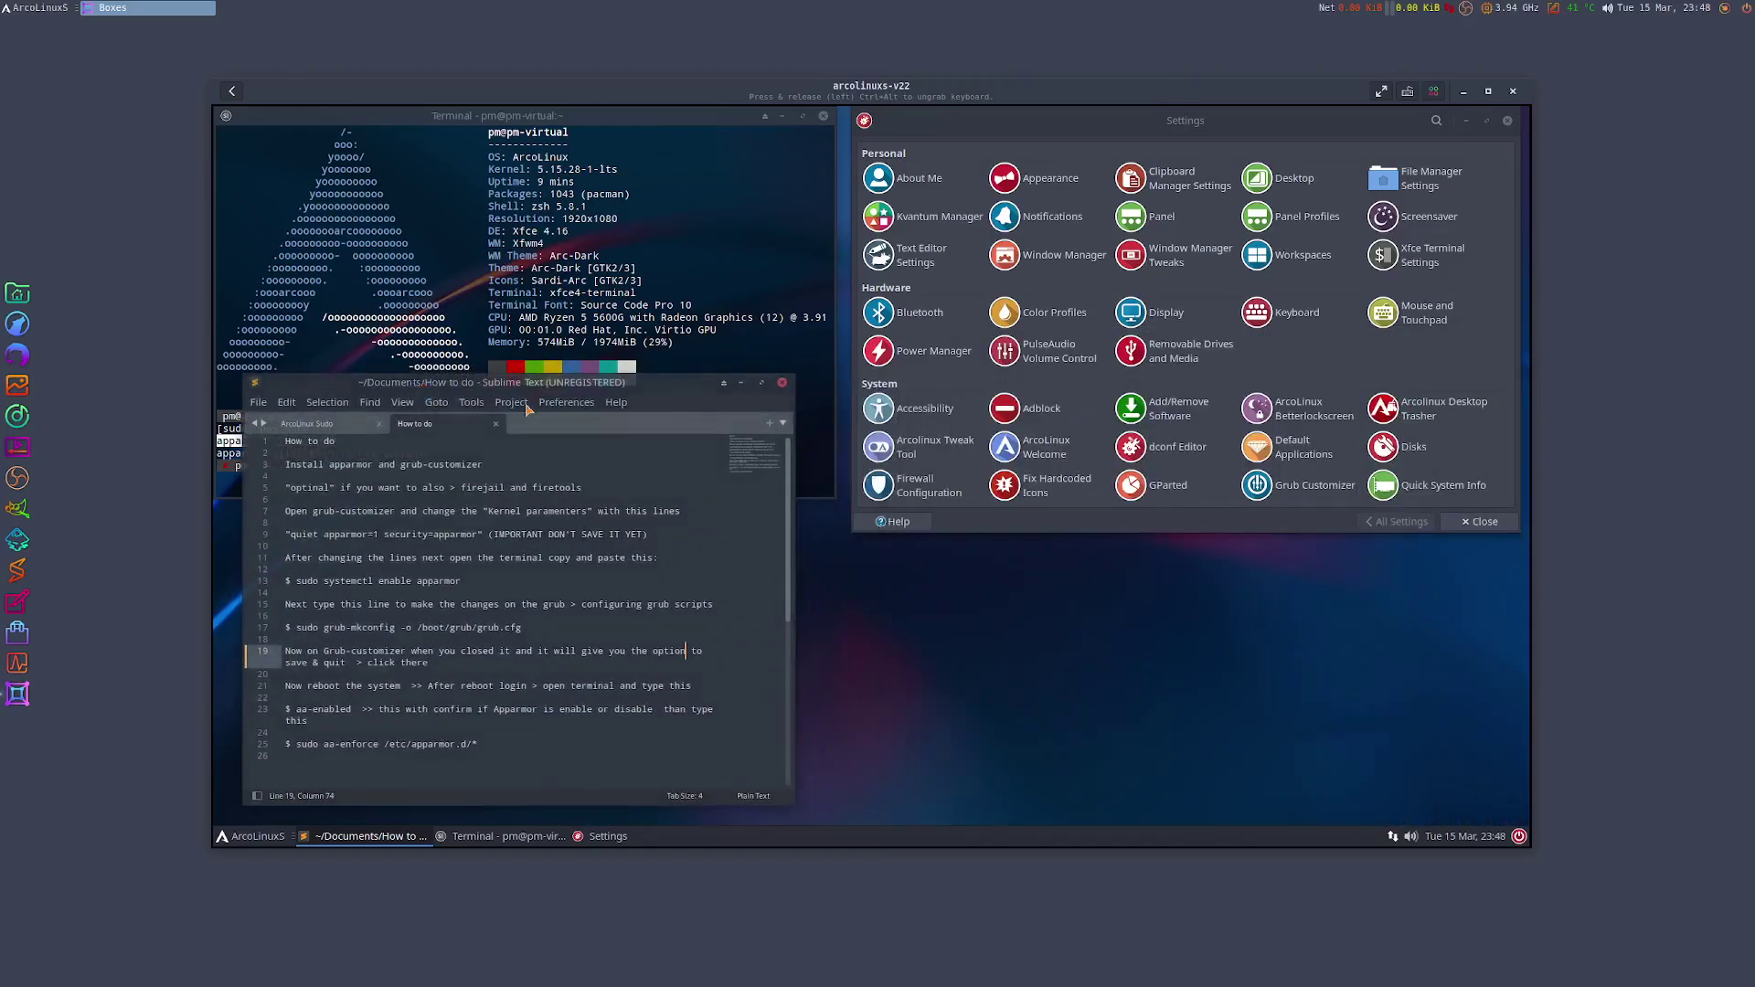
# - Launch Grub Customizer with admin authentication and show its General settings with the current kernel parameters
pyautogui.click(1314, 489)
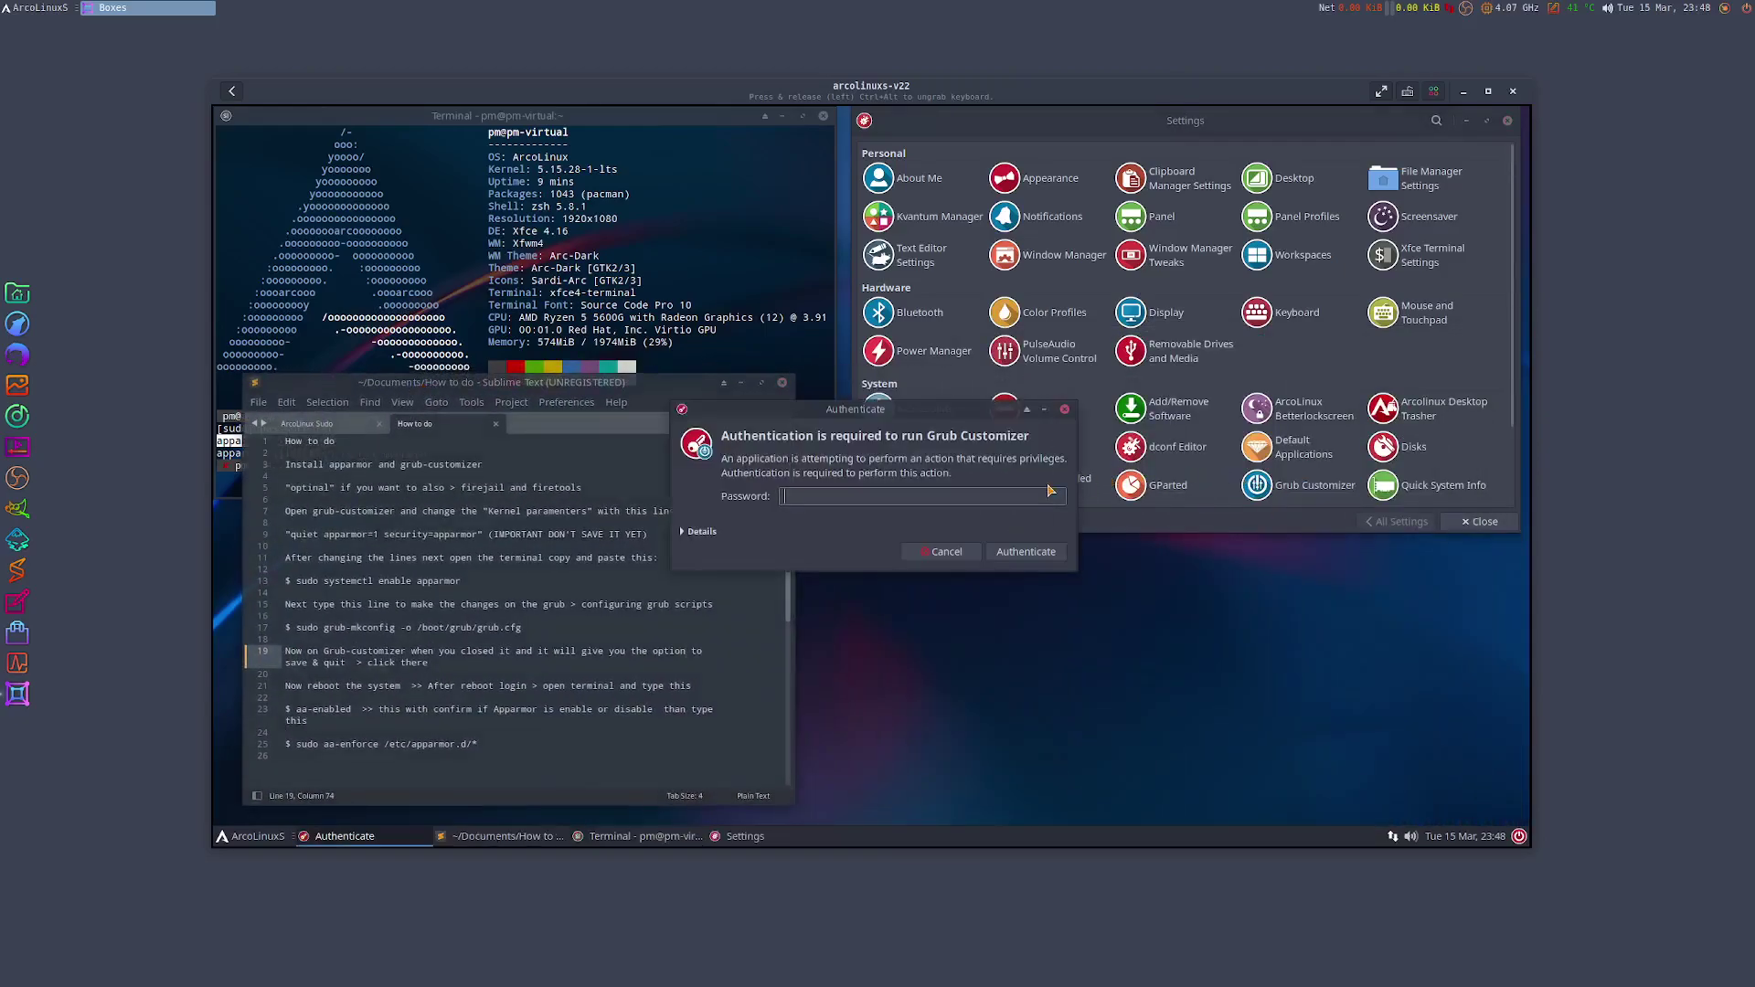
pyautogui.write('••')
pyautogui.press('Return')
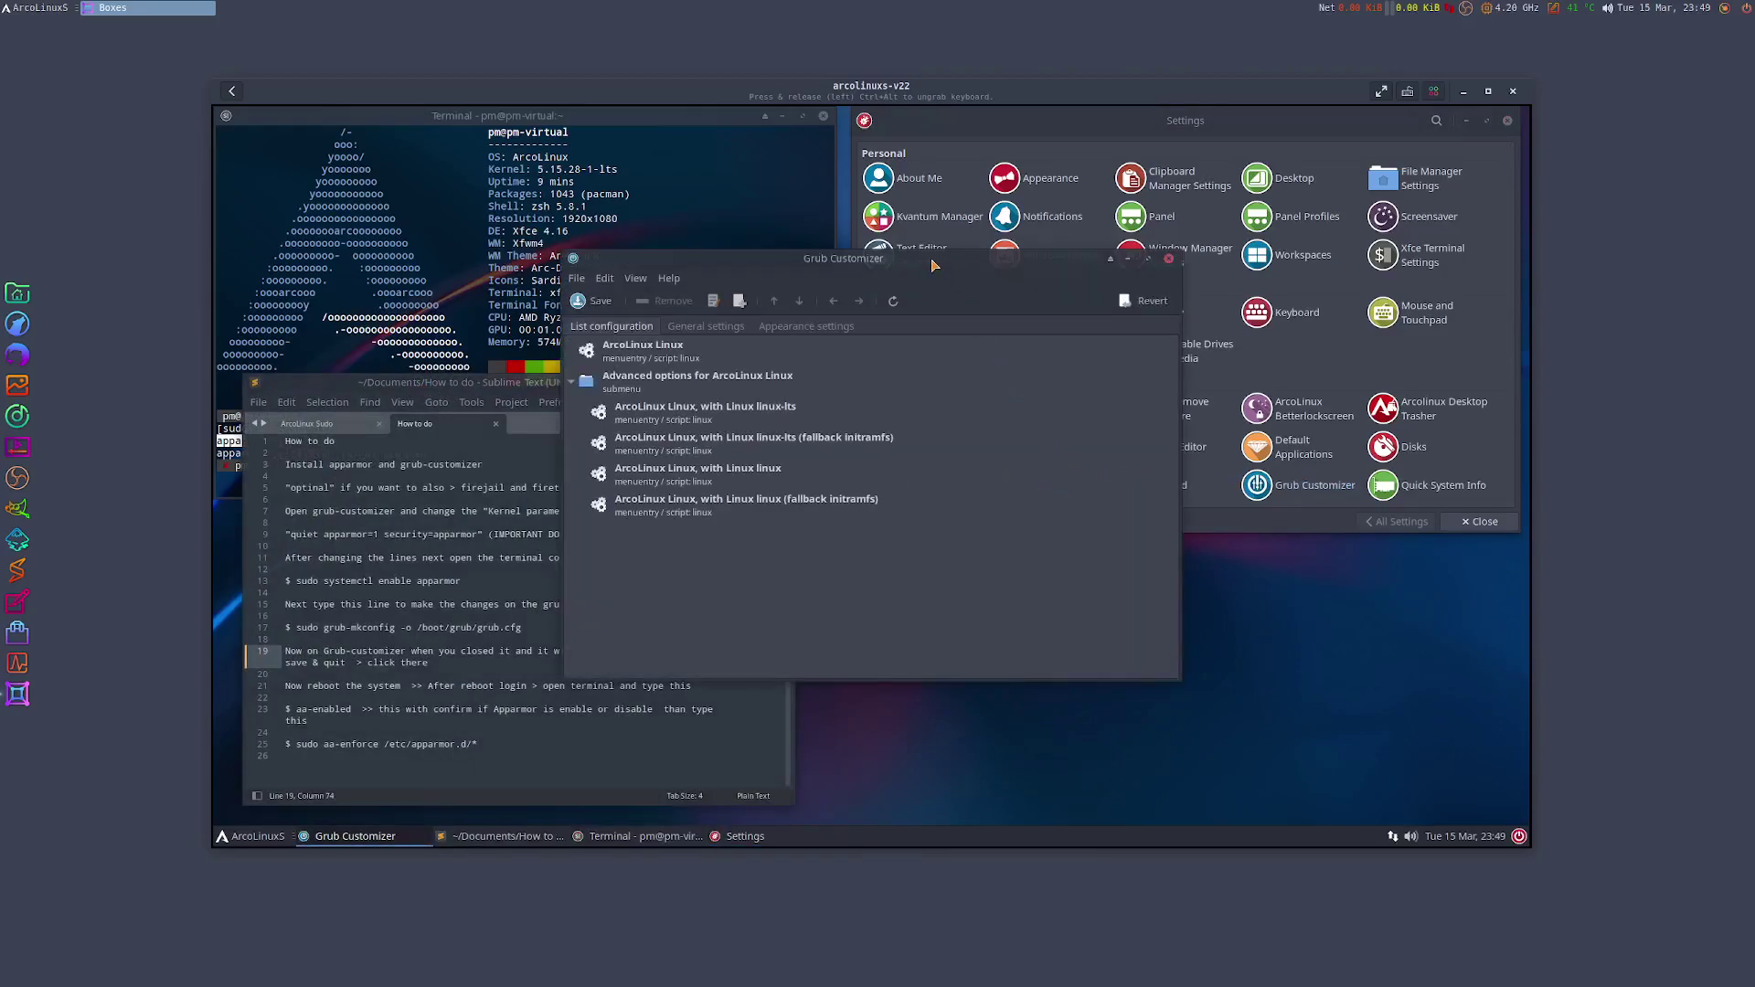
pyautogui.moveTo(932, 264); pyautogui.dragTo(1233, 134)
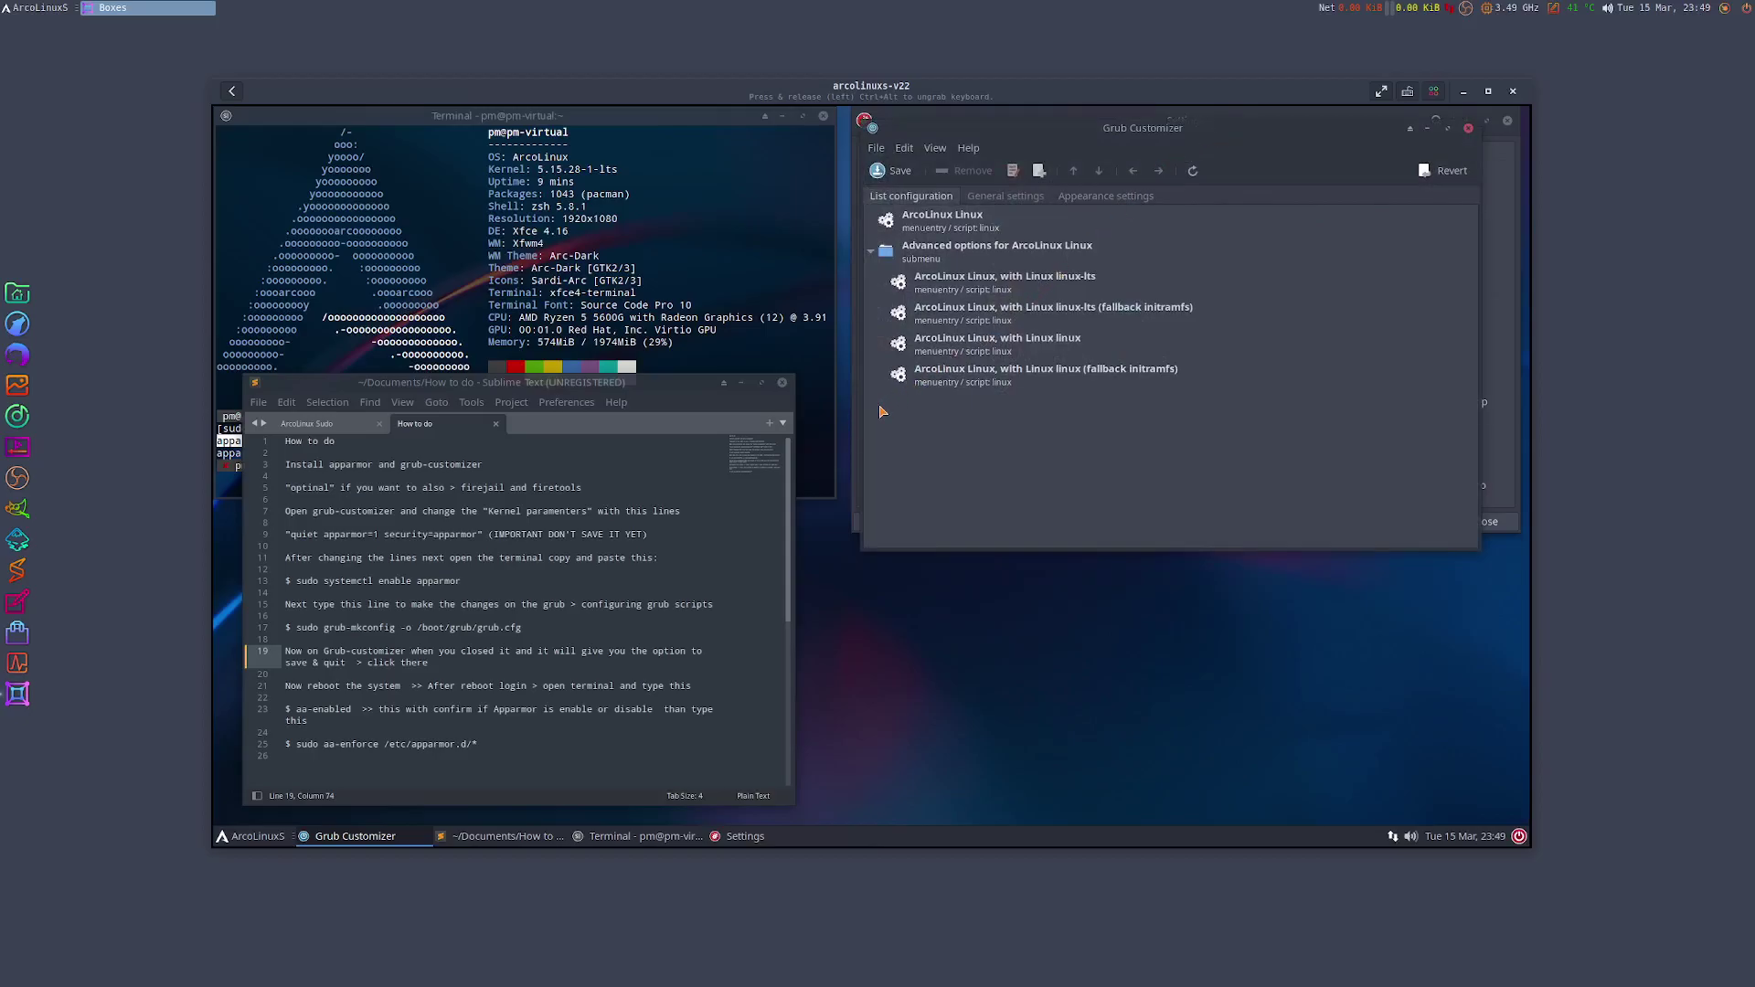
pyautogui.click(1010, 201)
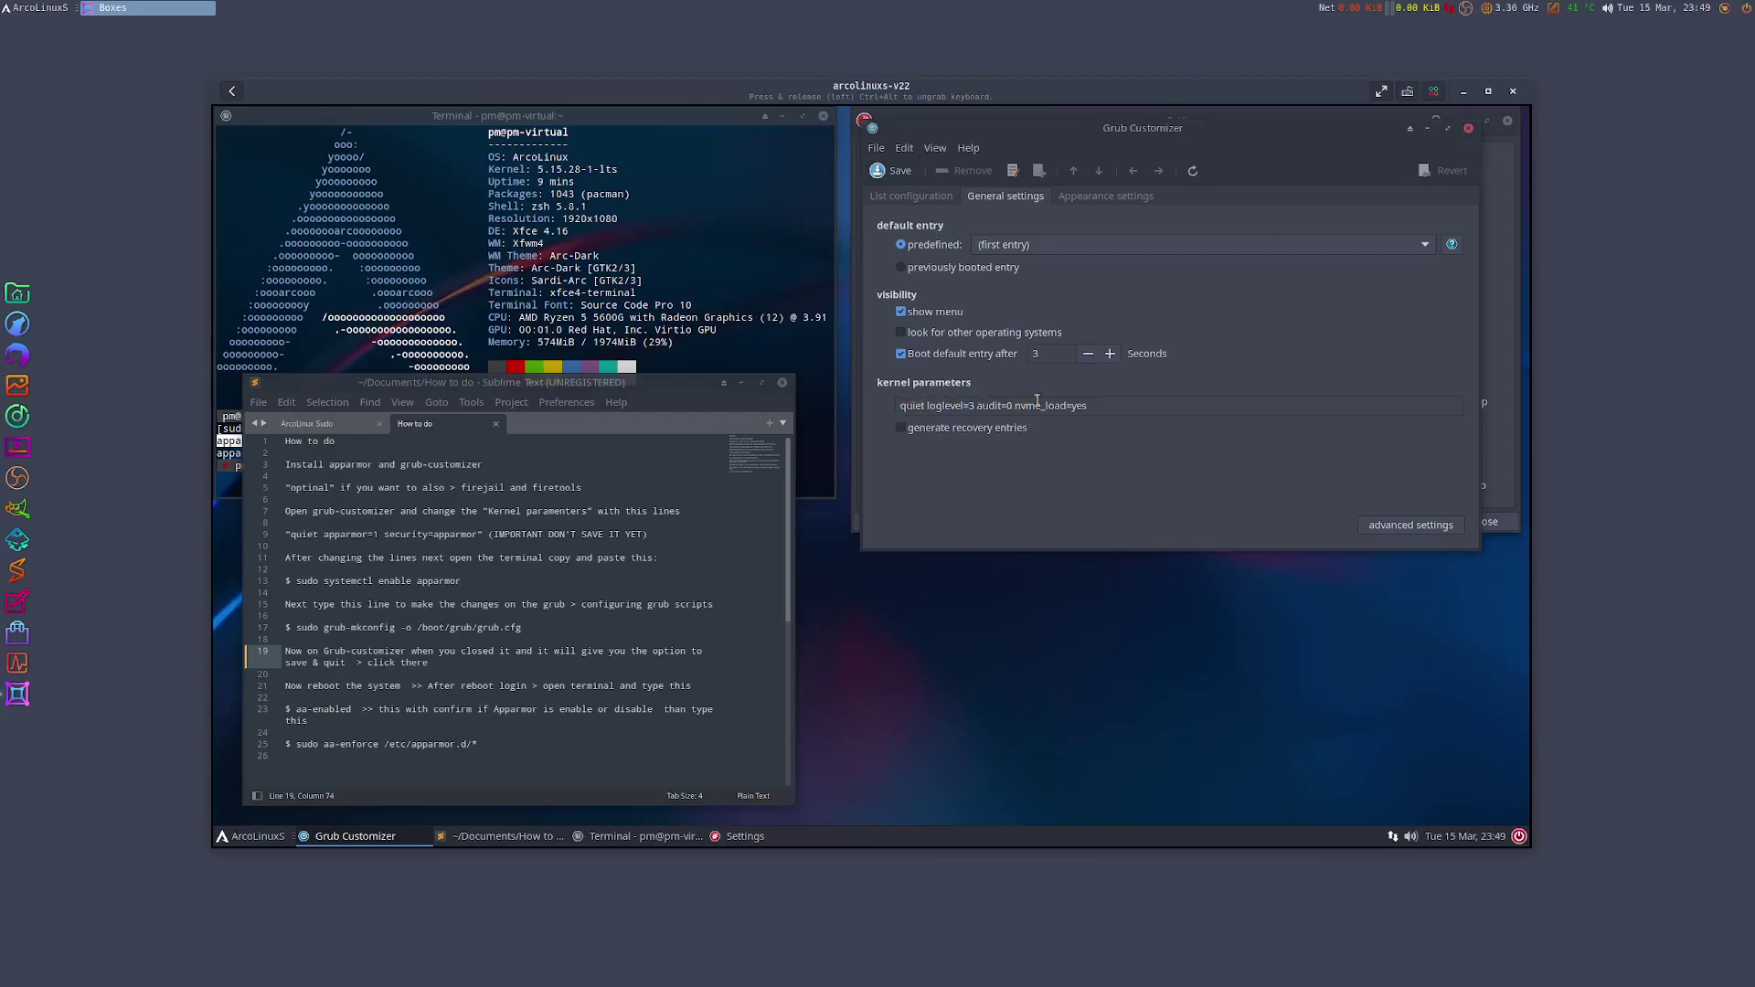
# - Copy 'quiet apparmor=1 security=apparmor' from the notes over Grub Customizer's old kernel parameters
pyautogui.moveTo(1088, 405); pyautogui.dragTo(898, 406)
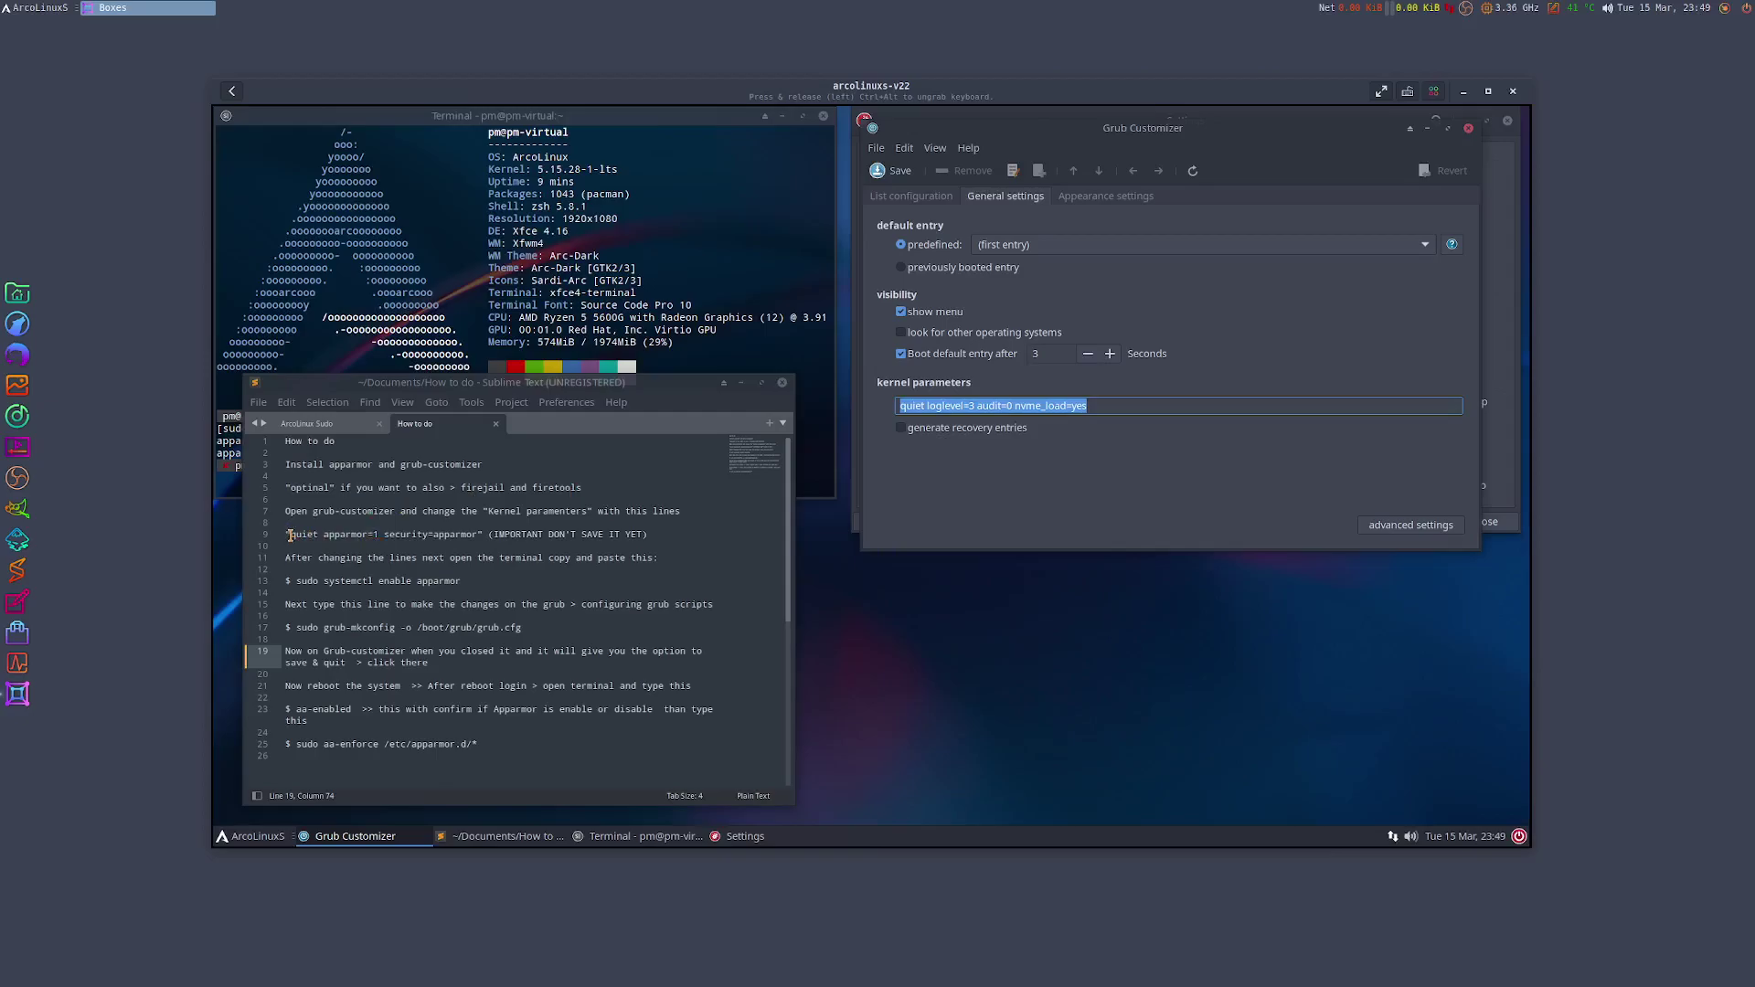
pyautogui.moveTo(290, 535); pyautogui.dragTo(478, 538)
pyautogui.rightClick(466, 540)
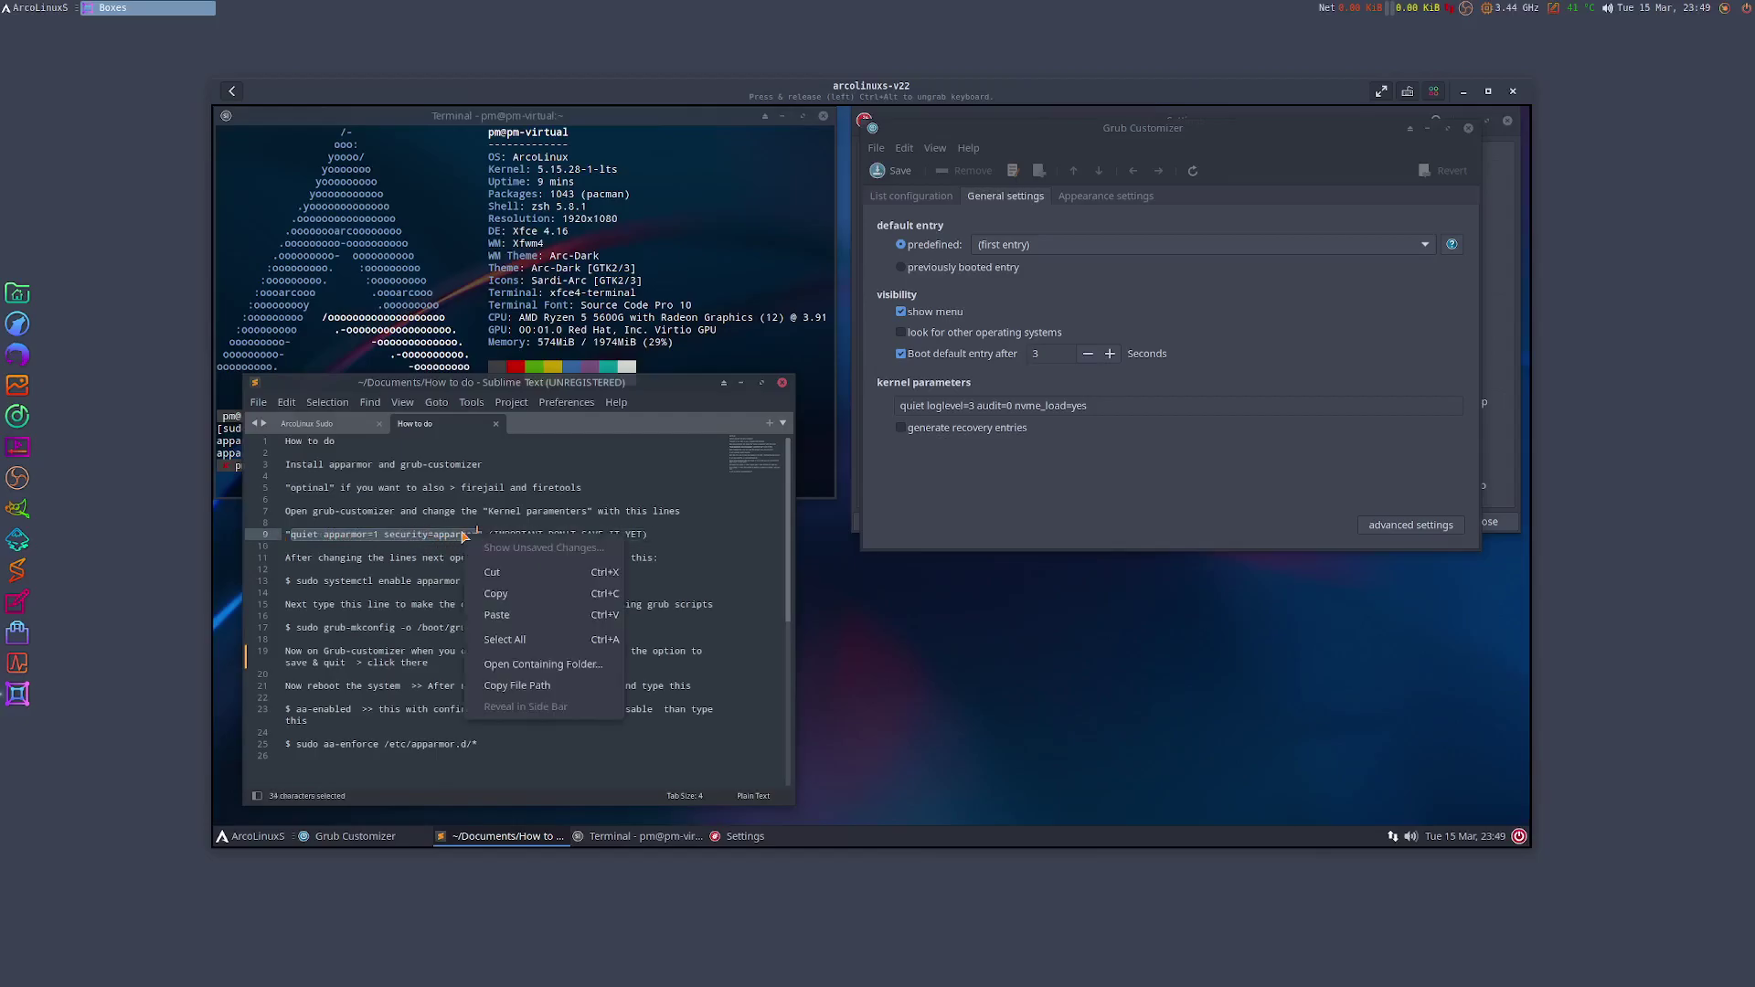
pyautogui.click(495, 595)
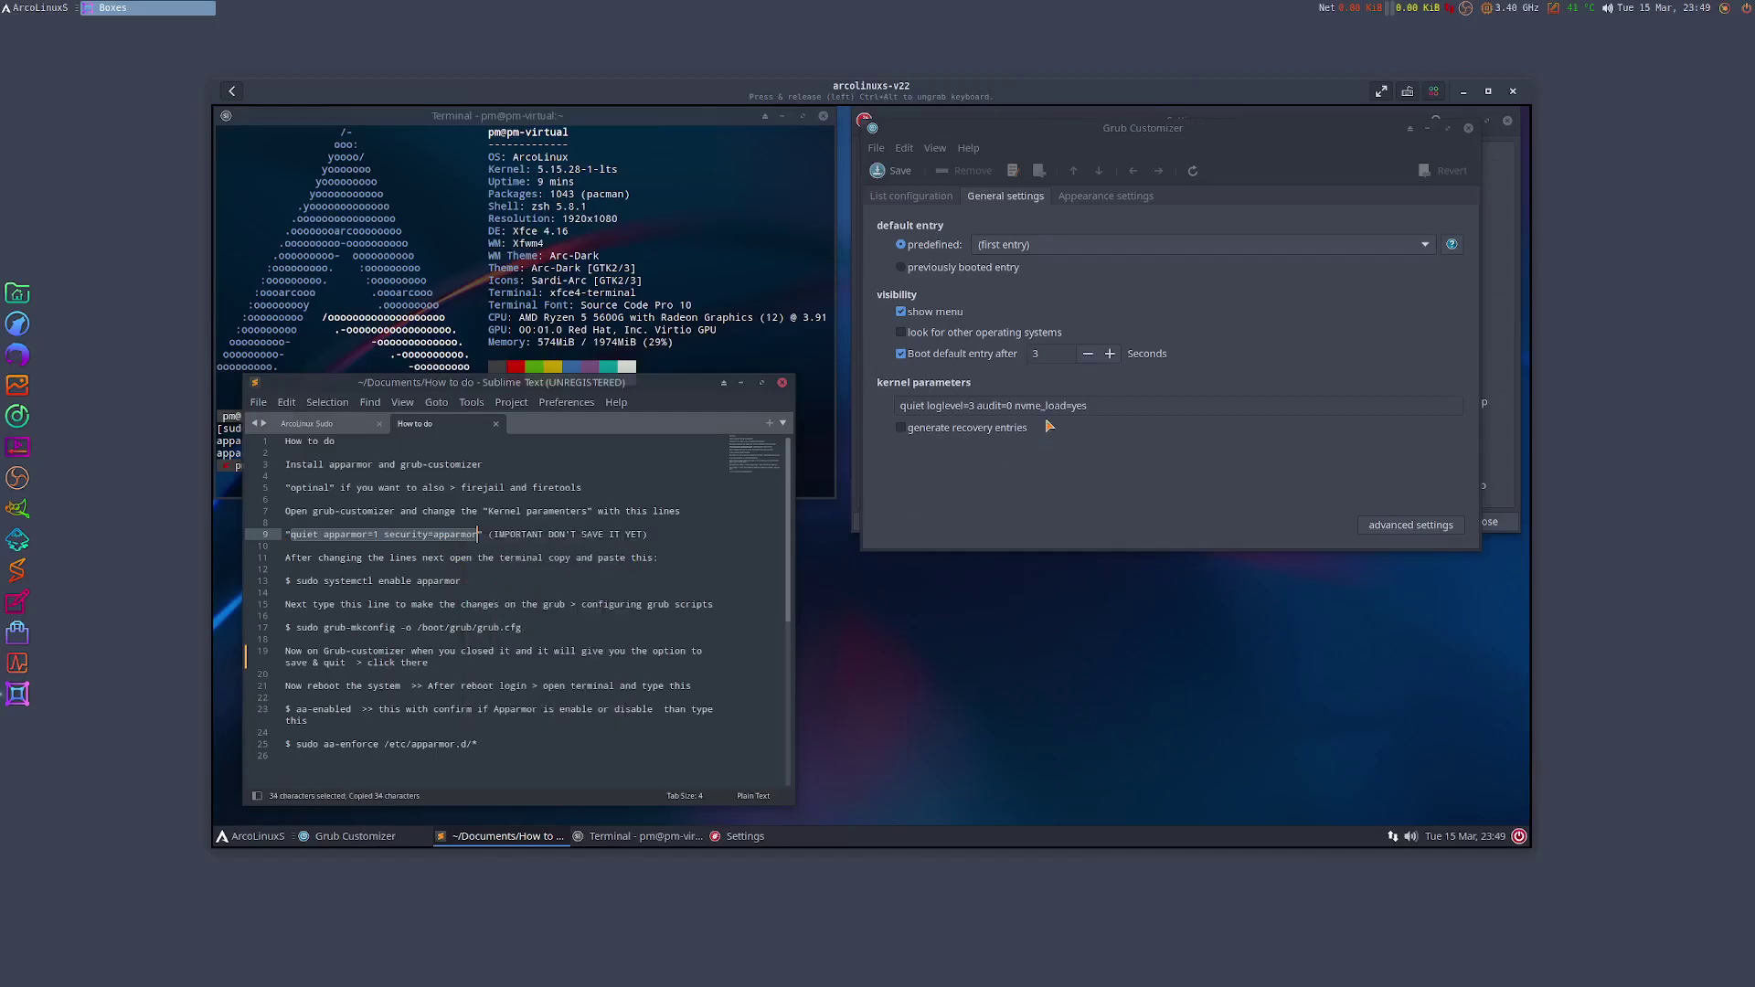
pyautogui.click(1093, 405)
pyautogui.moveTo(1093, 405); pyautogui.dragTo(902, 407)
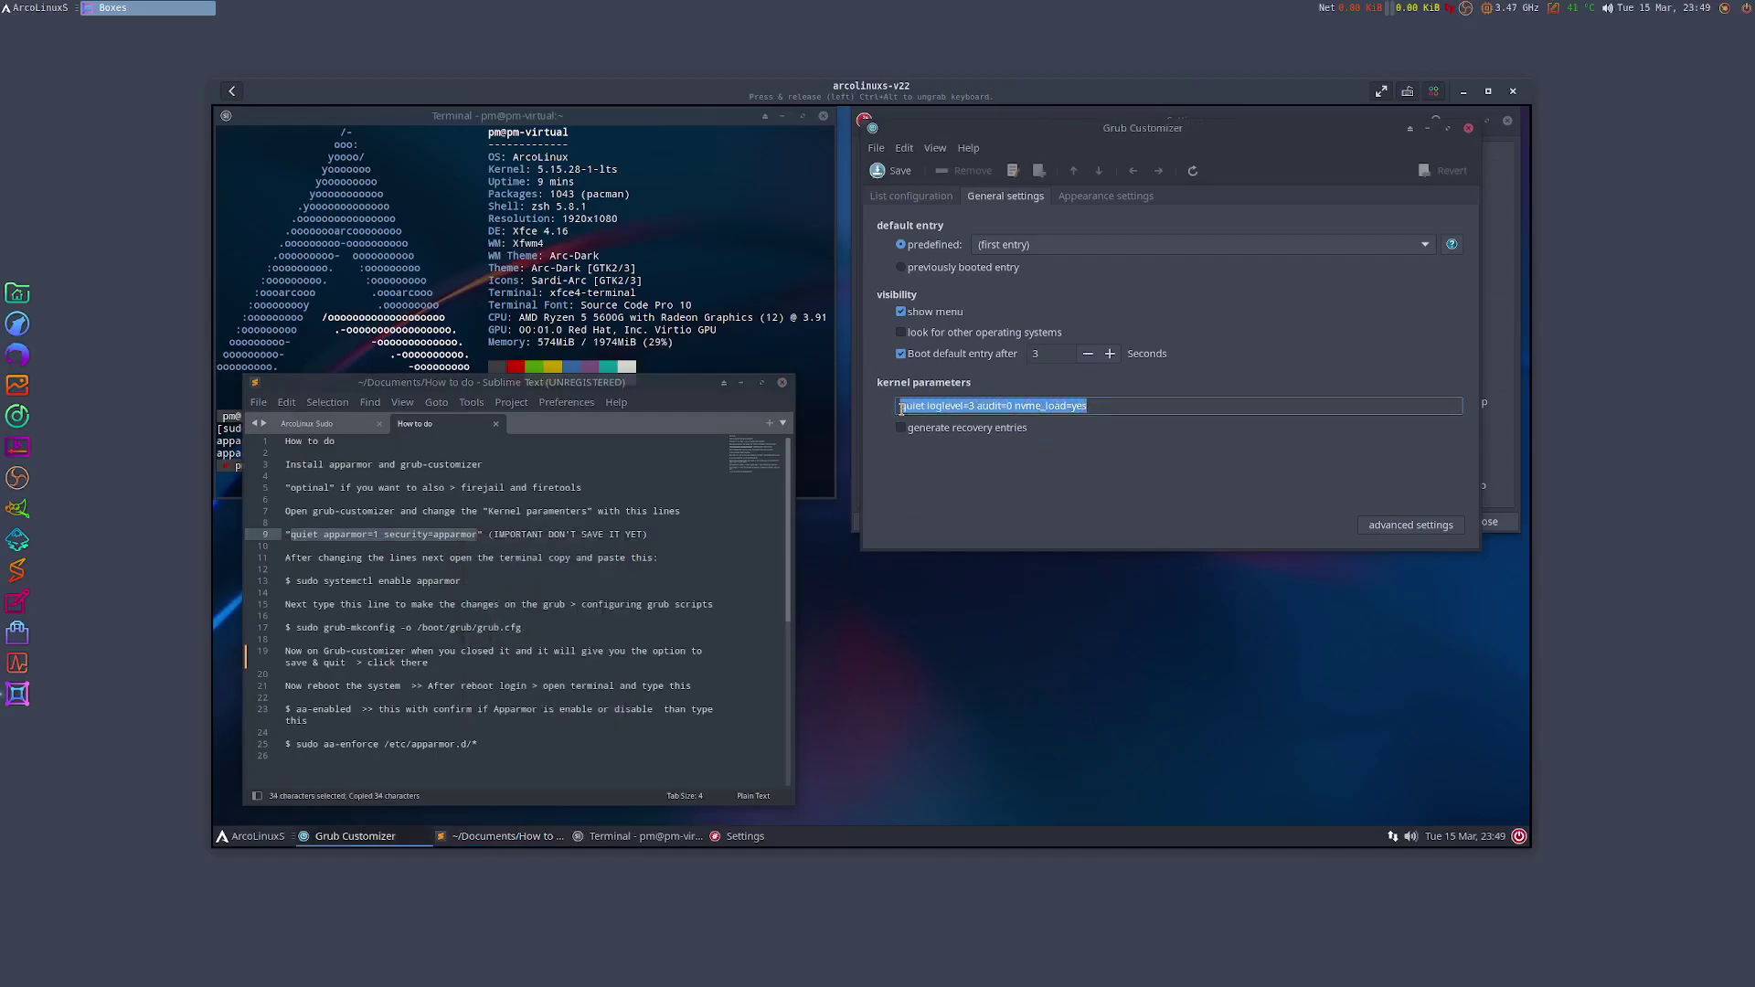
pyautogui.rightClick(905, 413)
pyautogui.click(939, 466)
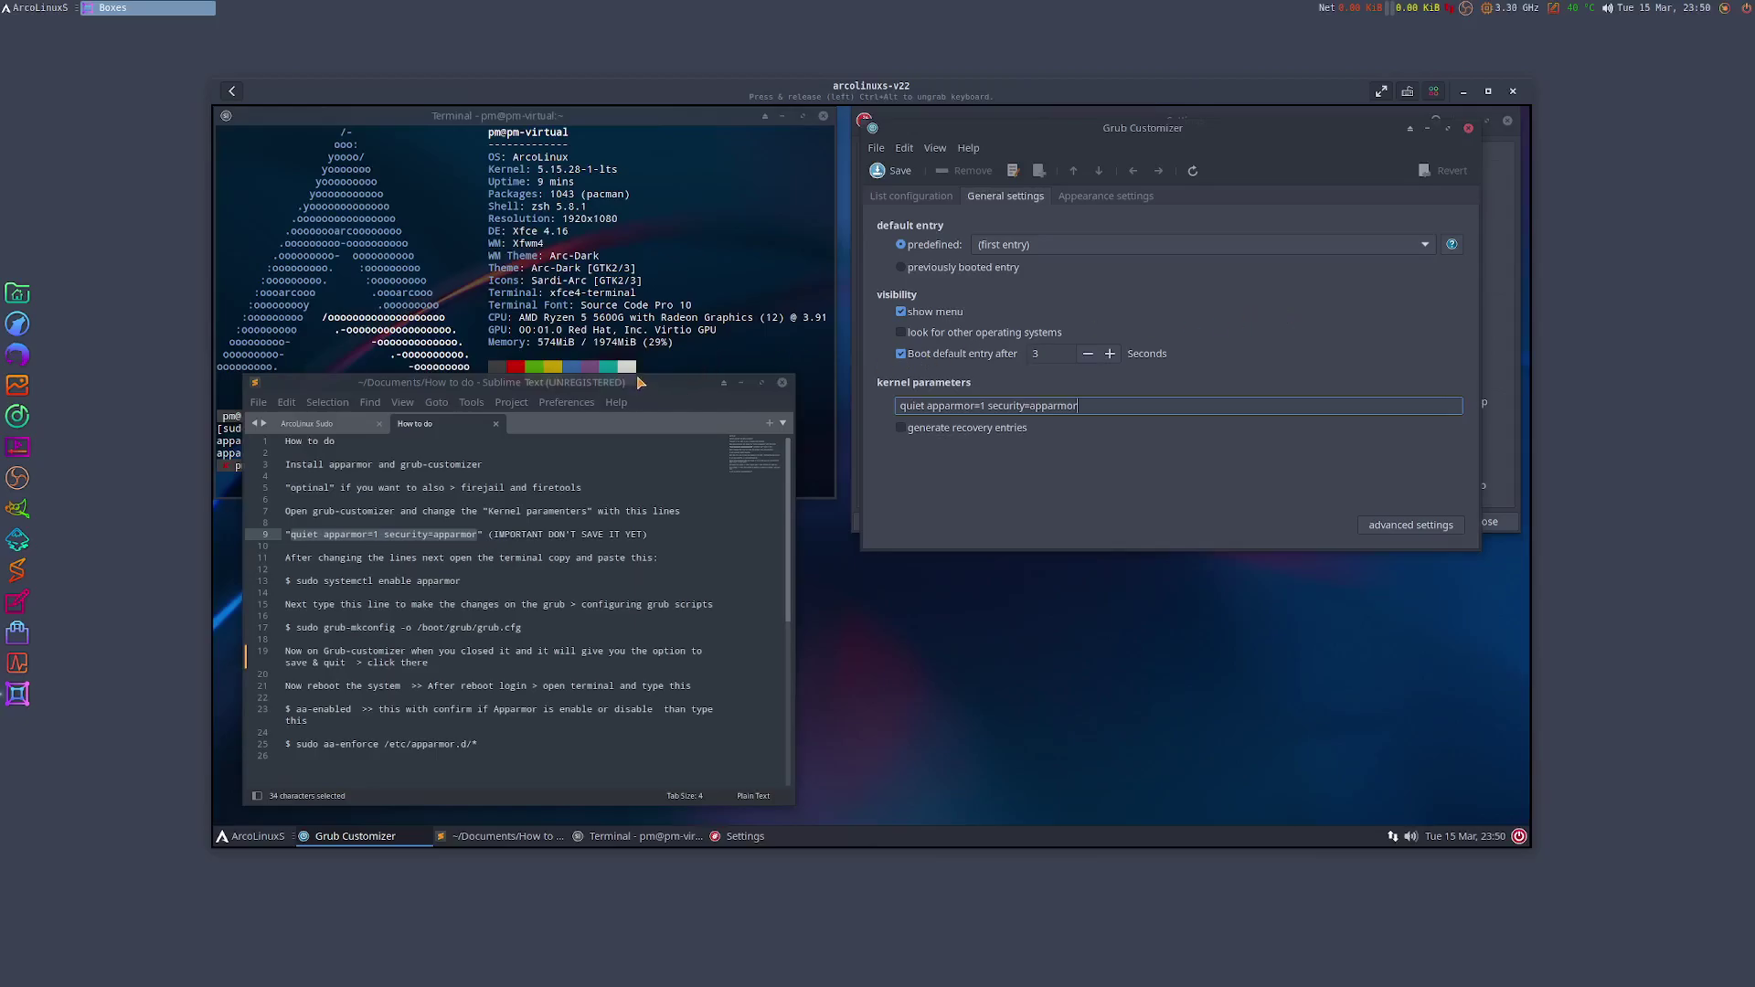
pyautogui.moveTo(640, 382); pyautogui.dragTo(1279, 381)
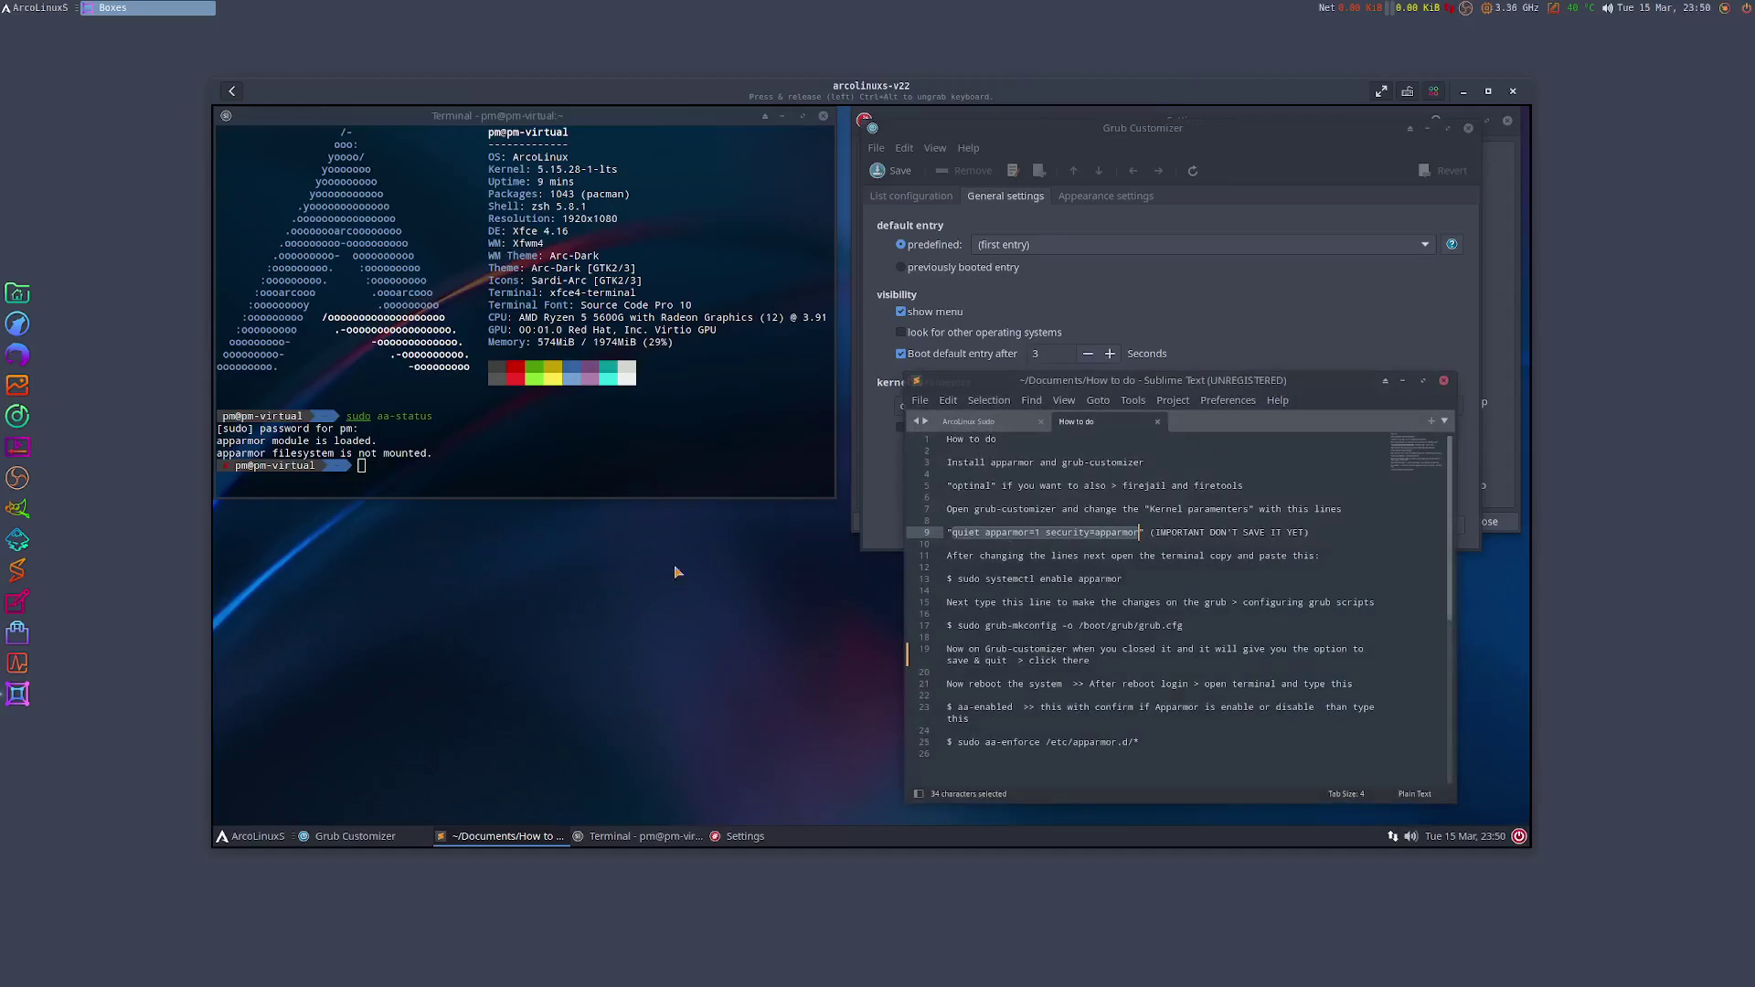
# - Paste and run 'sudo systemctl enable apparmor' from the notes, creating the apparmor.service symlink
pyautogui.moveTo(957, 580); pyautogui.dragTo(1124, 583)
pyautogui.rightClick(1124, 583)
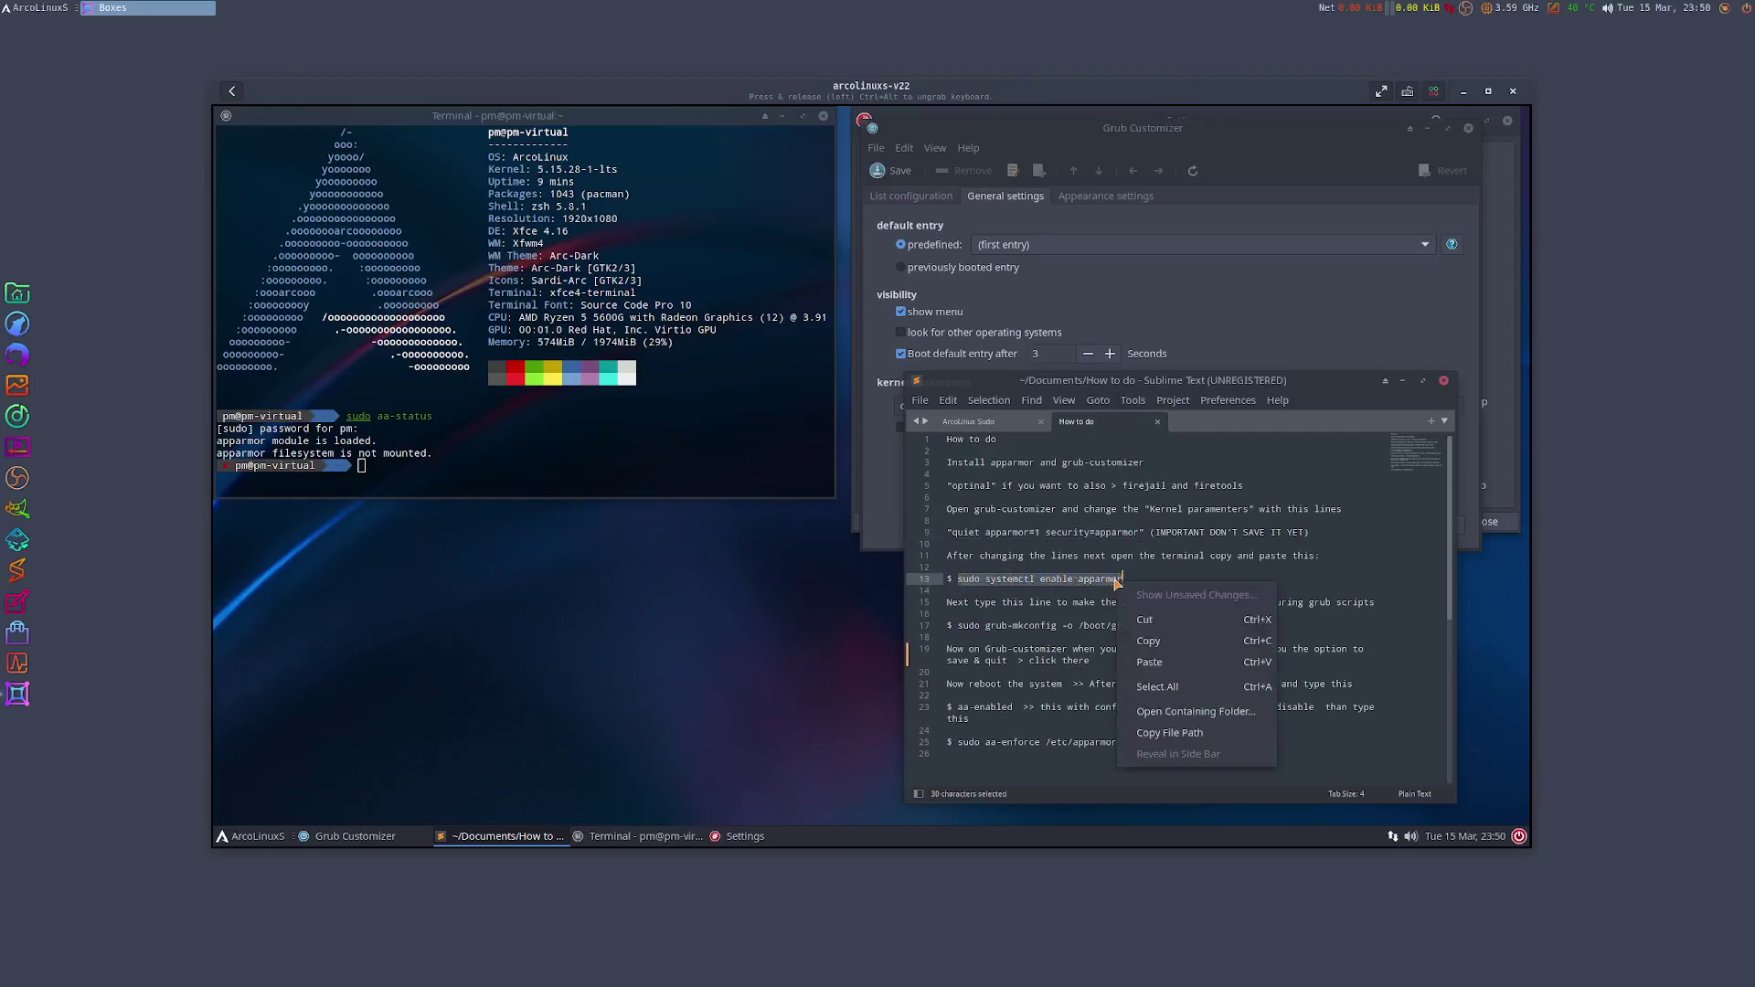
pyautogui.click(1132, 628)
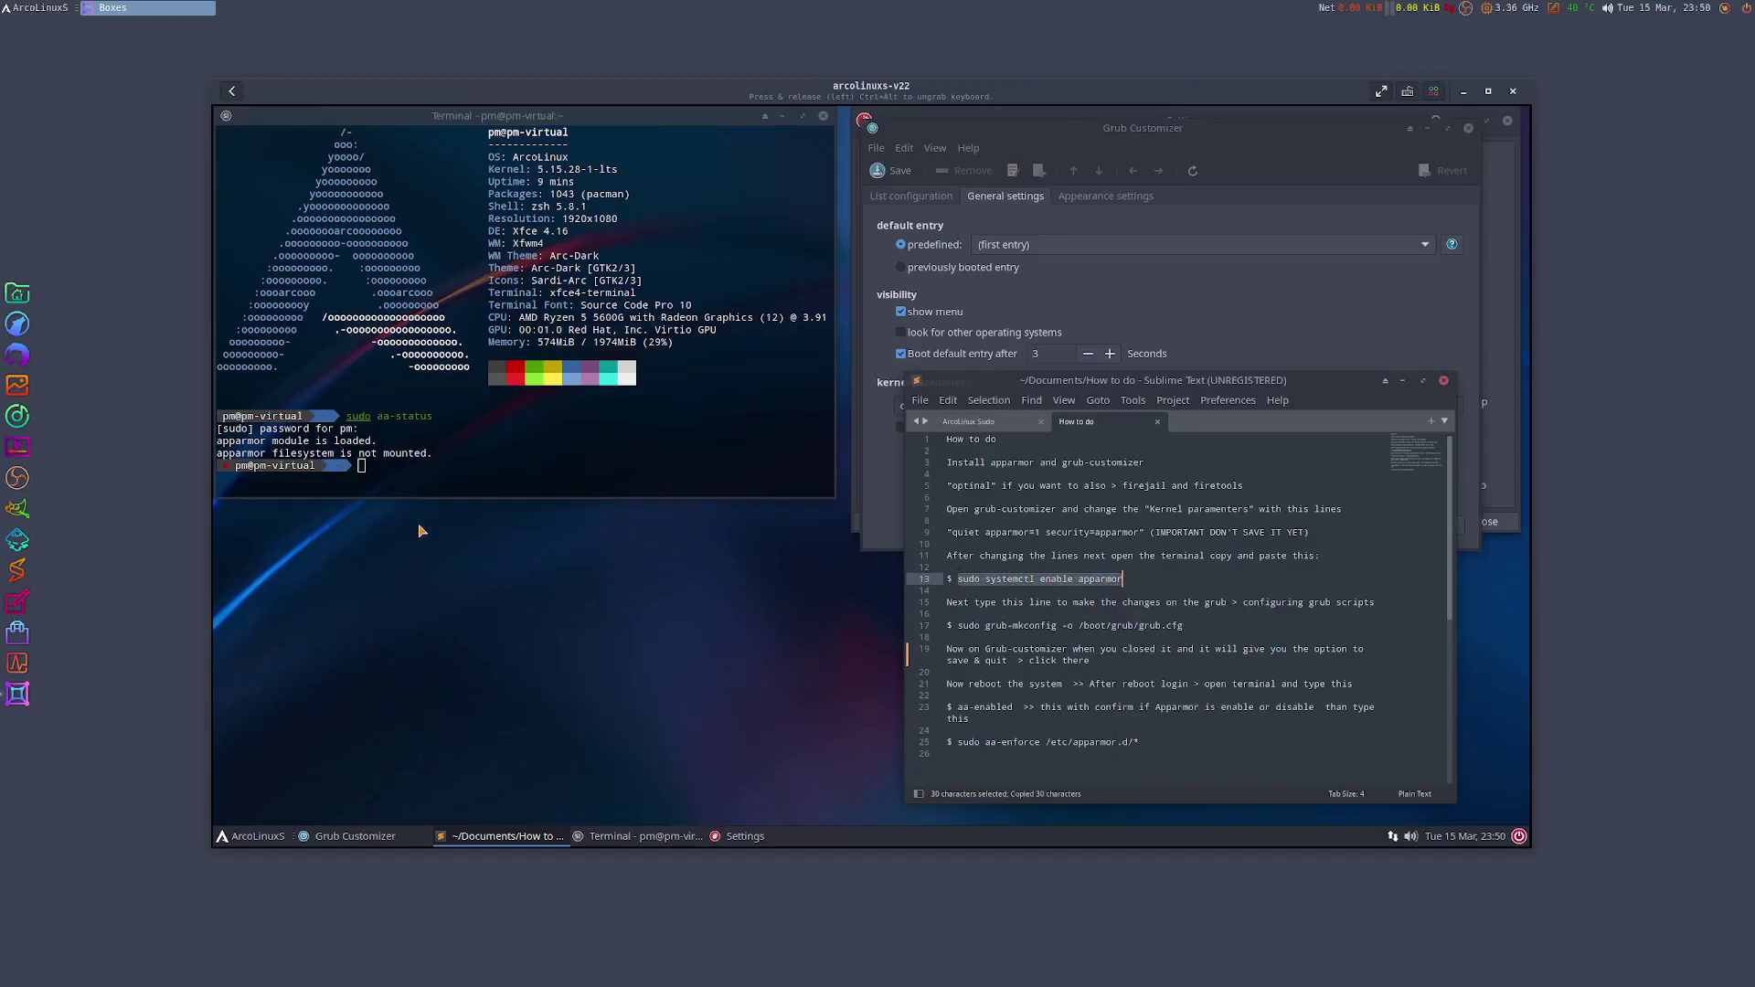
pyautogui.rightClick(364, 468)
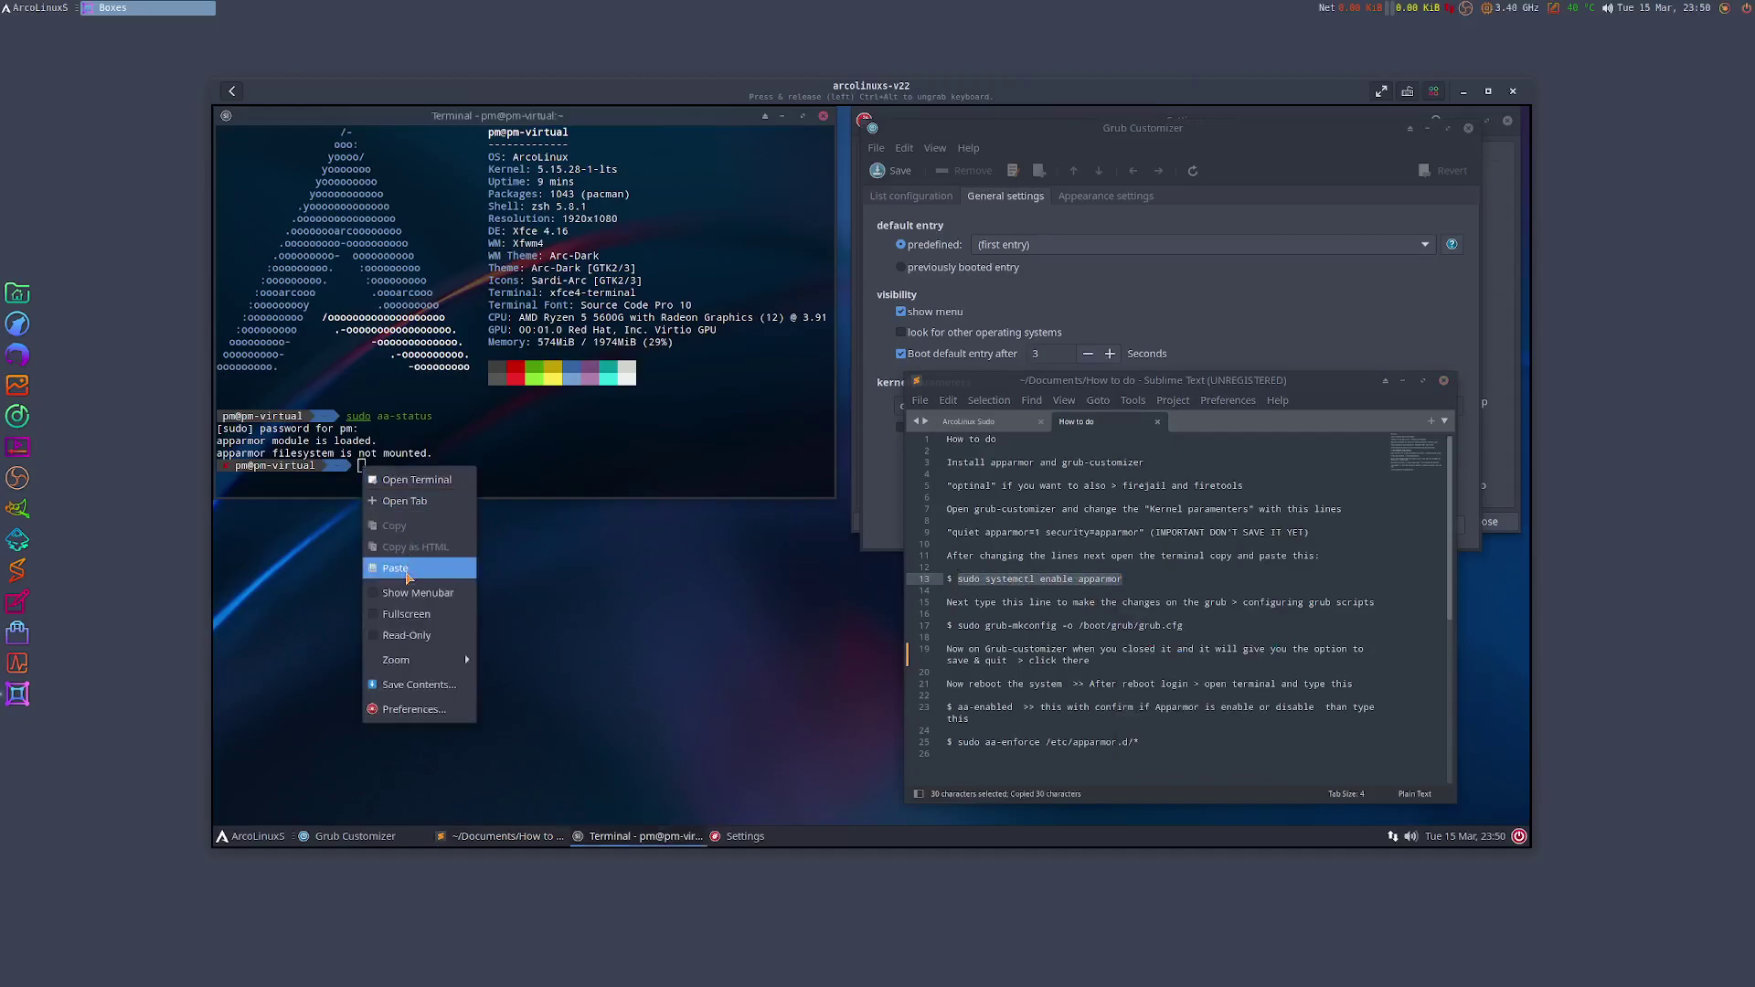
pyautogui.click(406, 568)
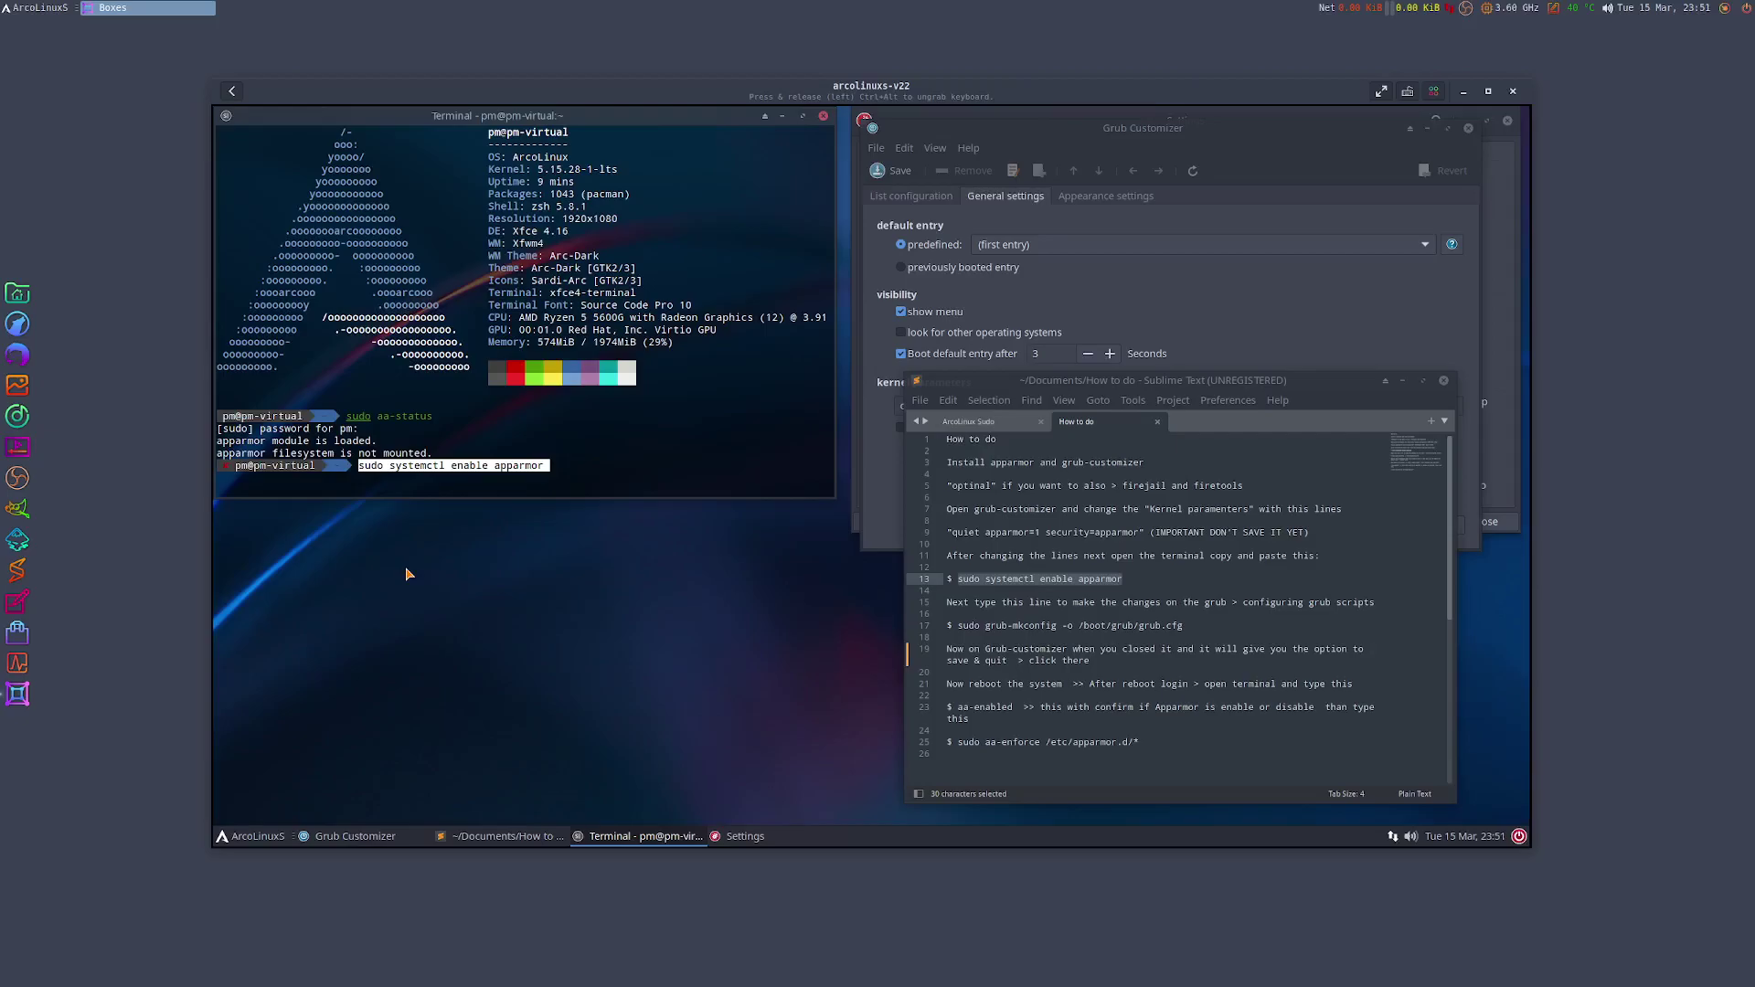
pyautogui.press('Return')
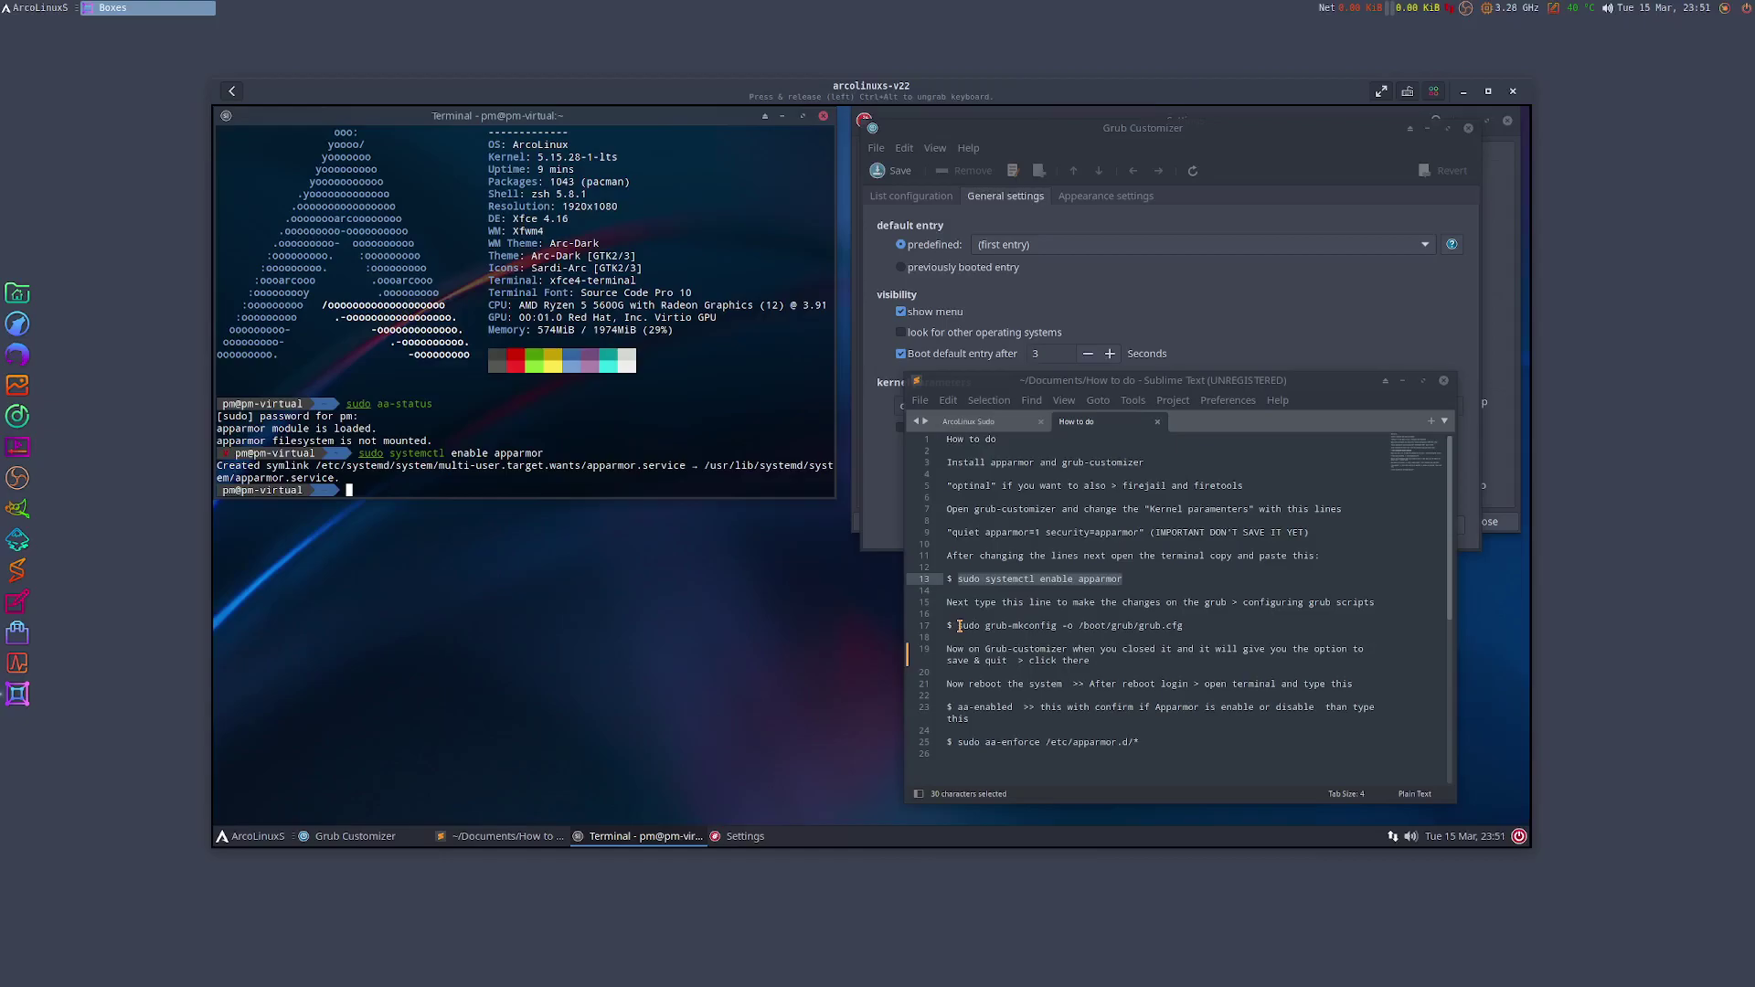
pyautogui.moveTo(959, 626); pyautogui.dragTo(1106, 636)
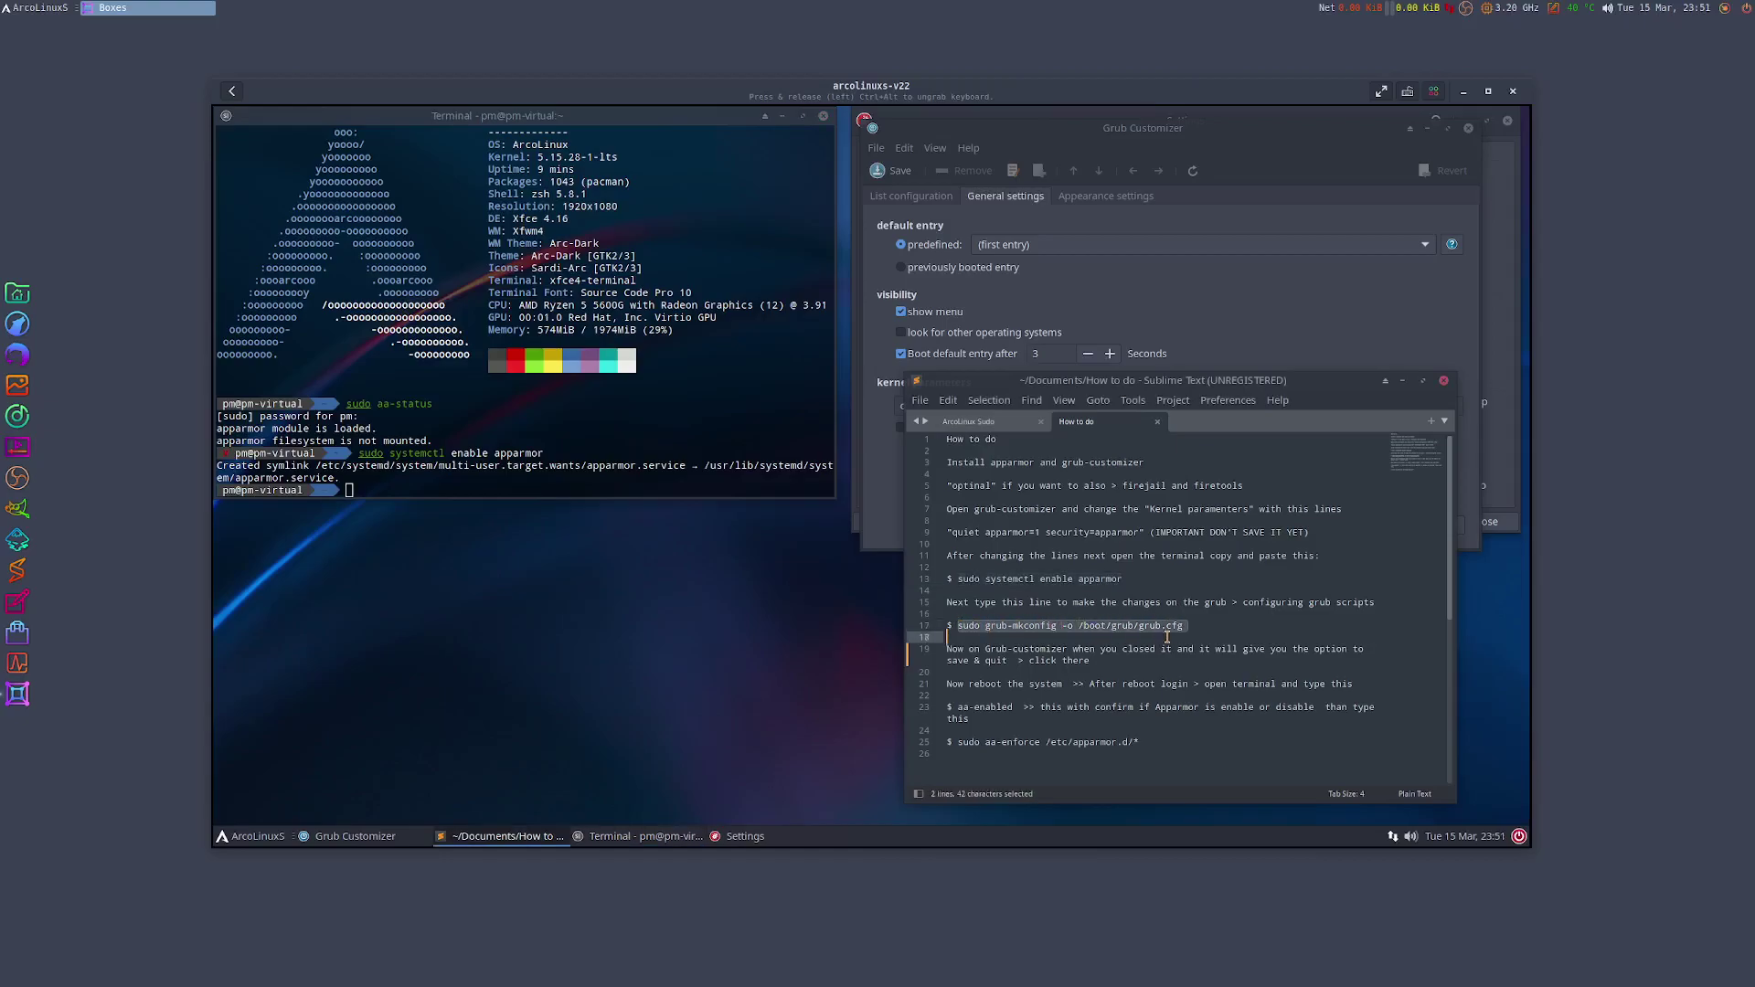
# - Paste 'sudo grub-mkconfig -o /boot/grub/grub.cfg' into the terminal, accept the unsafe paste, and run it
pyautogui.rightClick(1174, 627)
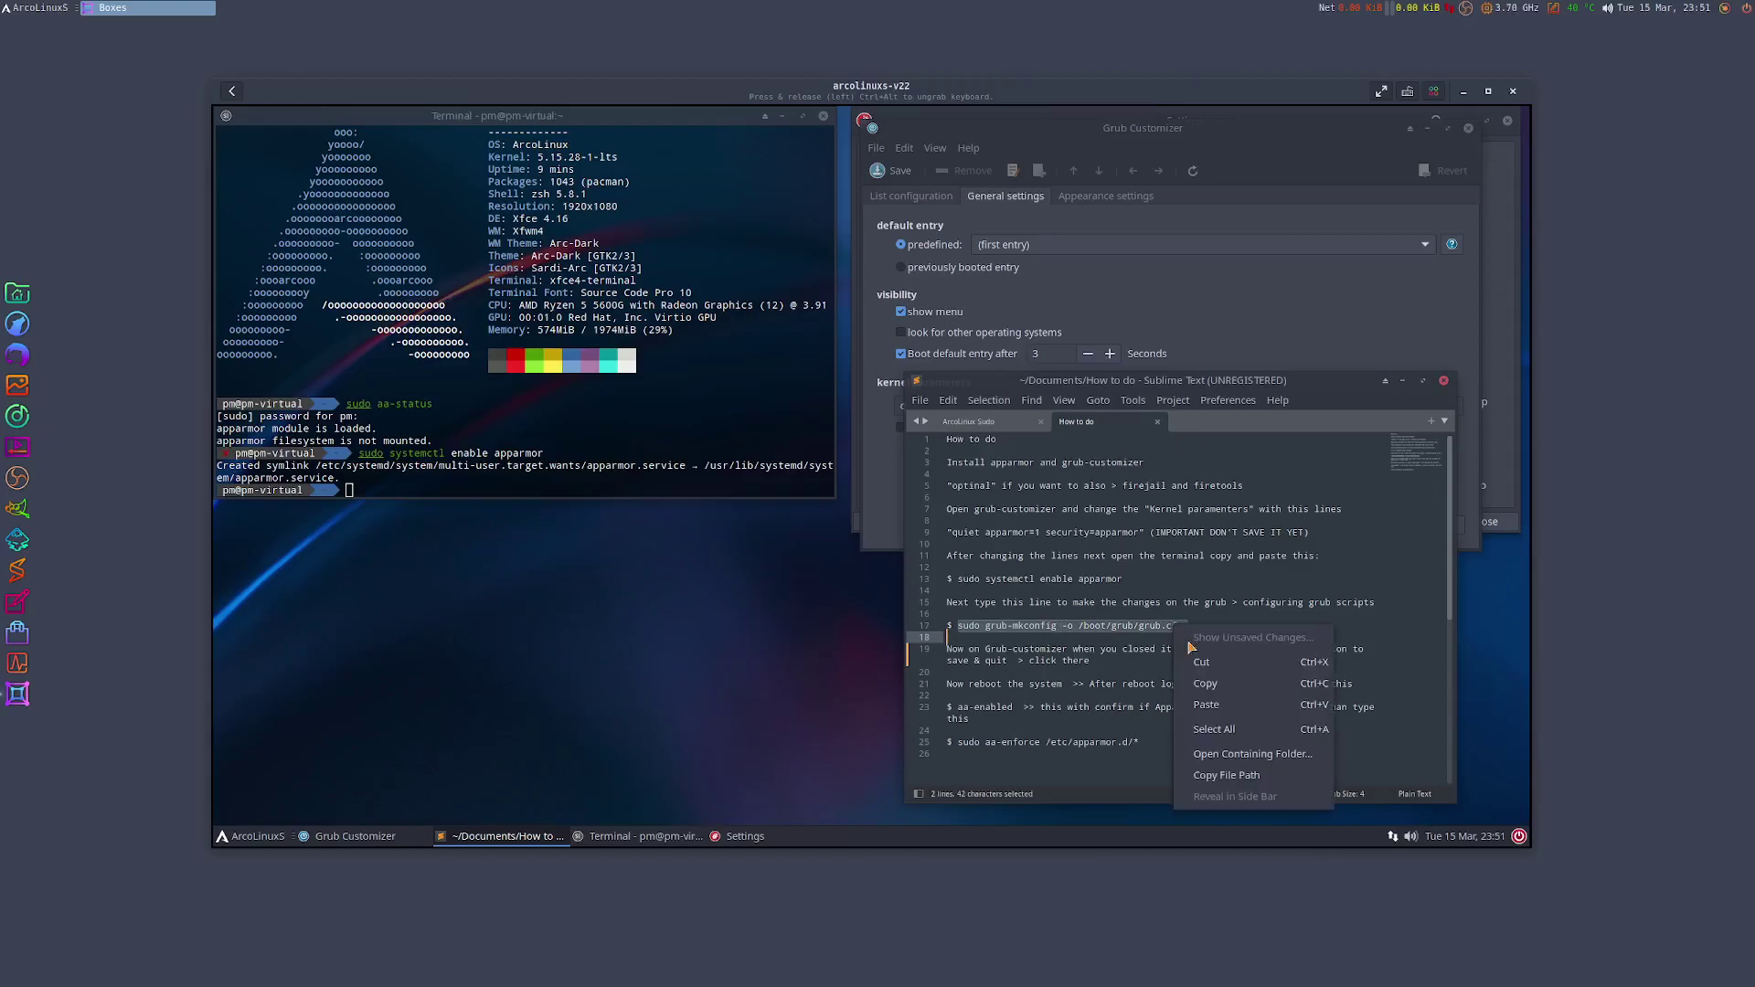
pyautogui.click(1204, 685)
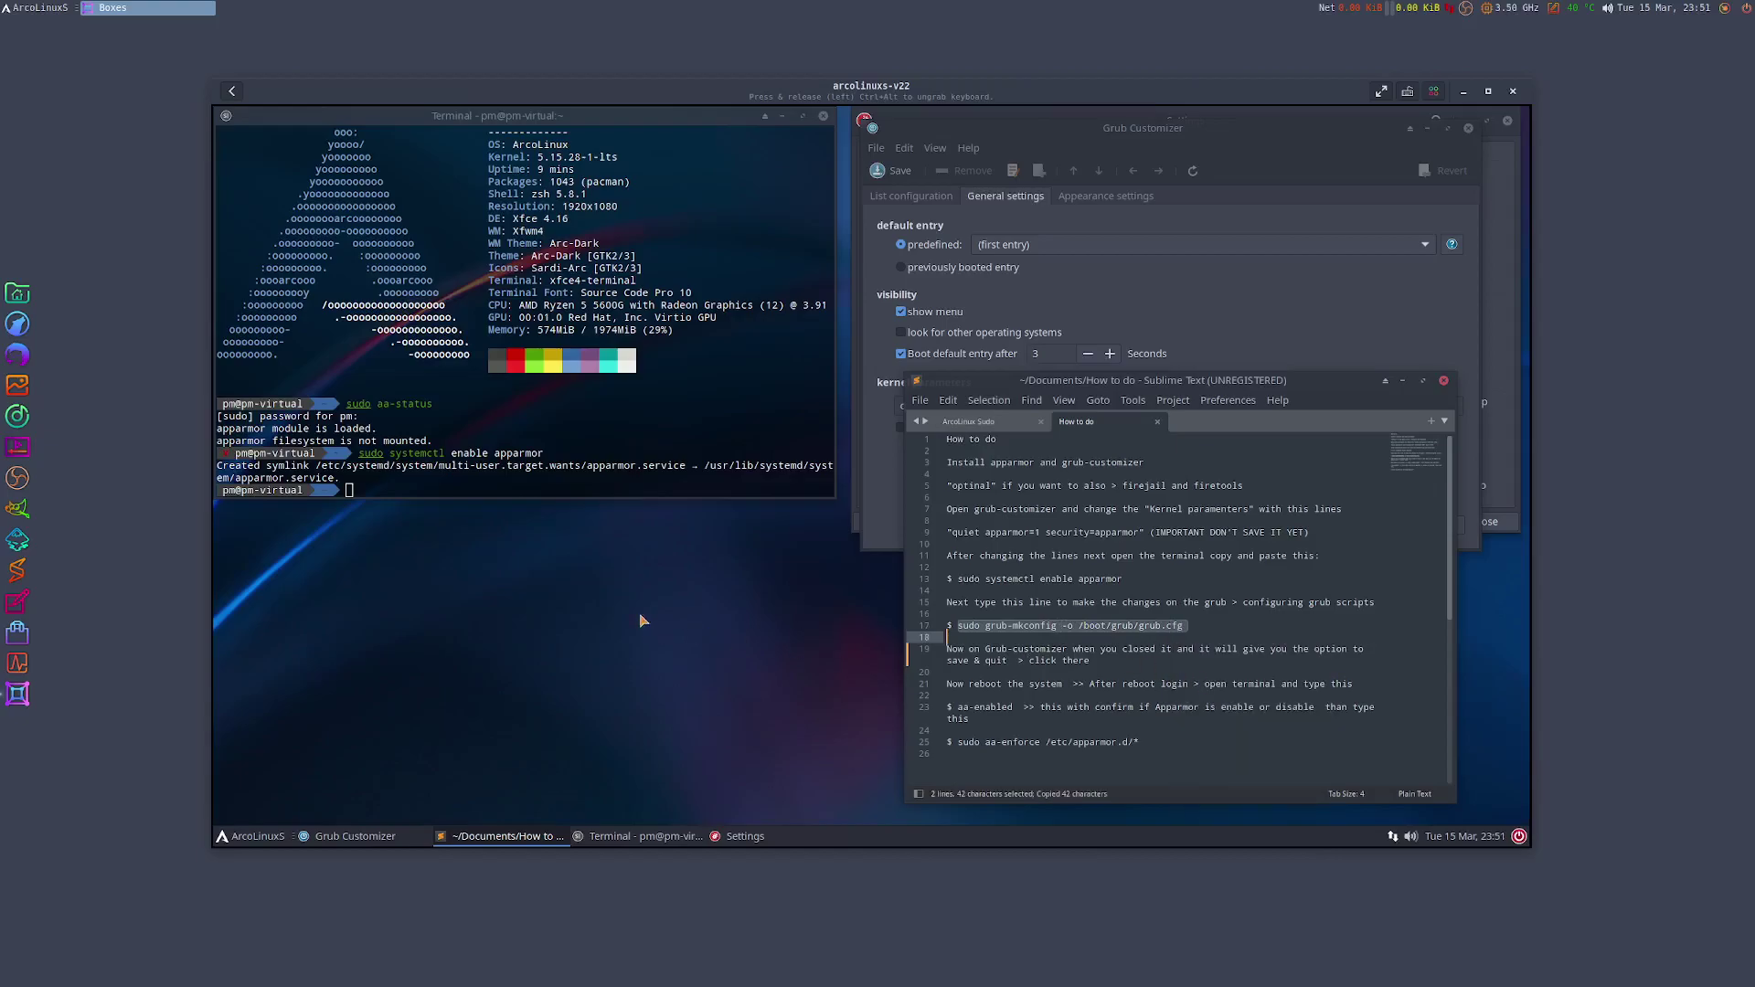
pyautogui.click(348, 489)
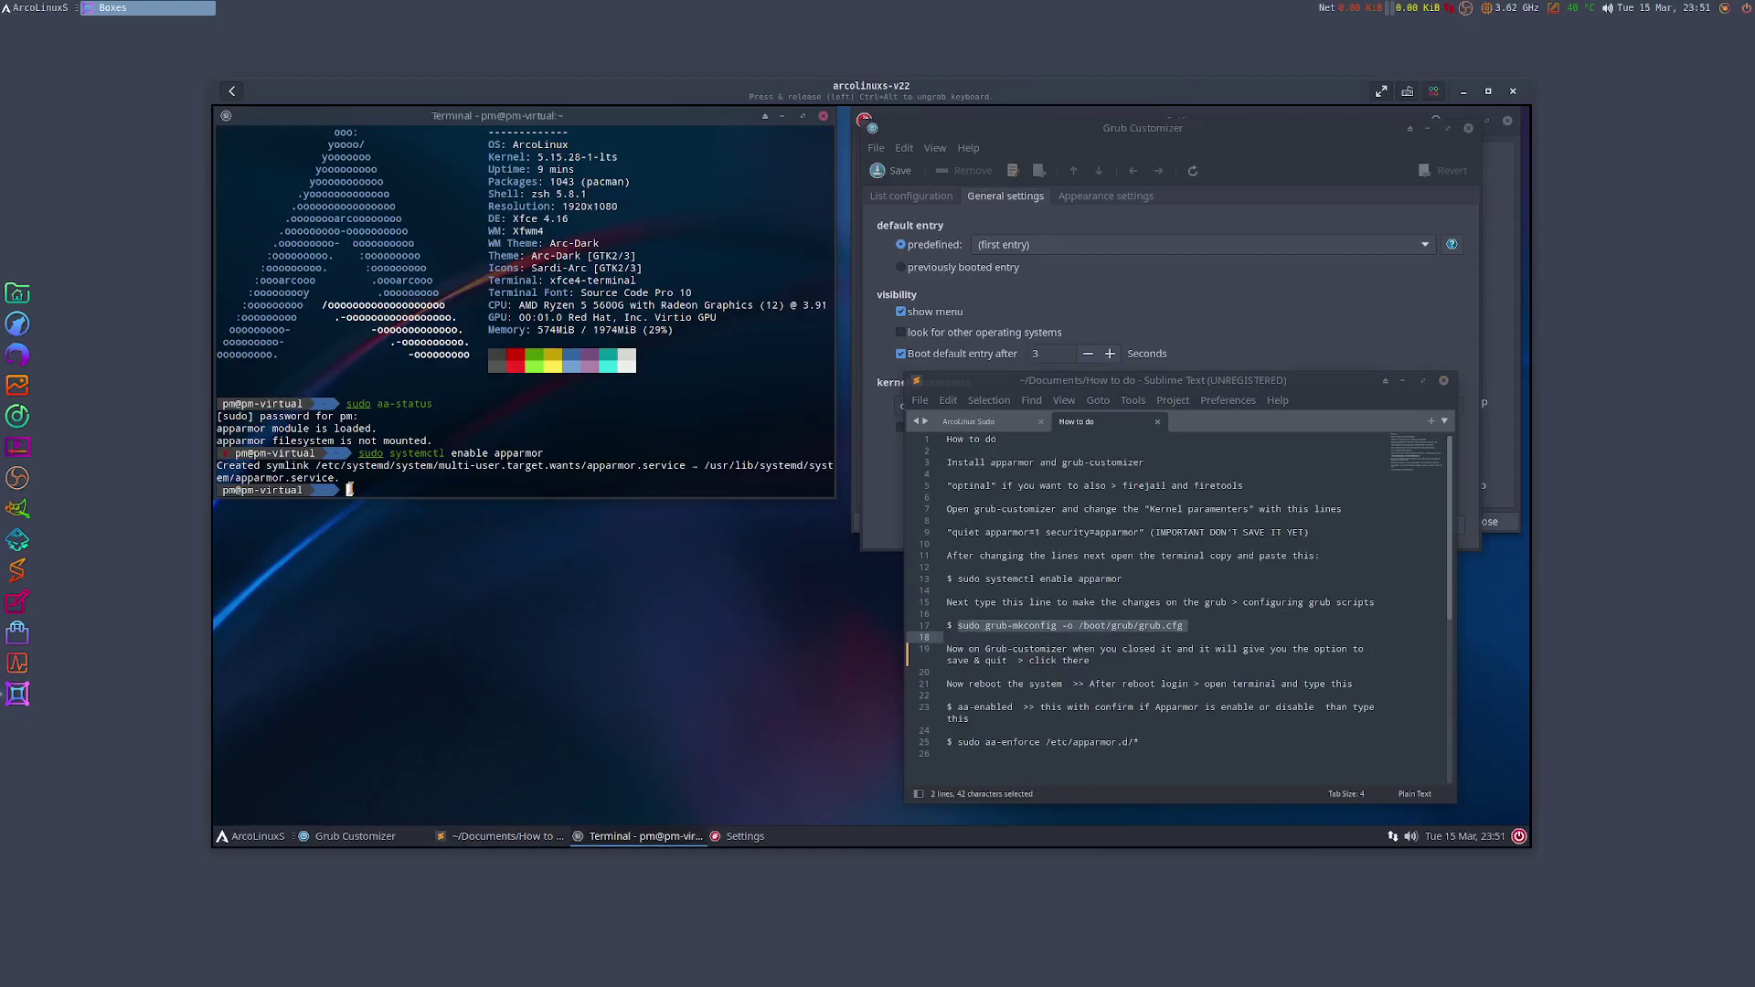
pyautogui.click(1068, 137)
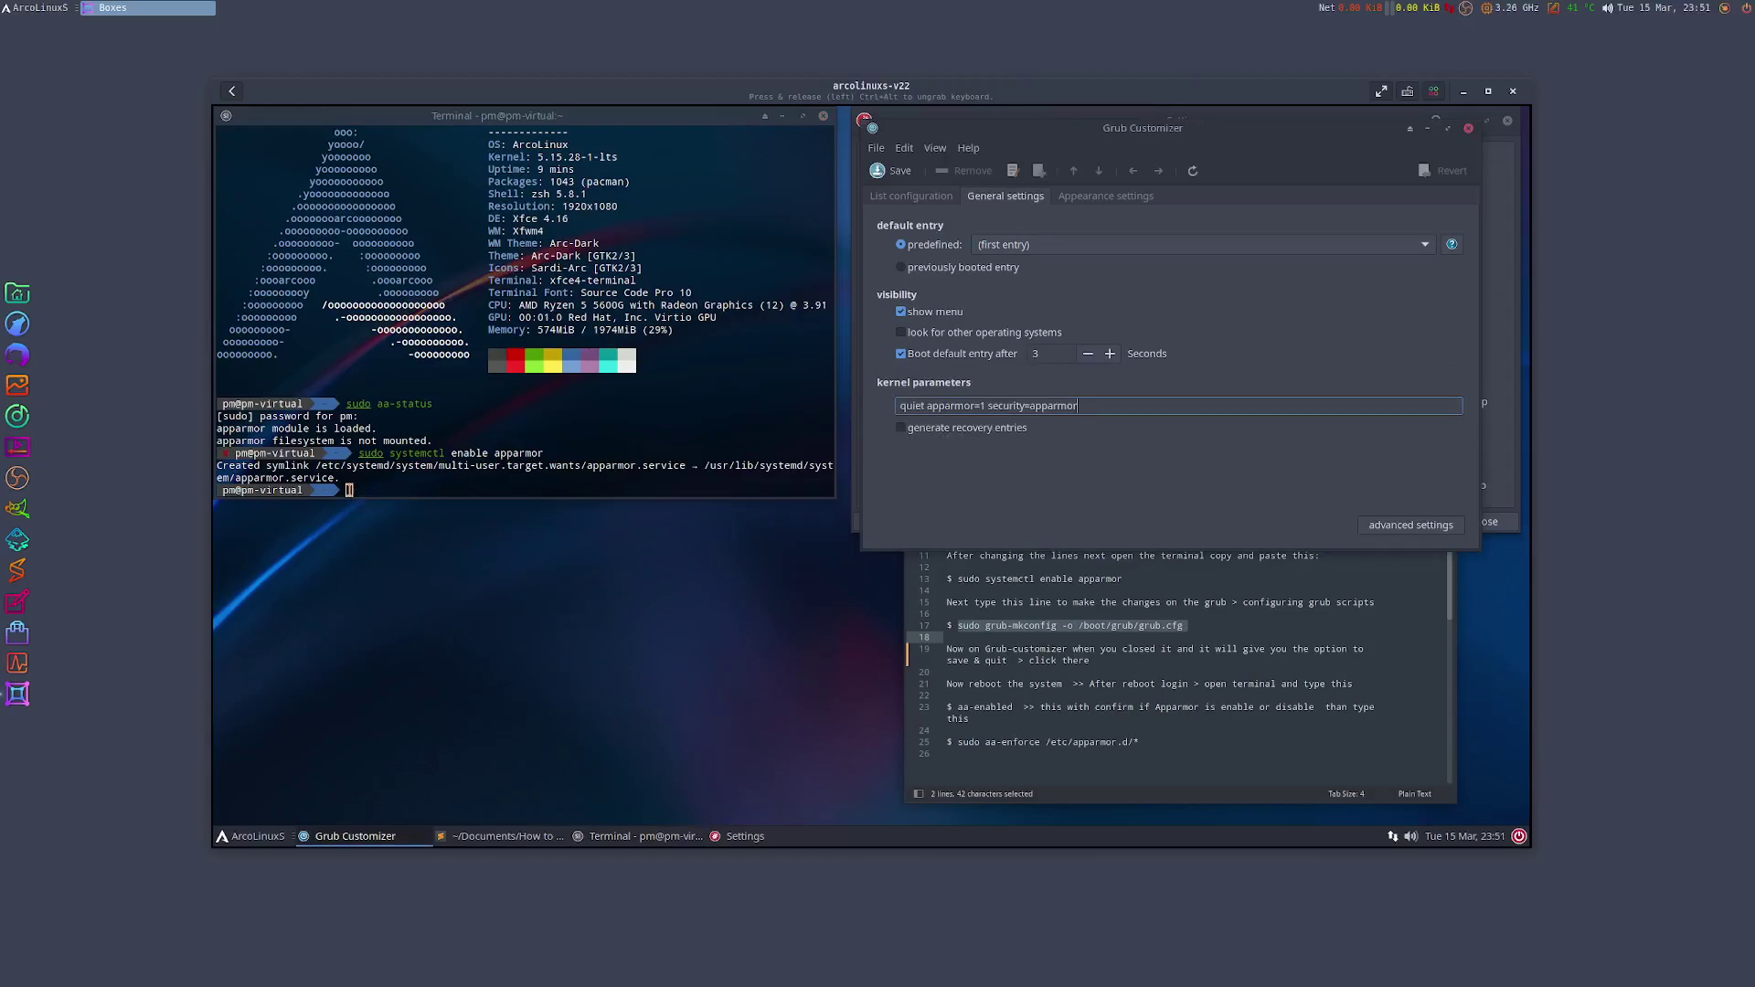
pyautogui.rightClick(348, 491)
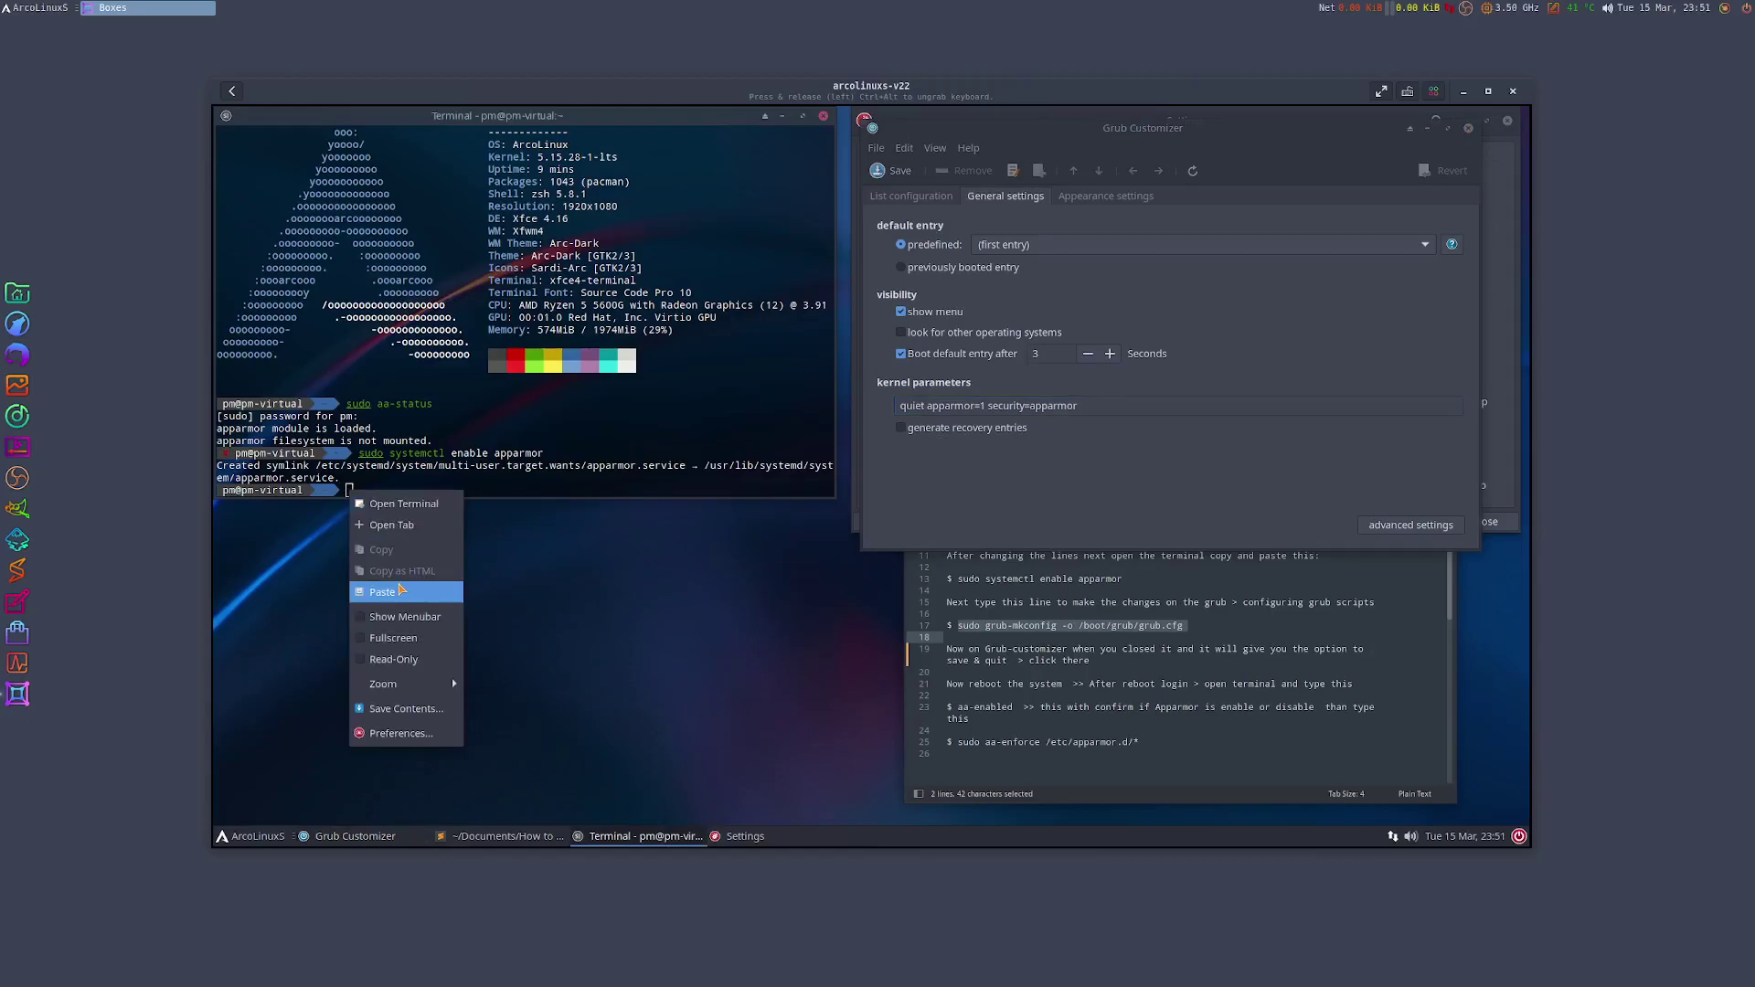
pyautogui.click(399, 591)
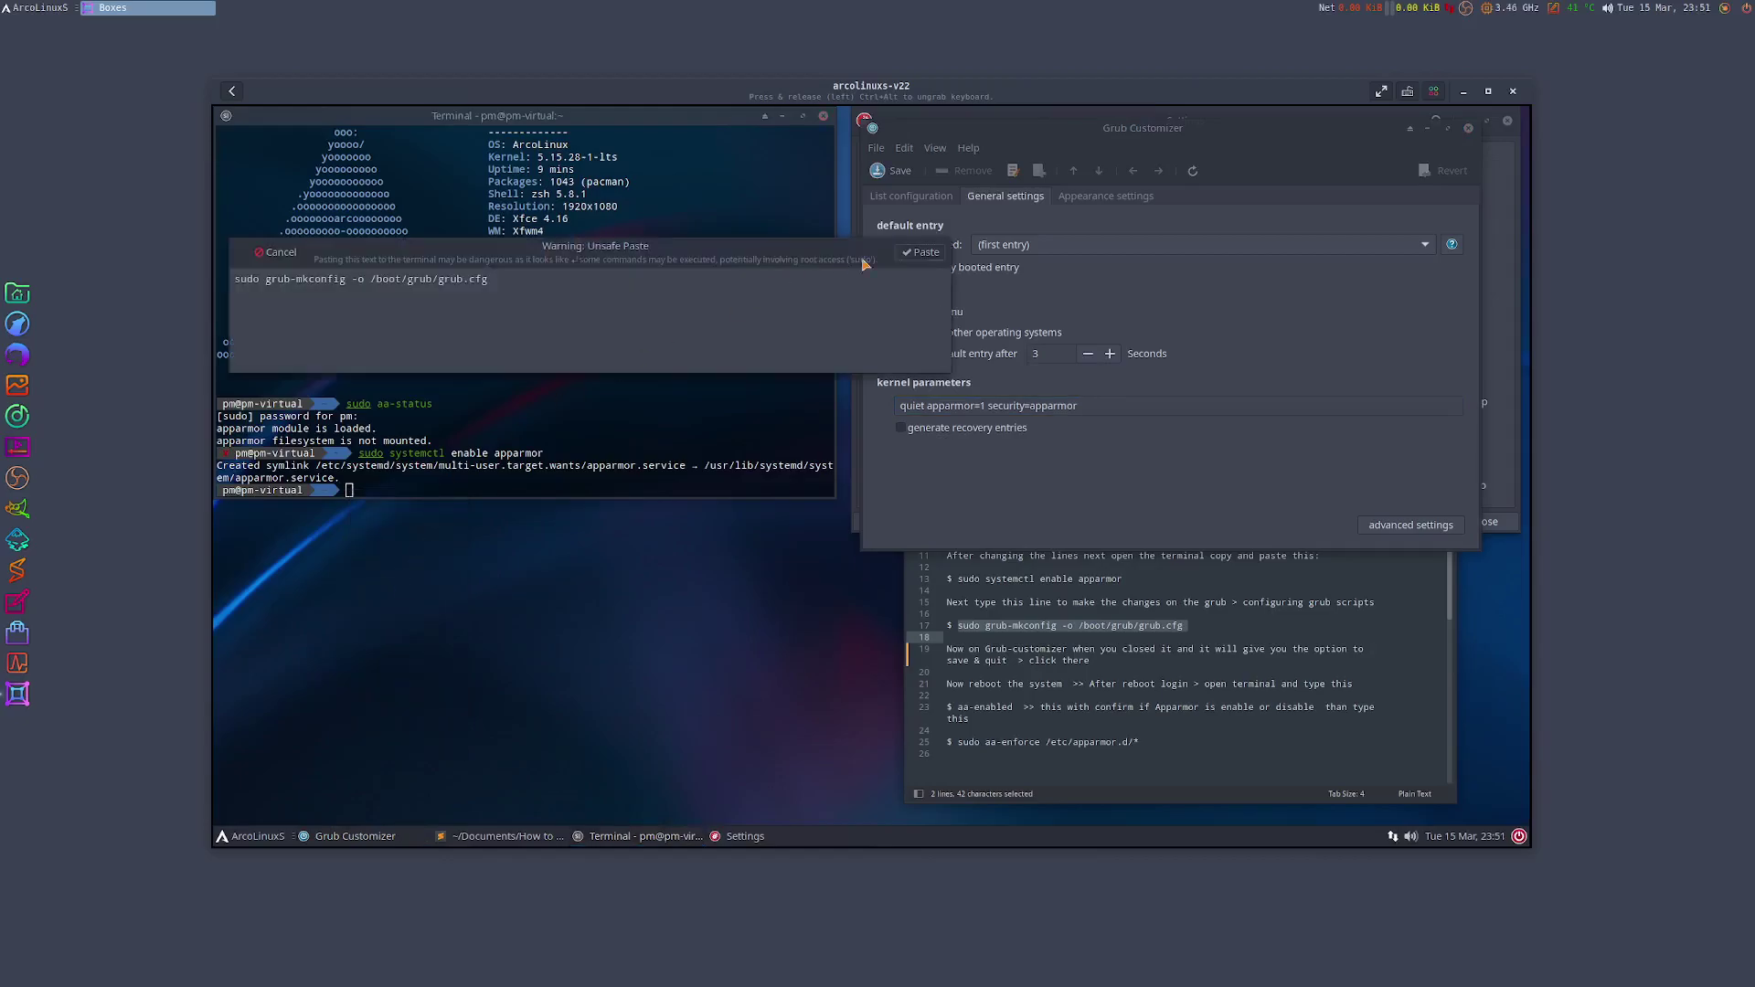
pyautogui.click(922, 252)
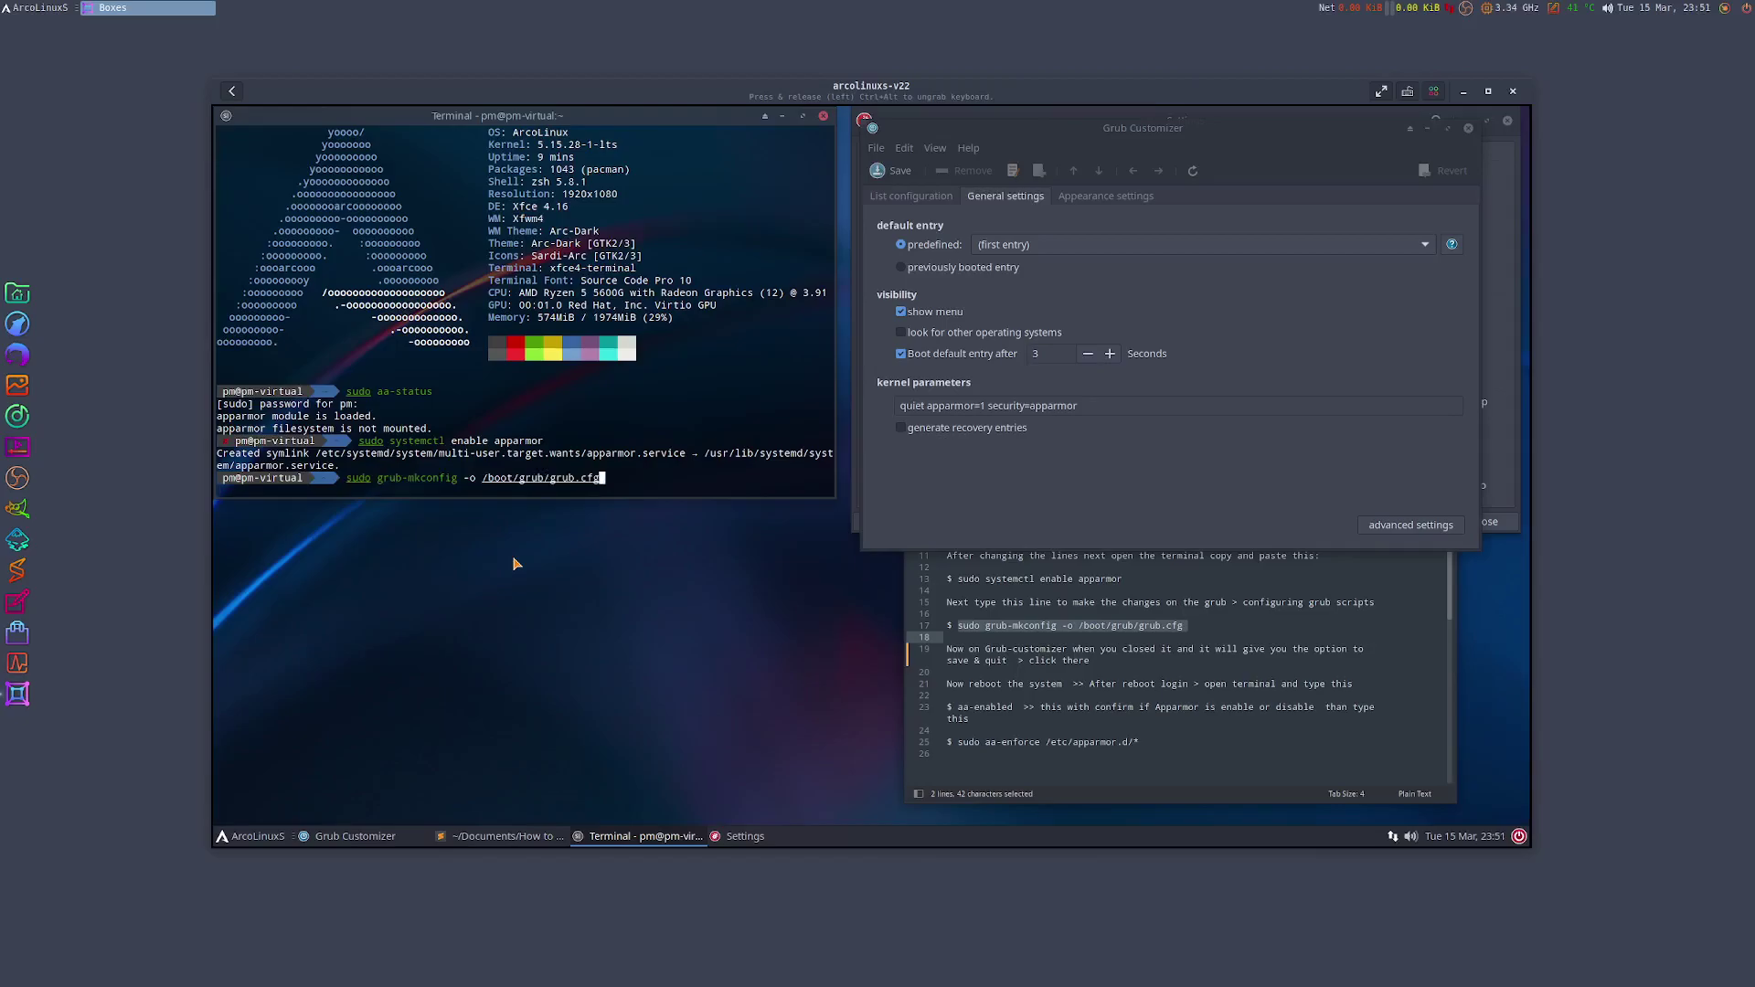
pyautogui.press('Return')
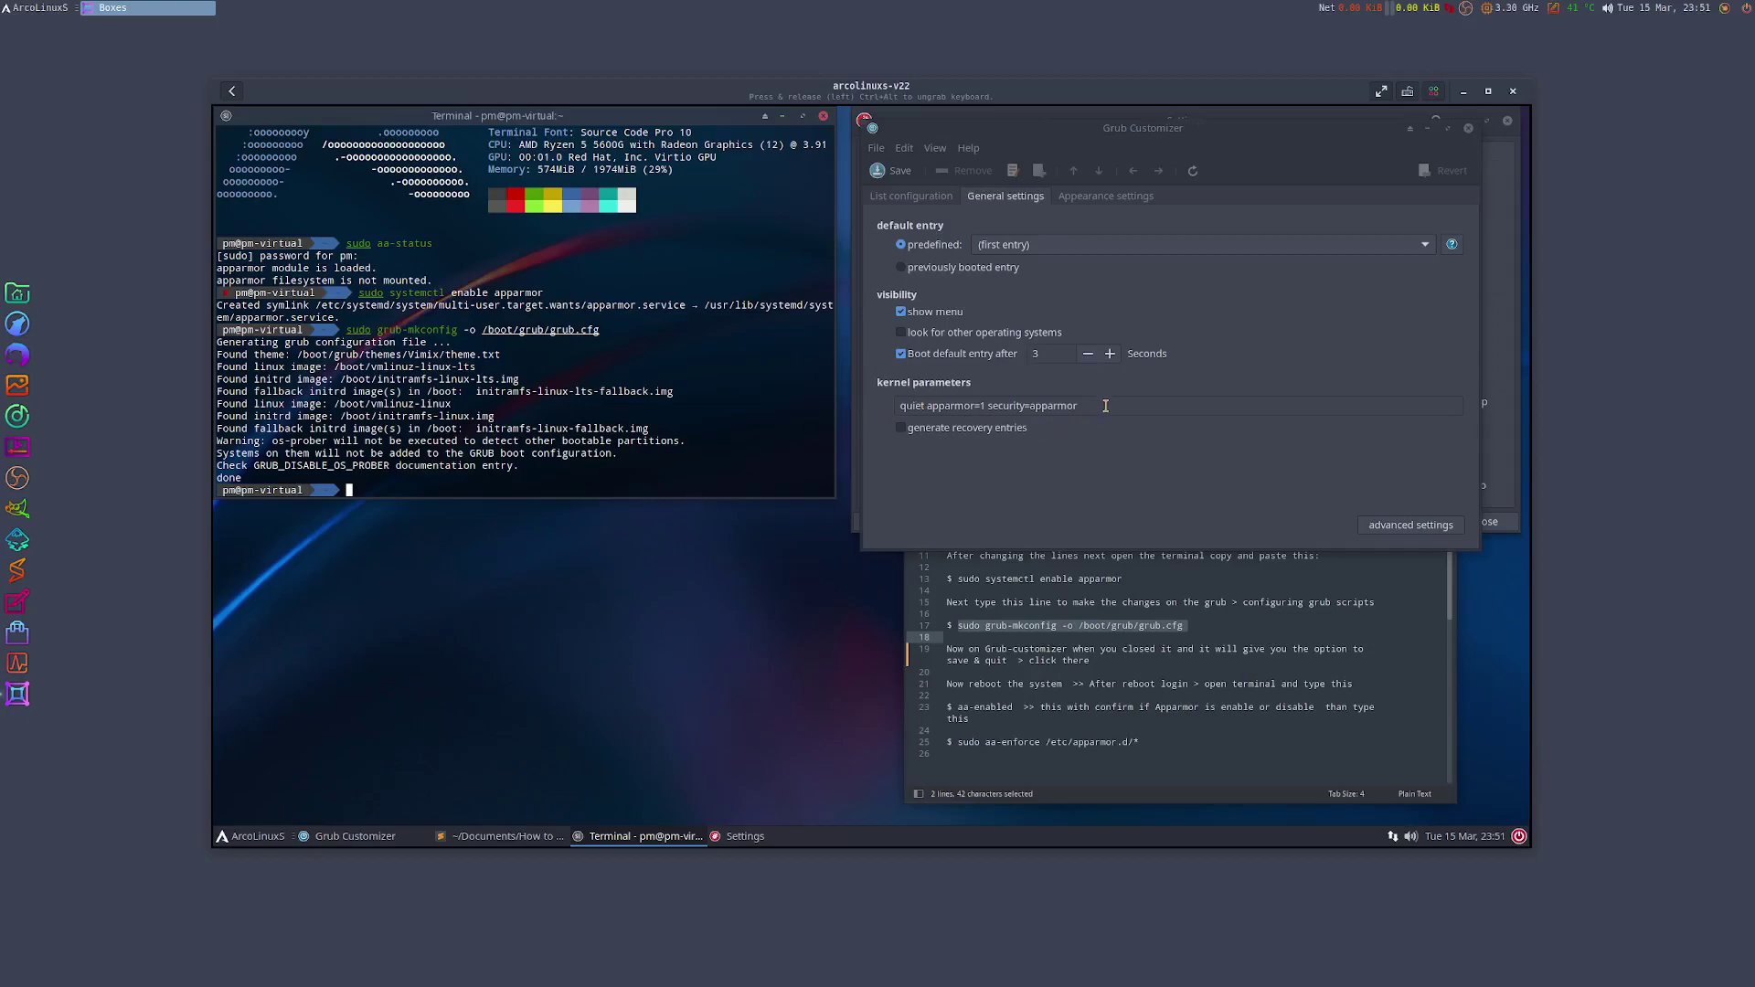
pyautogui.moveTo(1078, 405); pyautogui.dragTo(900, 405)
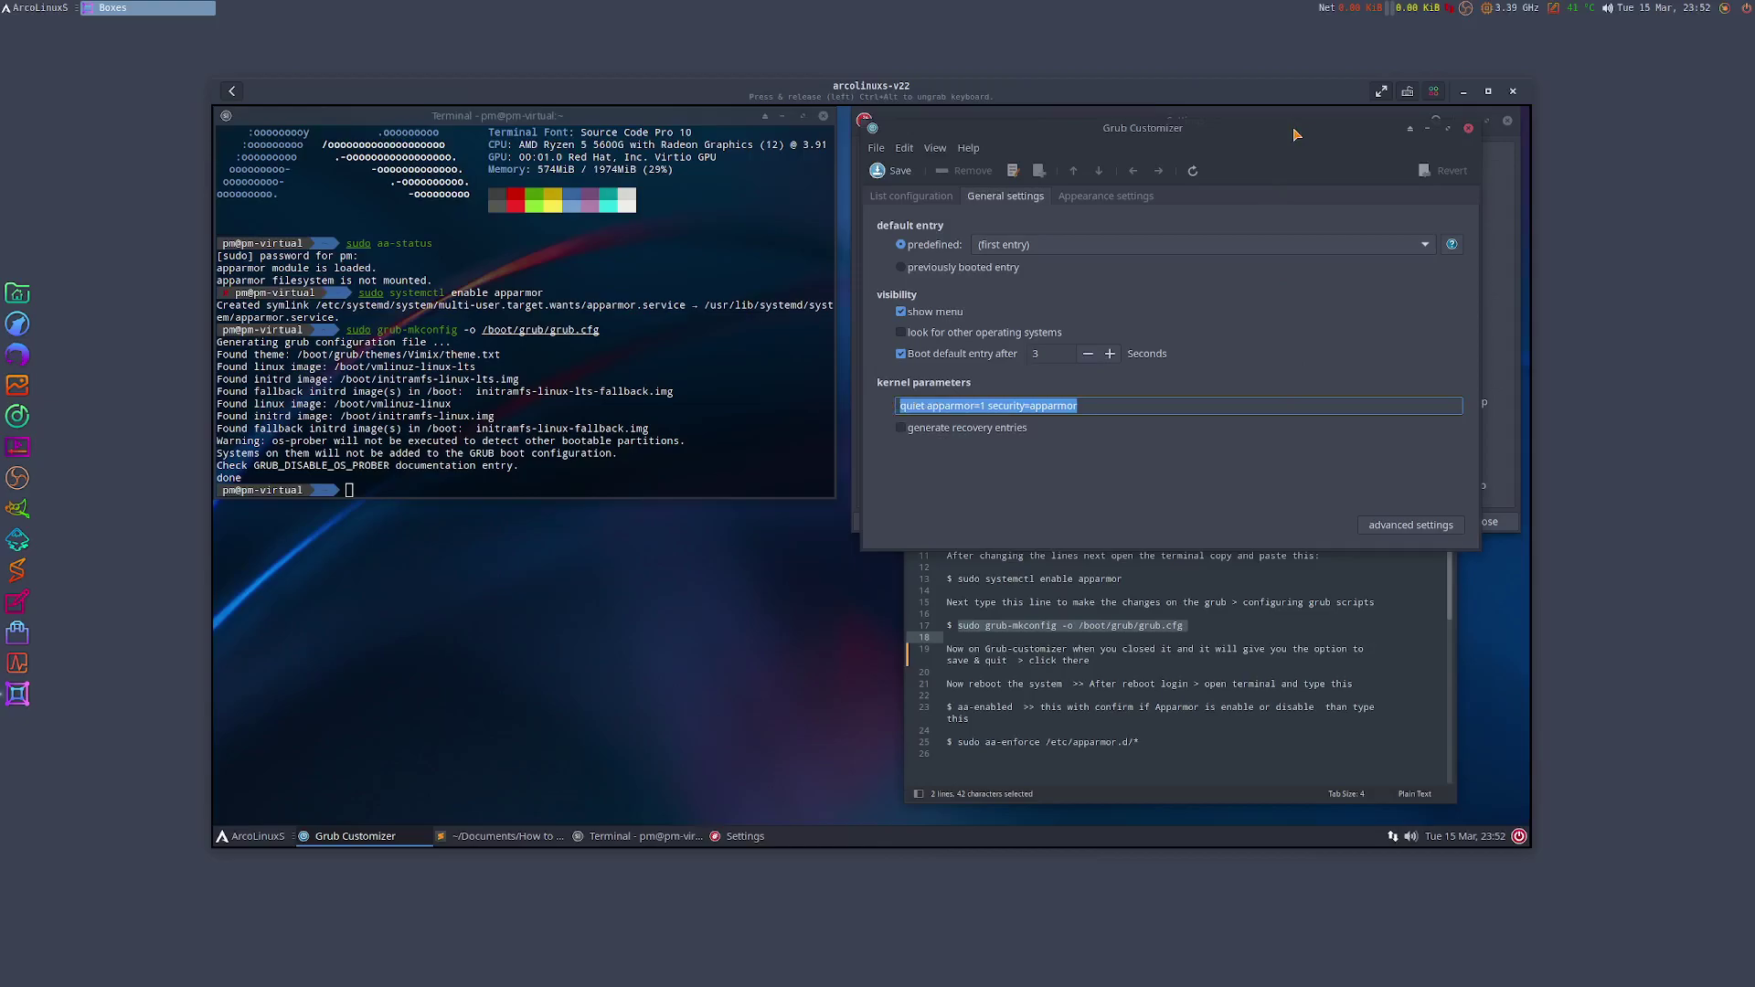
# - Close Grub Customizer with Save & Quit to keep the new AppArmor kernel parameters
pyautogui.moveTo(1290, 131); pyautogui.dragTo(802, 279)
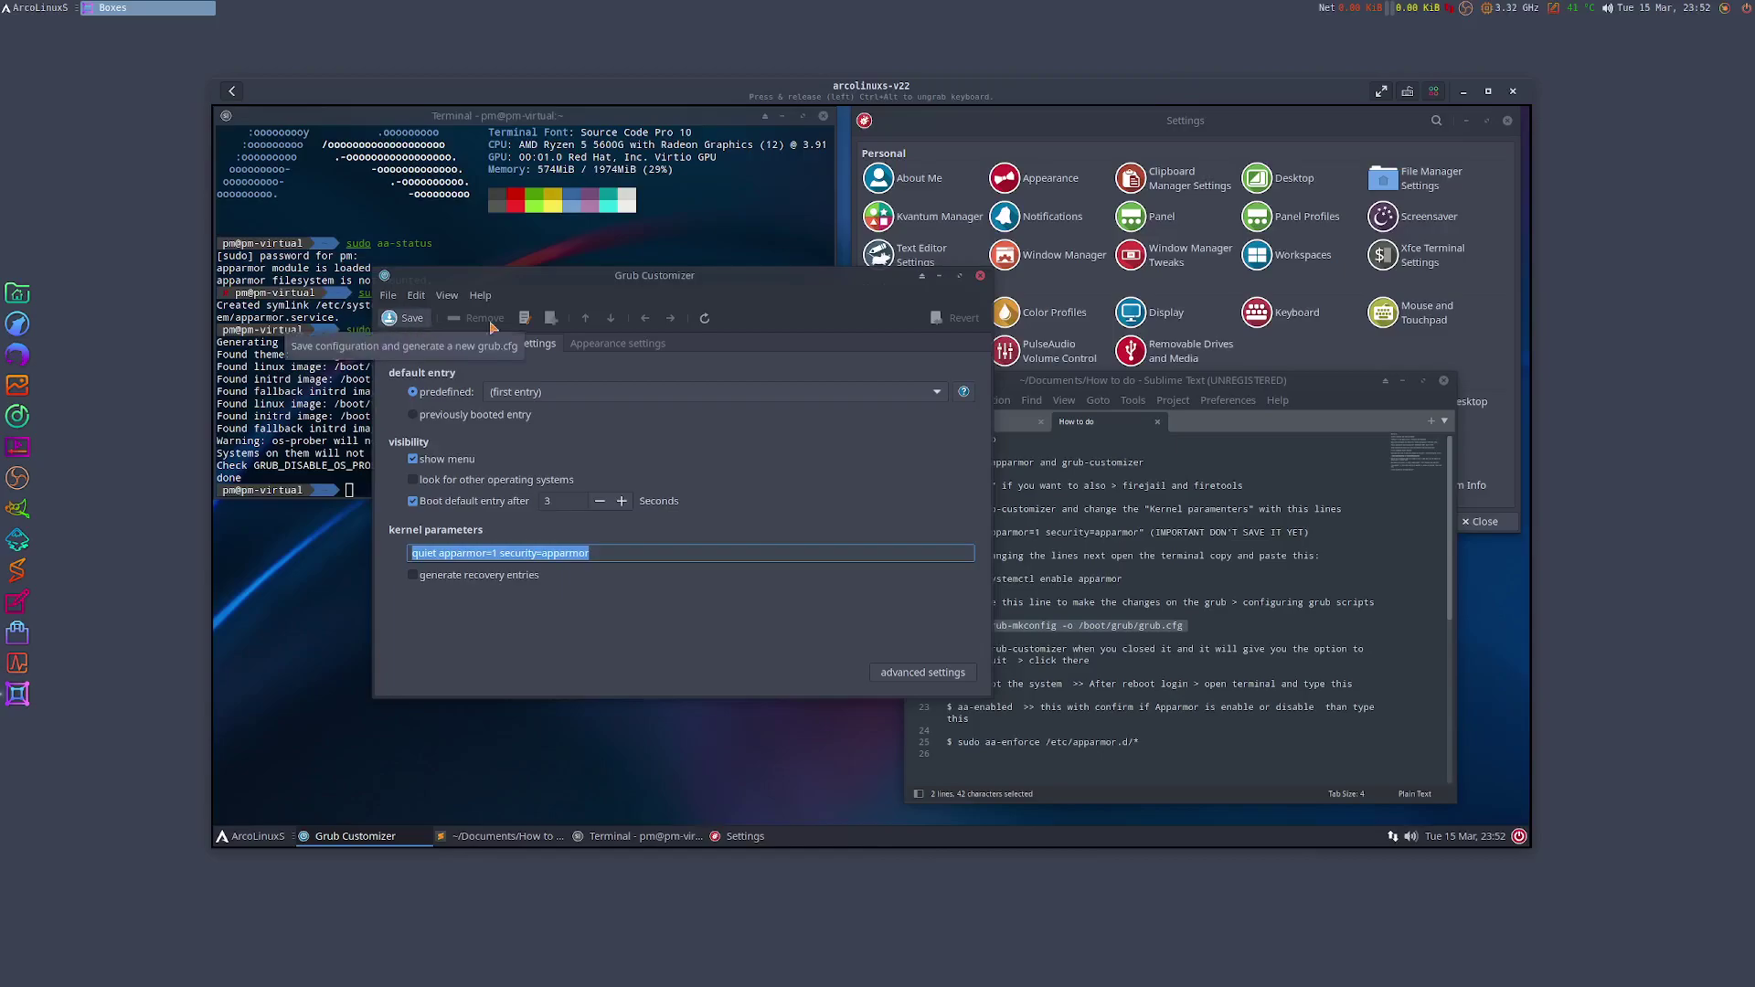
pyautogui.click(980, 278)
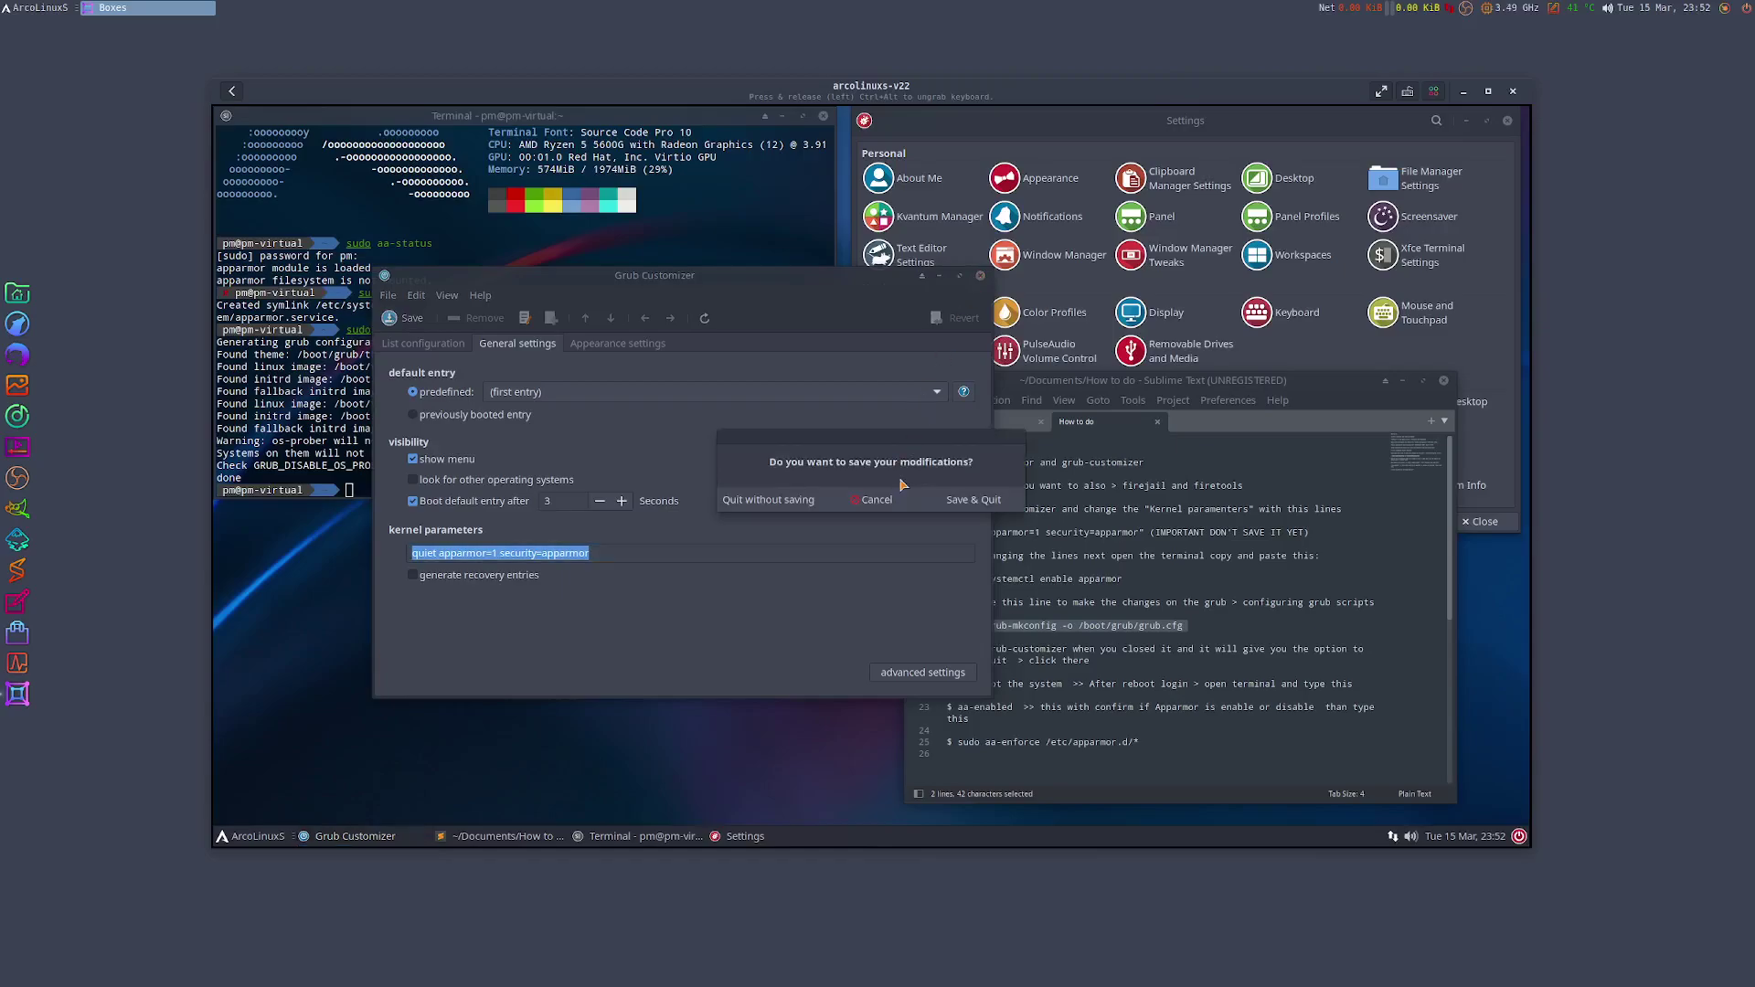
pyautogui.moveTo(886, 429); pyautogui.dragTo(807, 422)
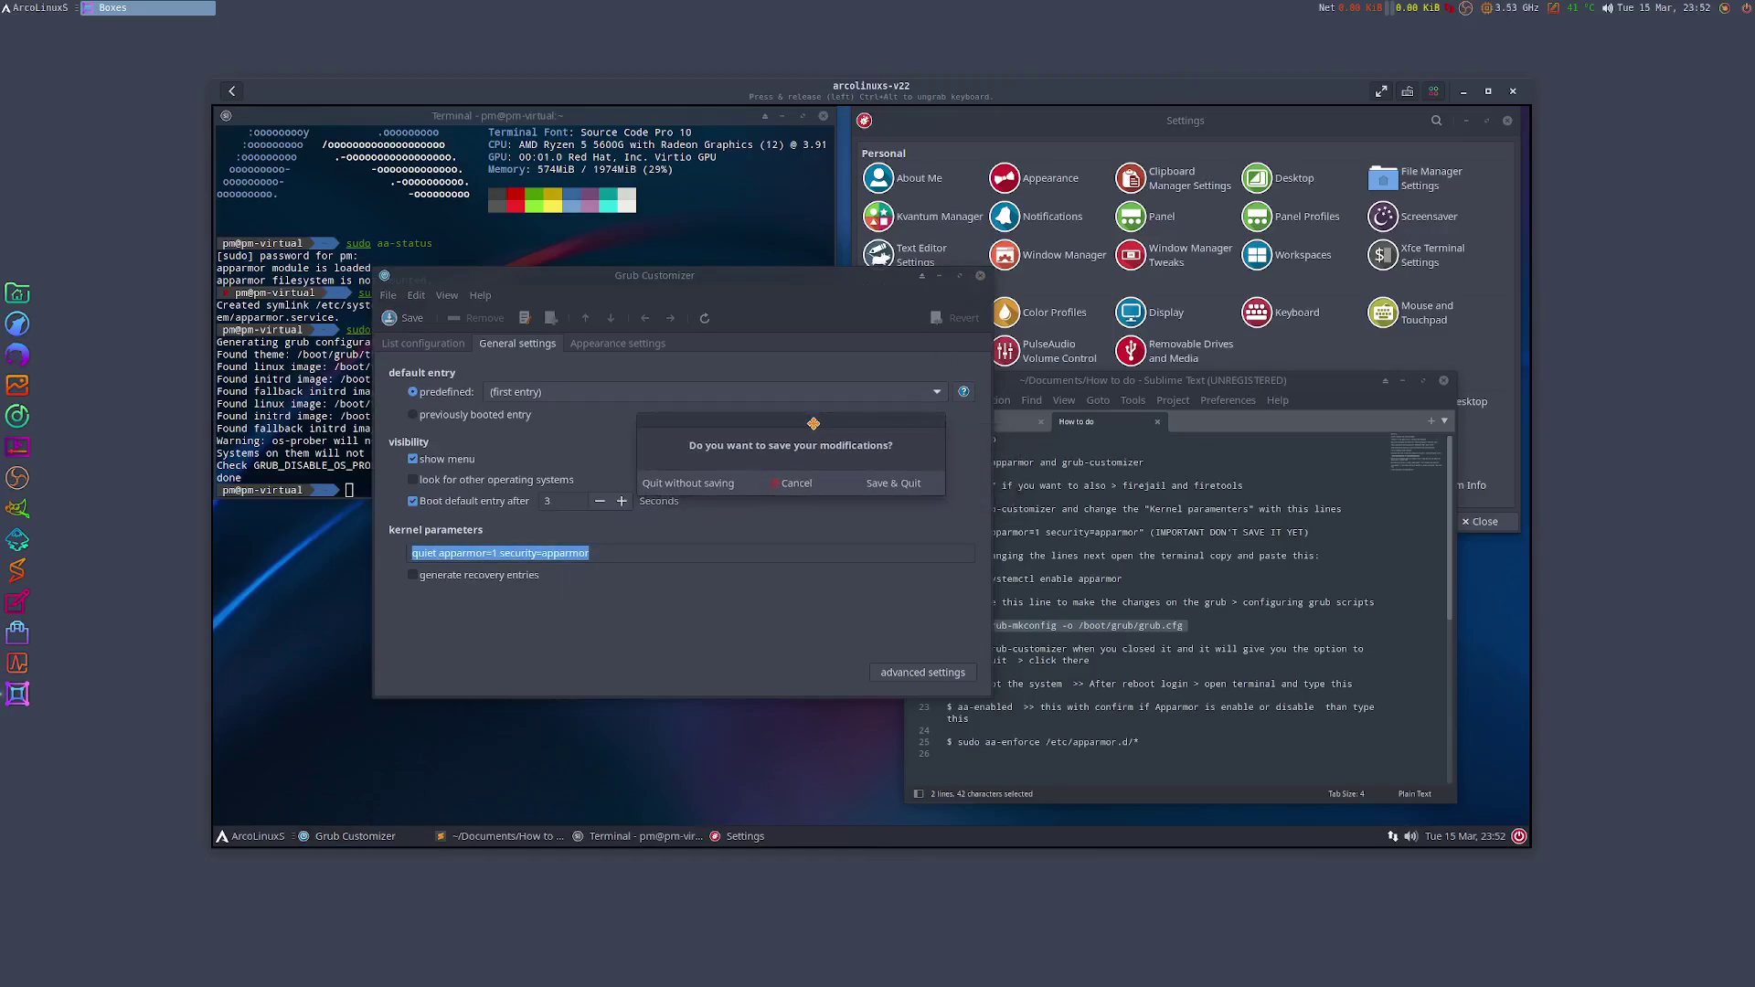
pyautogui.click(894, 486)
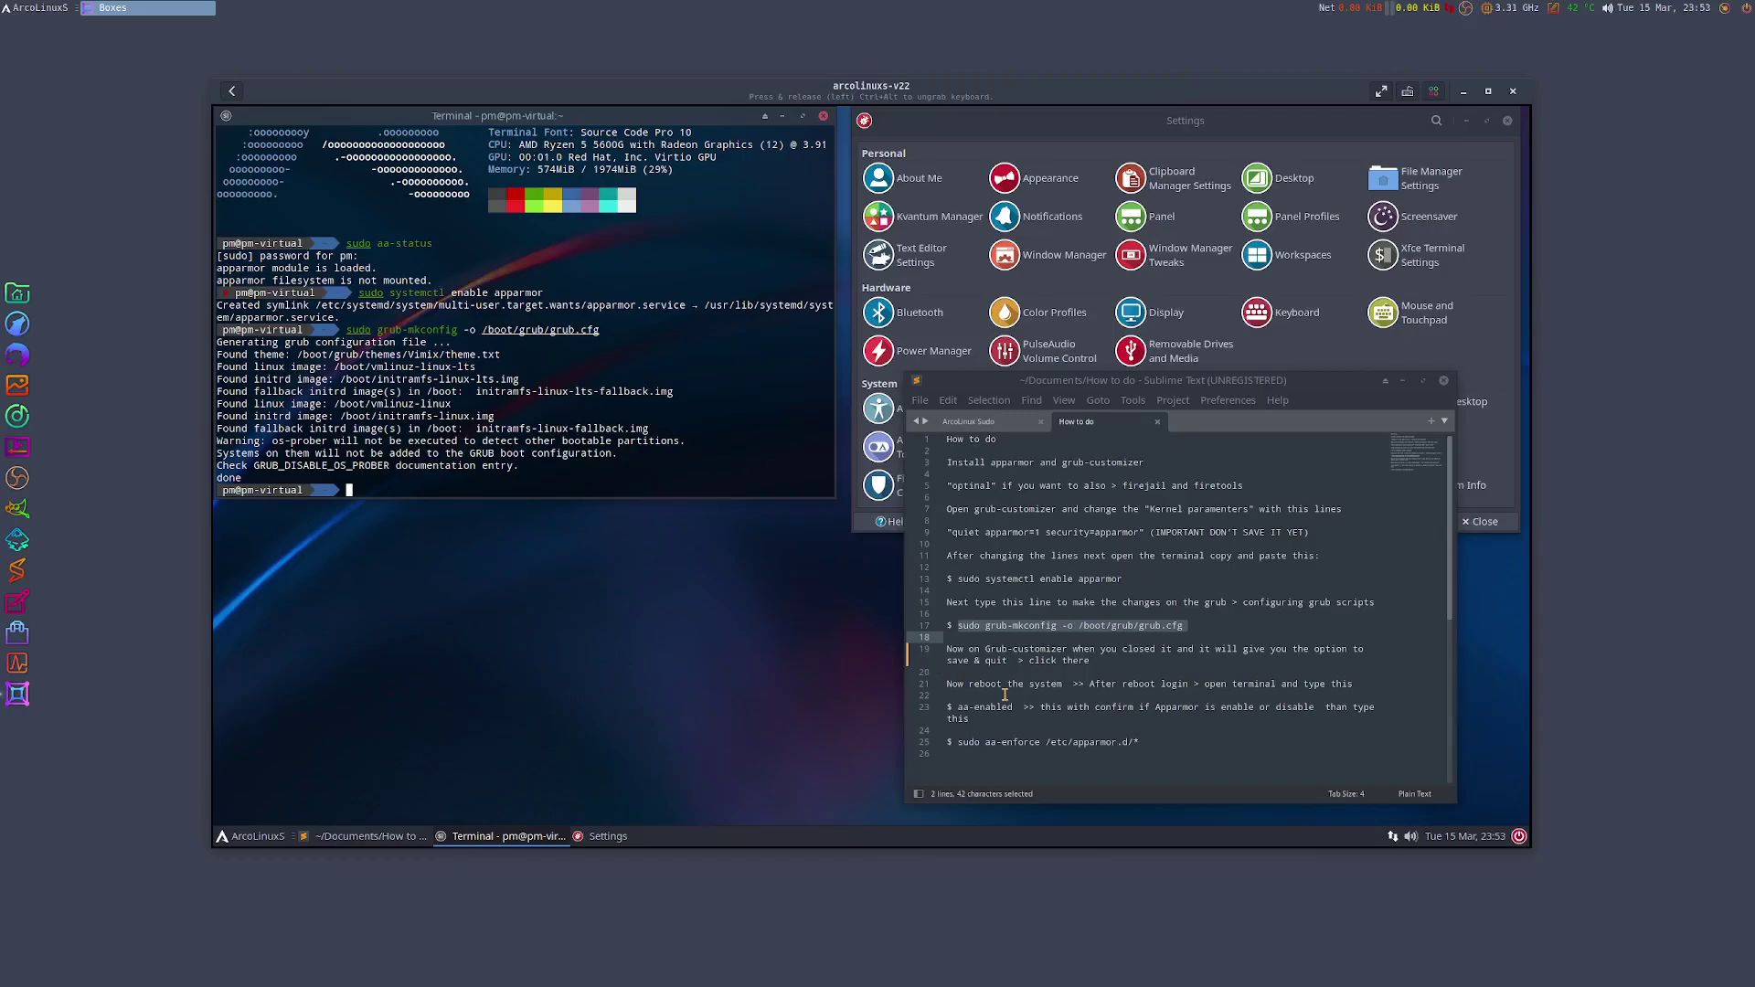
# - Close the Sublime Text notes and Settings windows, then reboot the VM with 'reboot'
pyautogui.click(1442, 384)
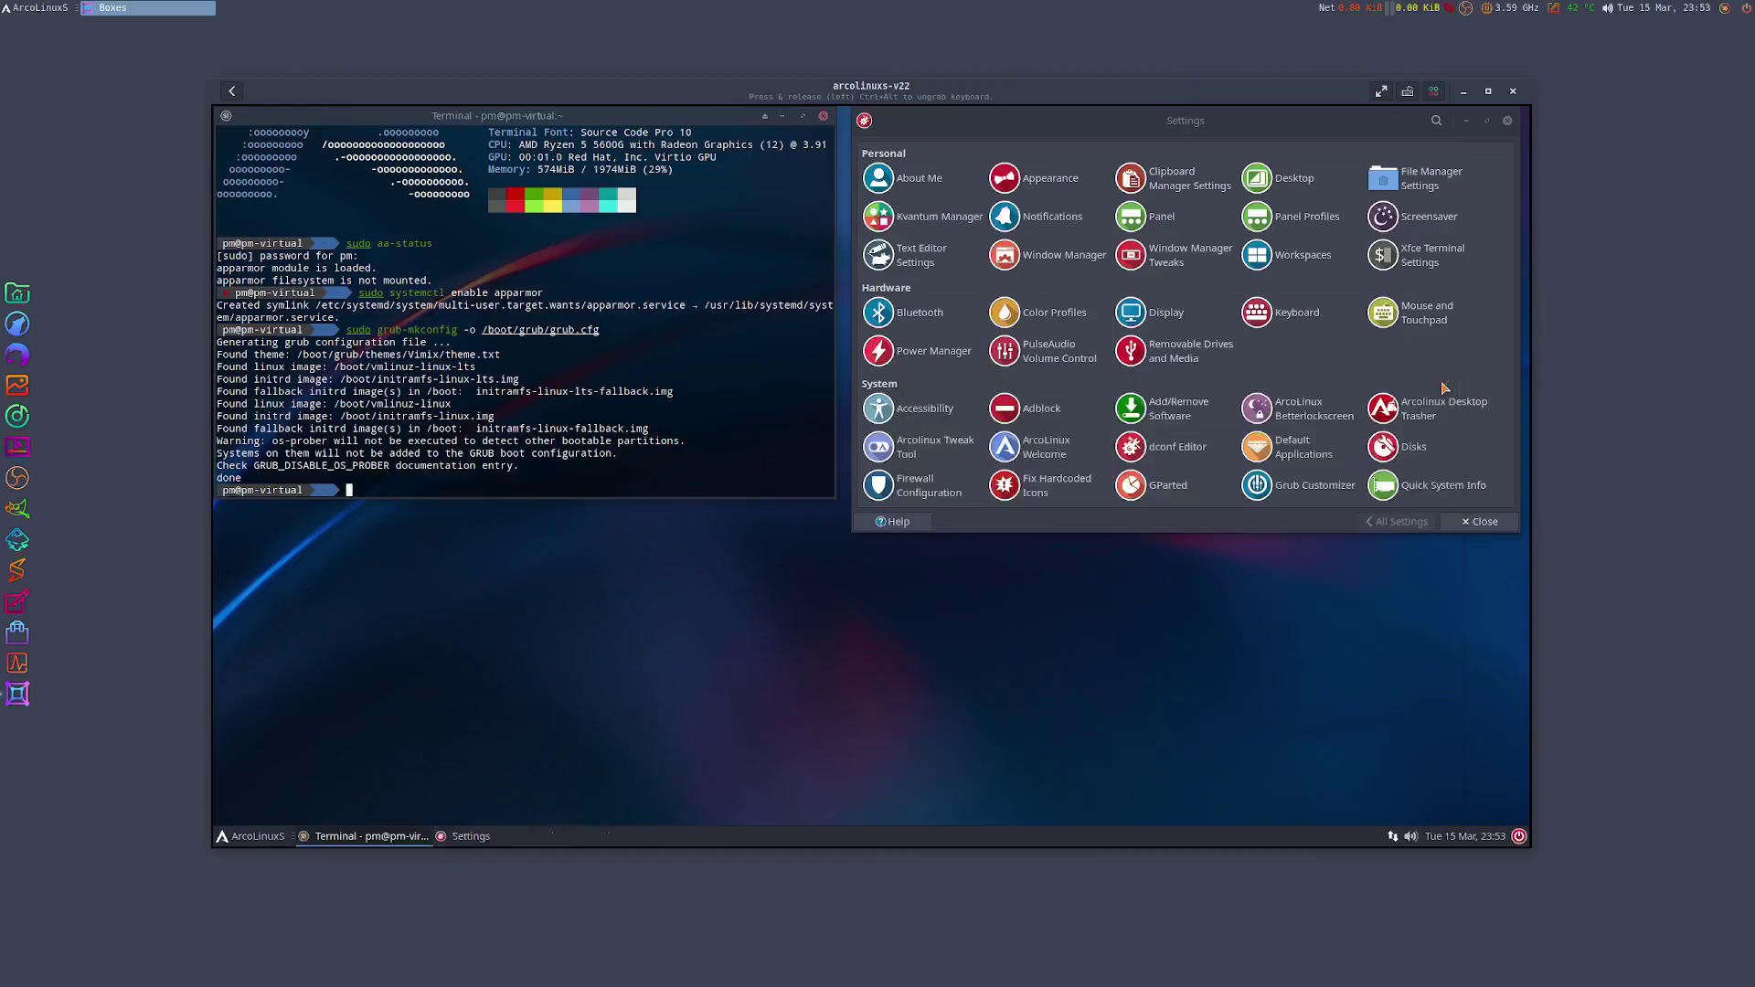
pyautogui.click(1507, 123)
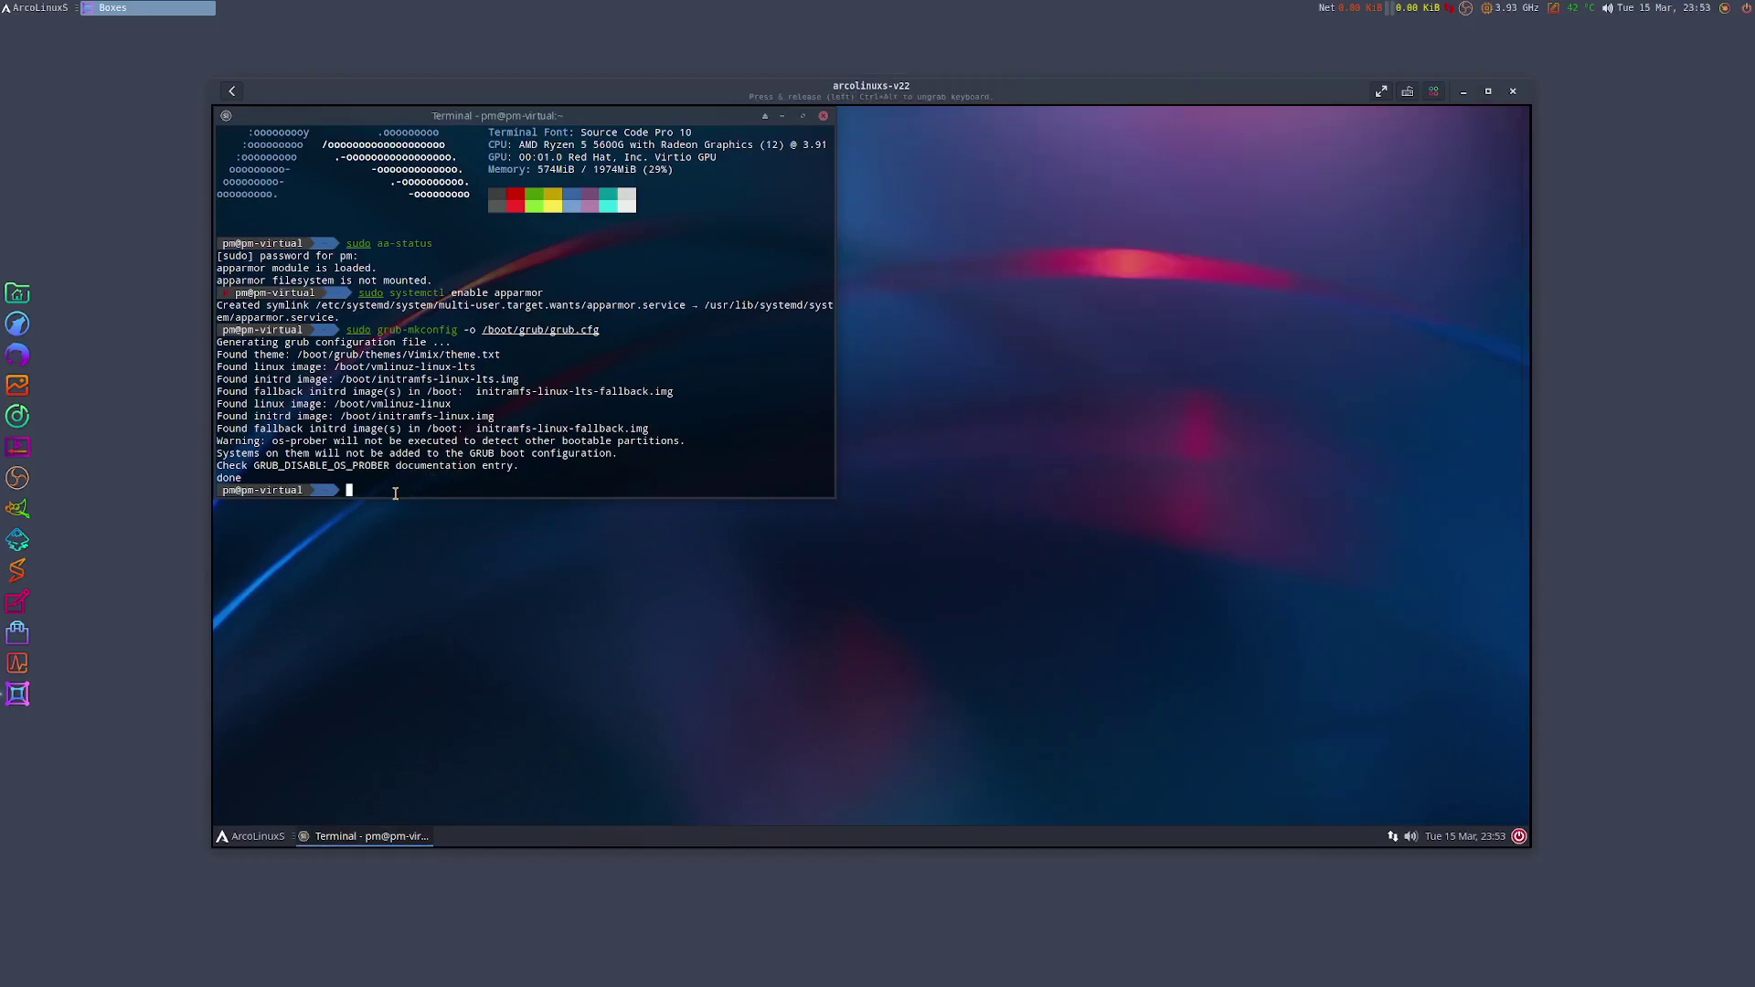
pyautogui.write('reboot')
pyautogui.press('Return')
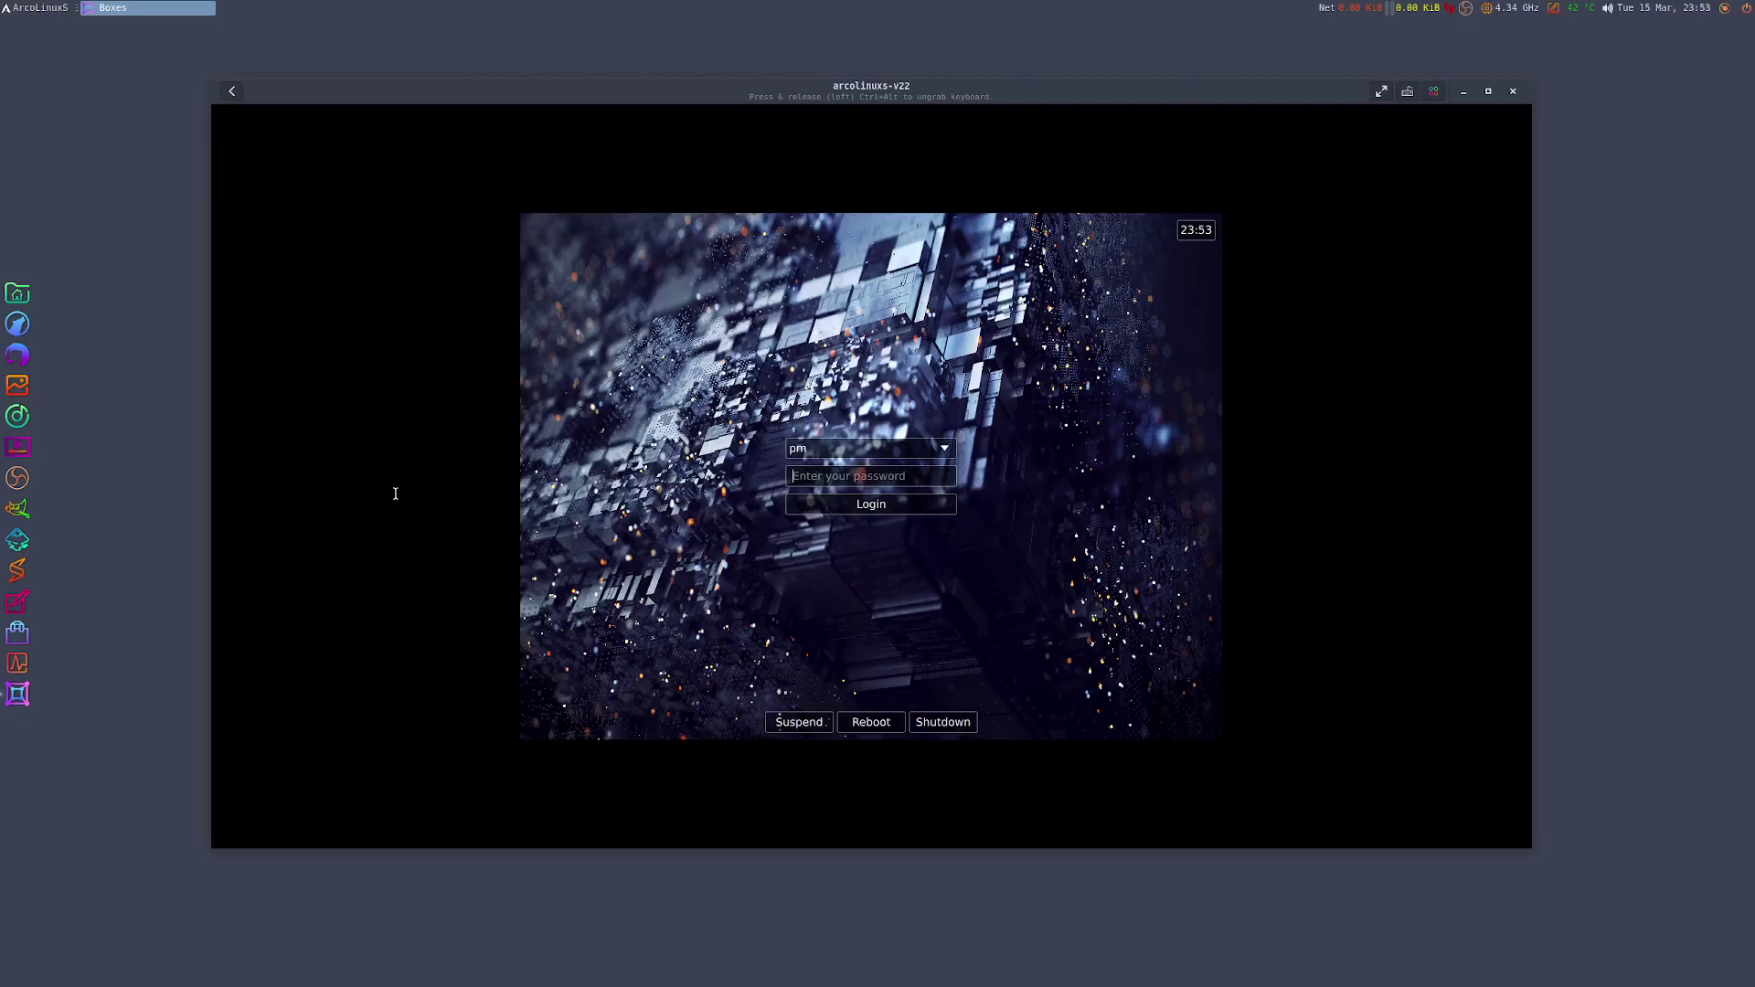
# - Log in with the account password and place a new Ctrl+Alt+Enter terminal at the top-left
pyautogui.write('****')
pyautogui.press('Return')
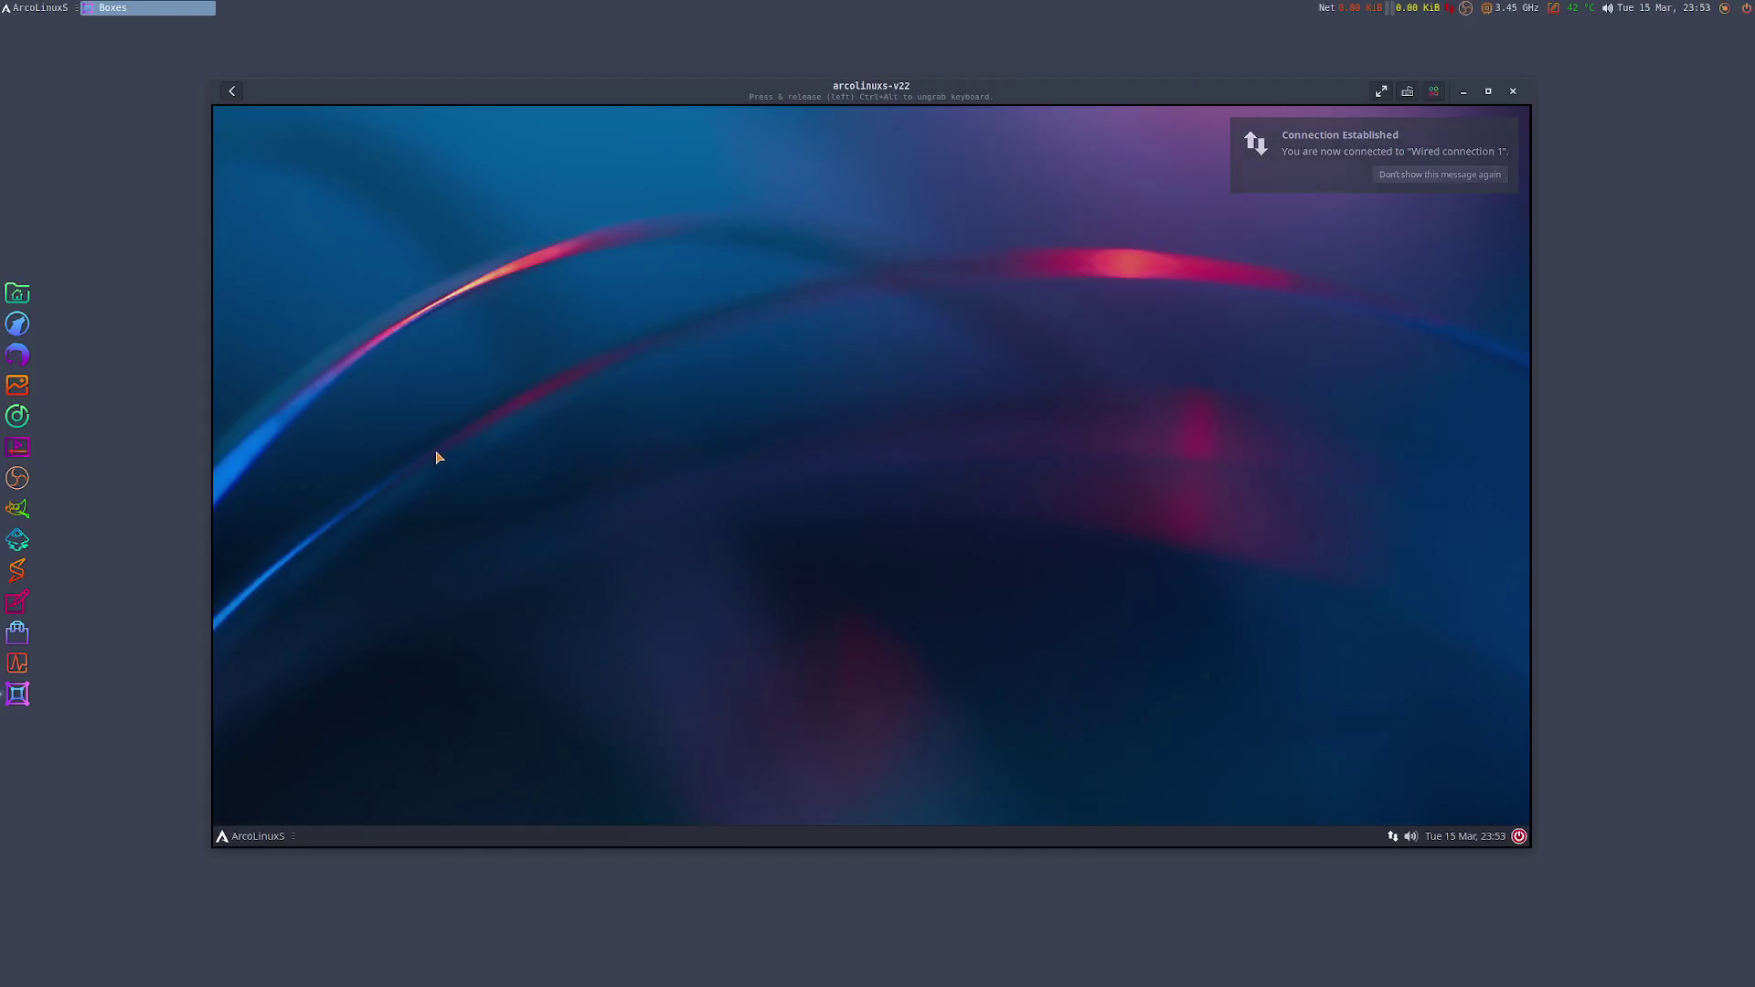
pyautogui.hotkey('ctrl', 'alt', 'Return')
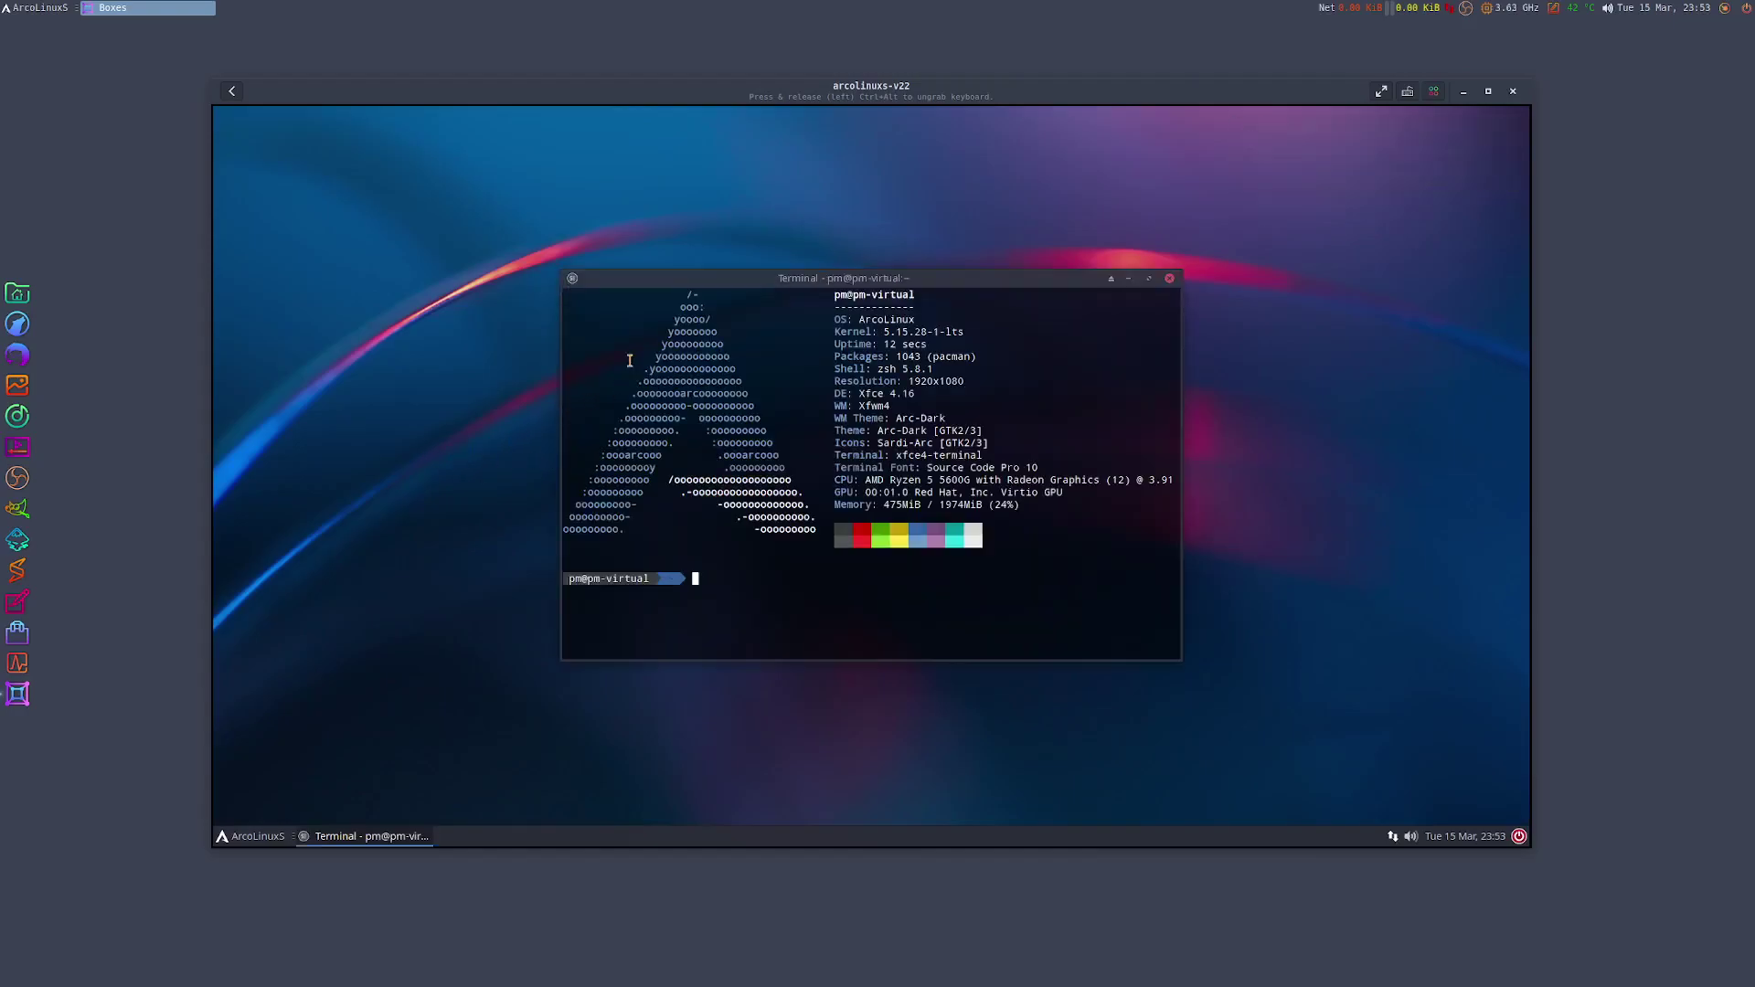
pyautogui.moveTo(645, 284); pyautogui.dragTo(302, 117)
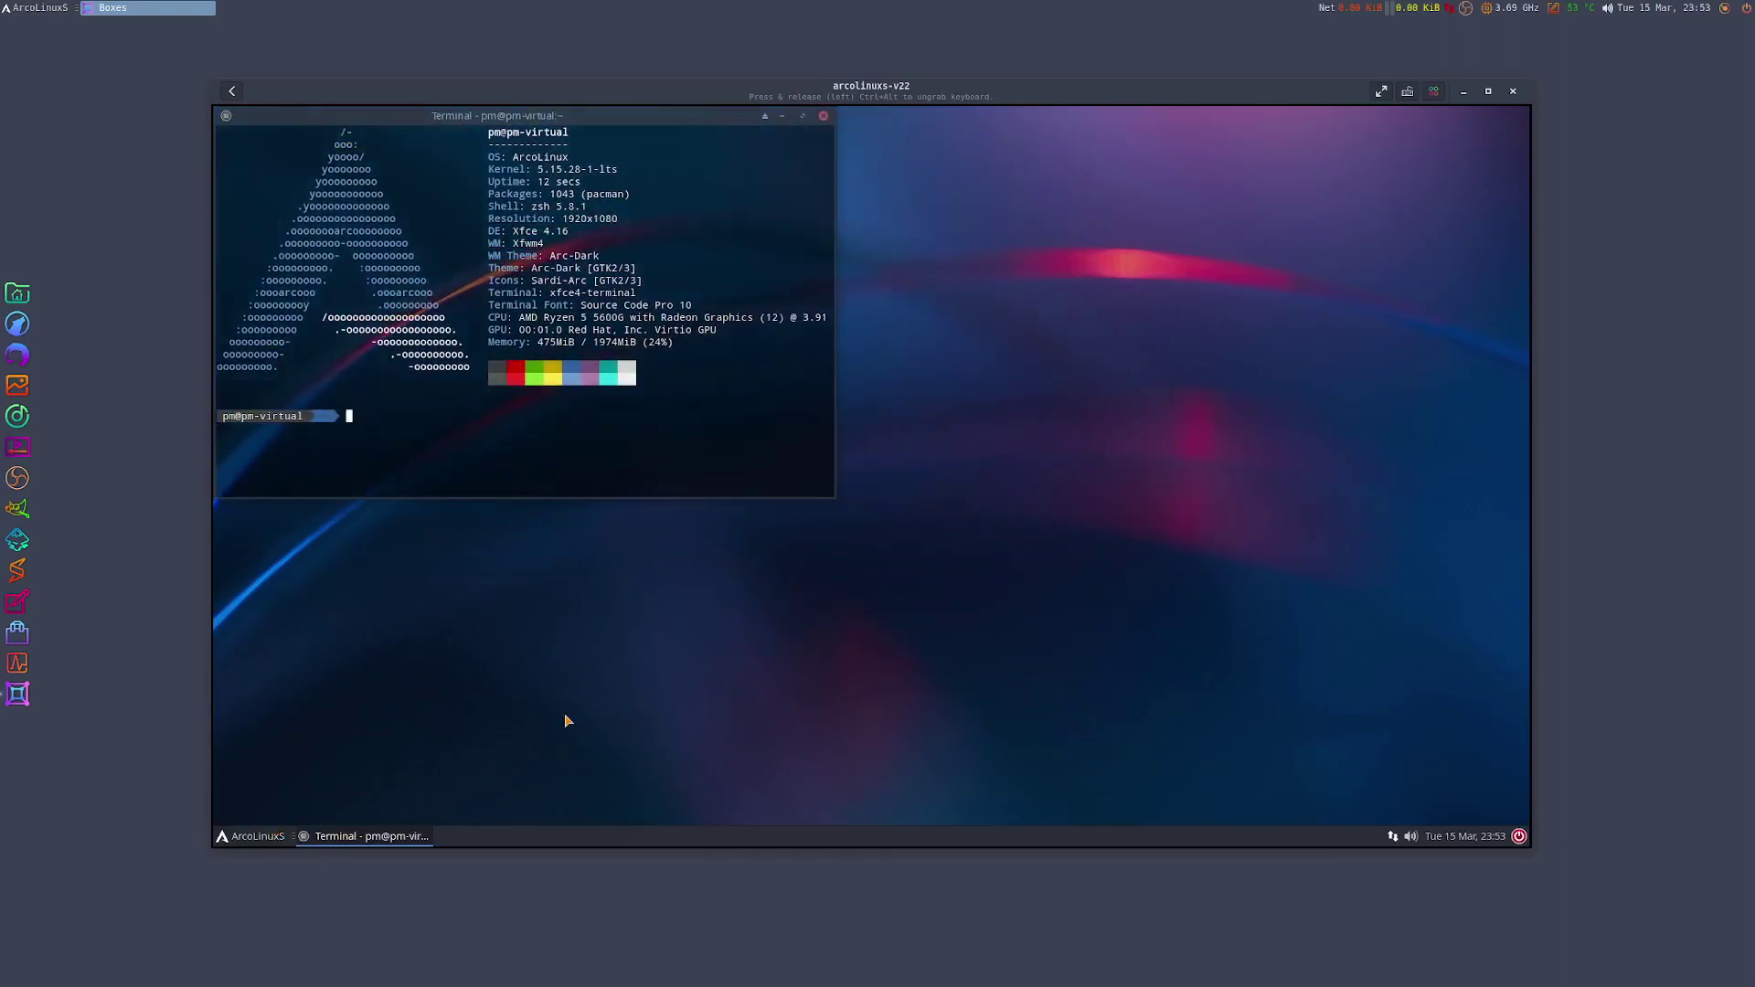
# - Open 'How to do' from Documents via Thunar in Sublime Text, then place it beside the terminal
pyautogui.click(622, 667)
pyautogui.press('super+shift+Return')
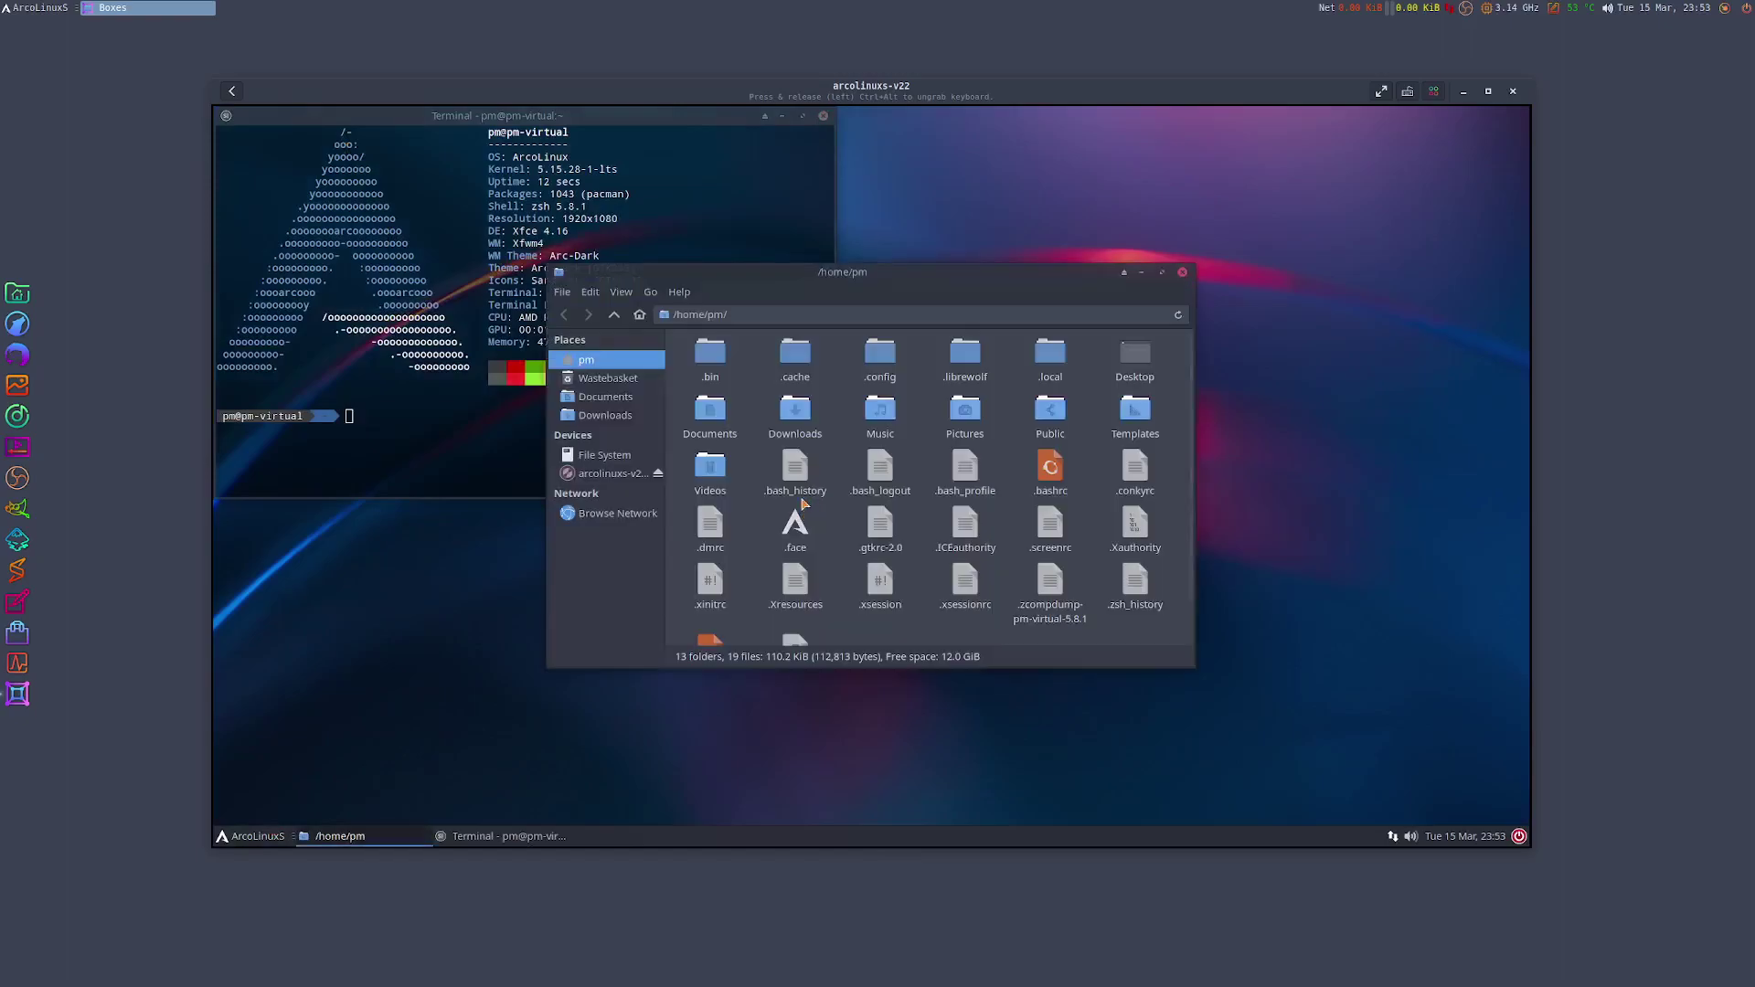
pyautogui.click(650, 403)
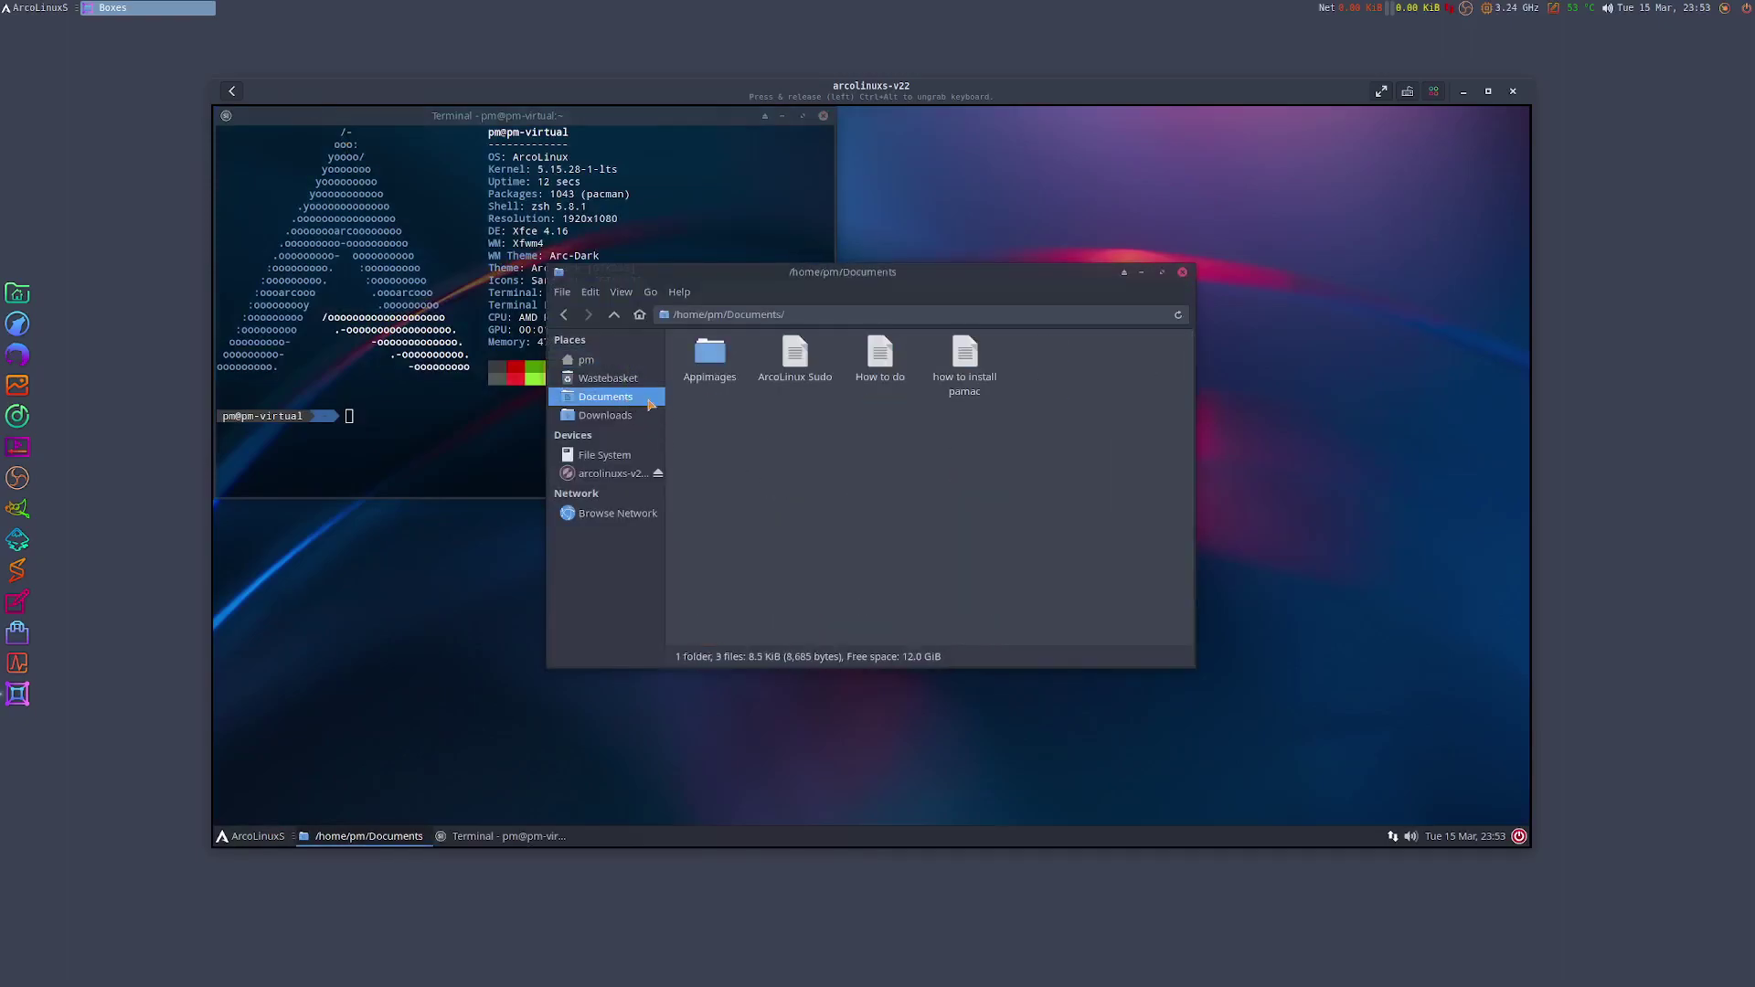
pyautogui.doubleClick(879, 354)
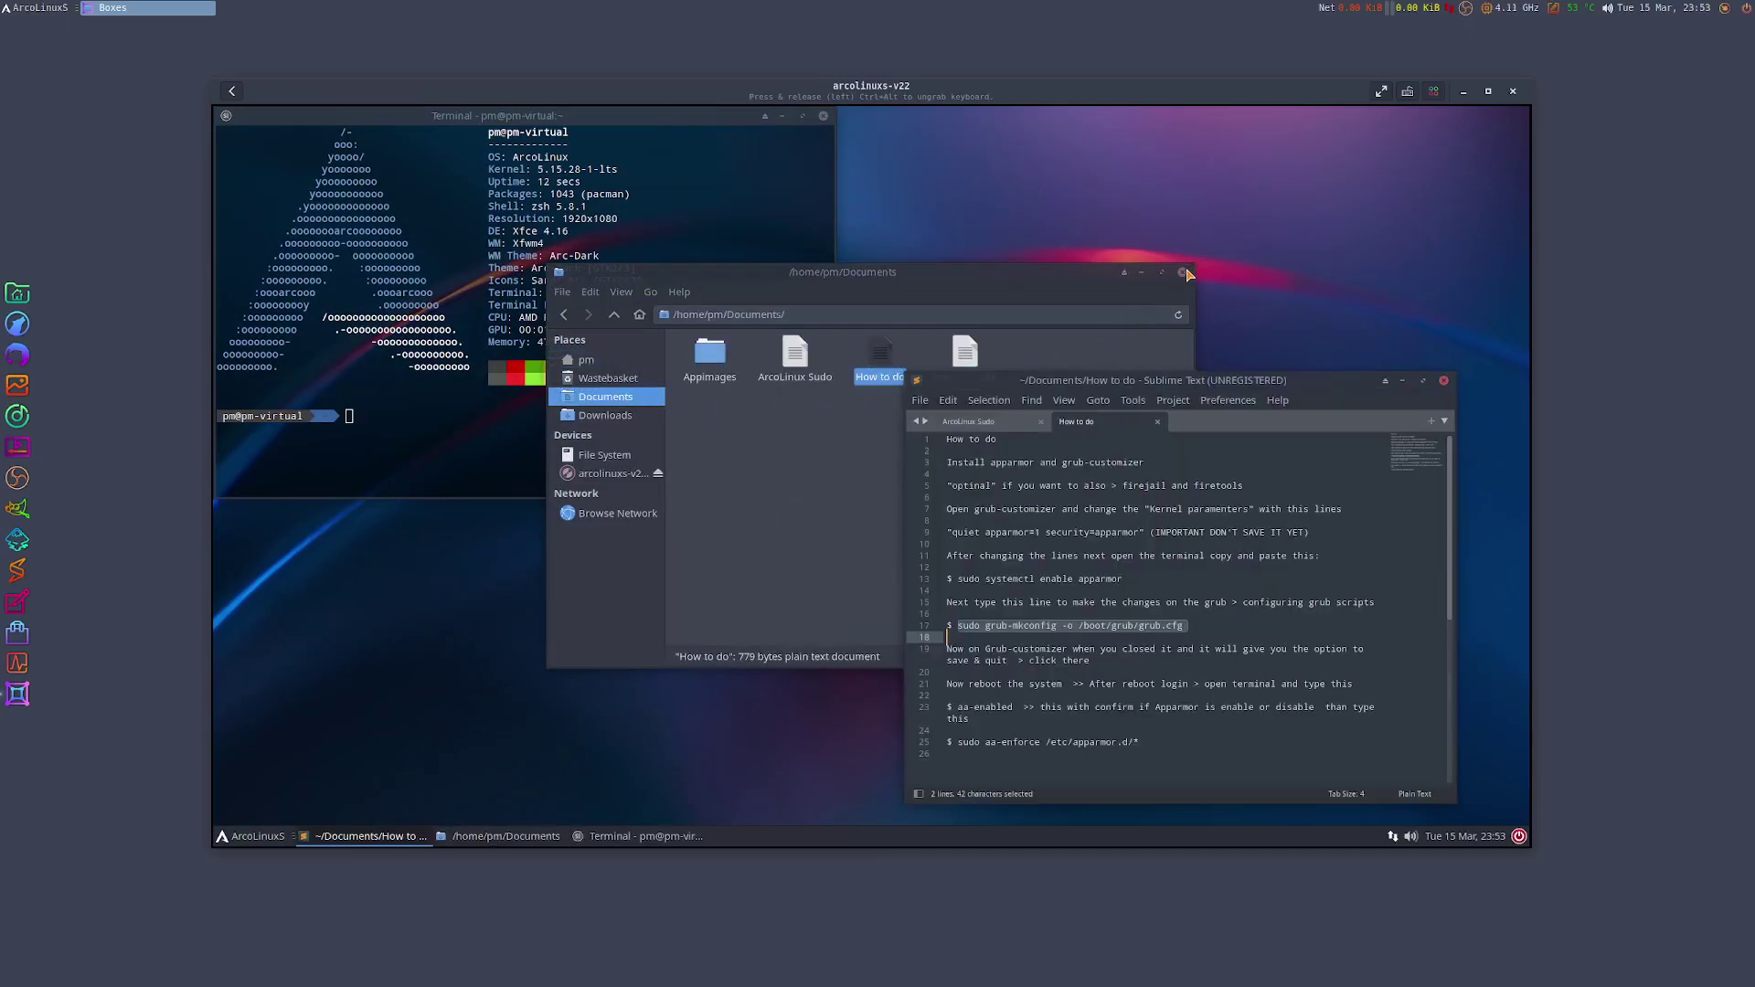
pyautogui.click(1182, 273)
pyautogui.moveTo(1254, 384); pyautogui.dragTo(1287, 101)
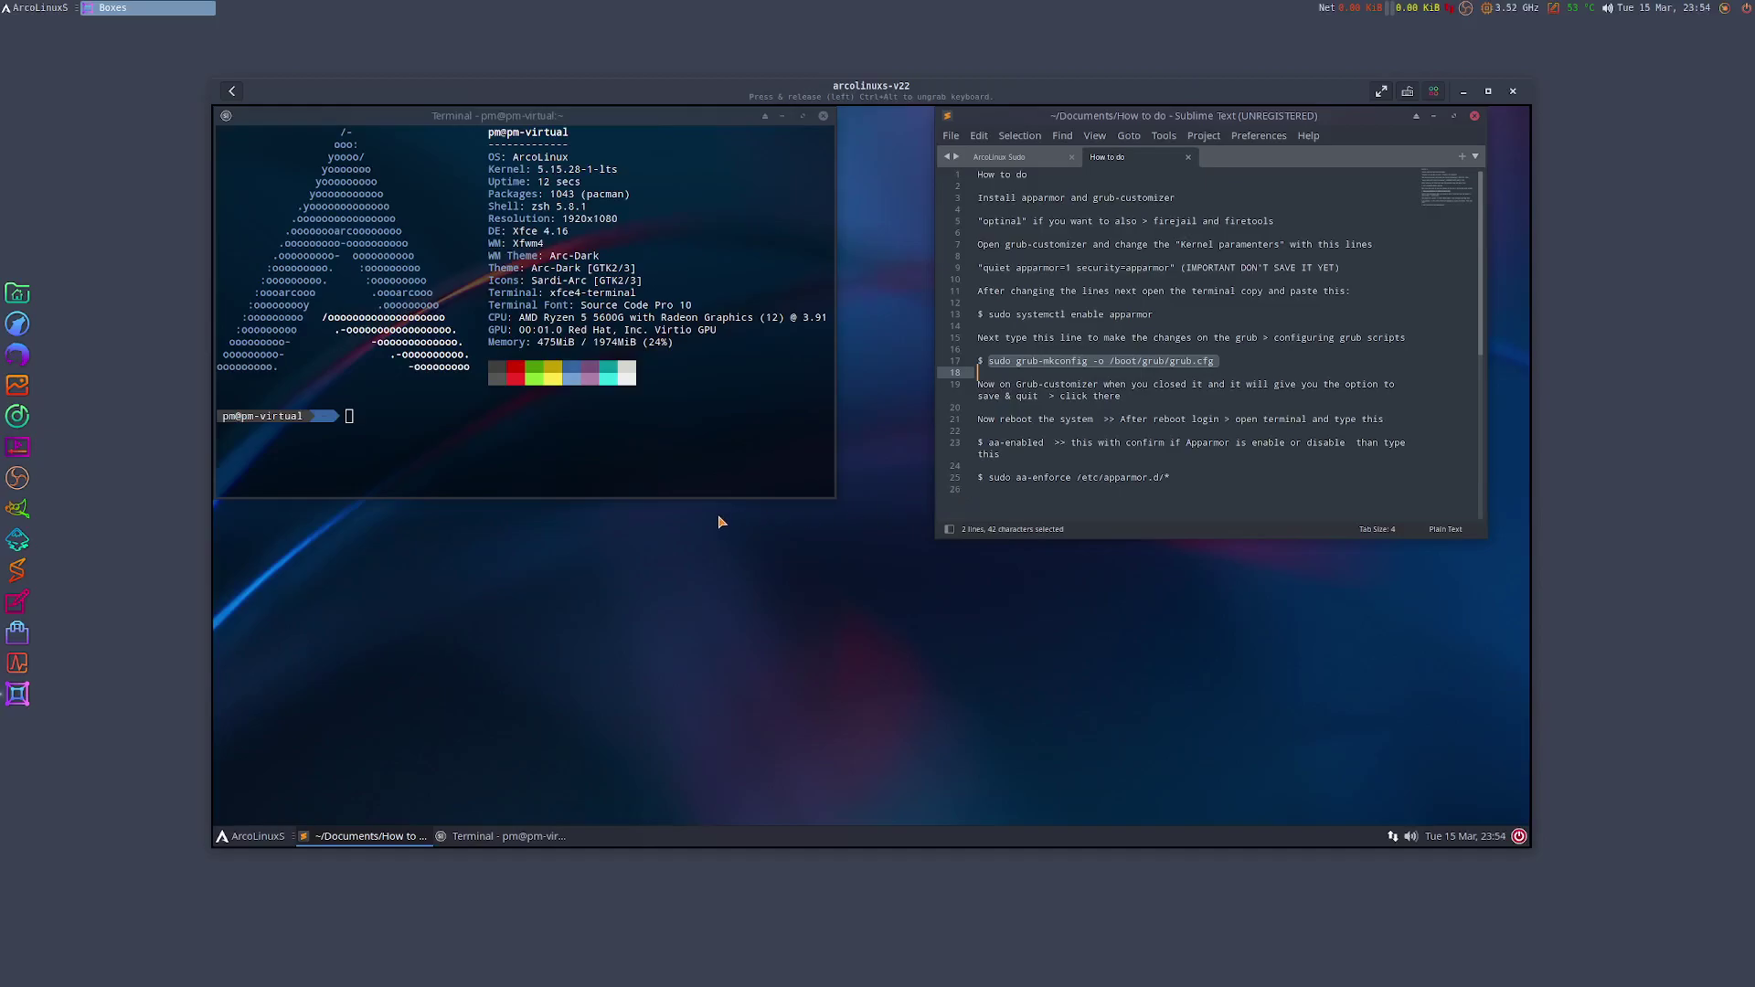
# - Run snapd and flatpak in the terminal; both return 'command not found'
pyautogui.click(352, 416)
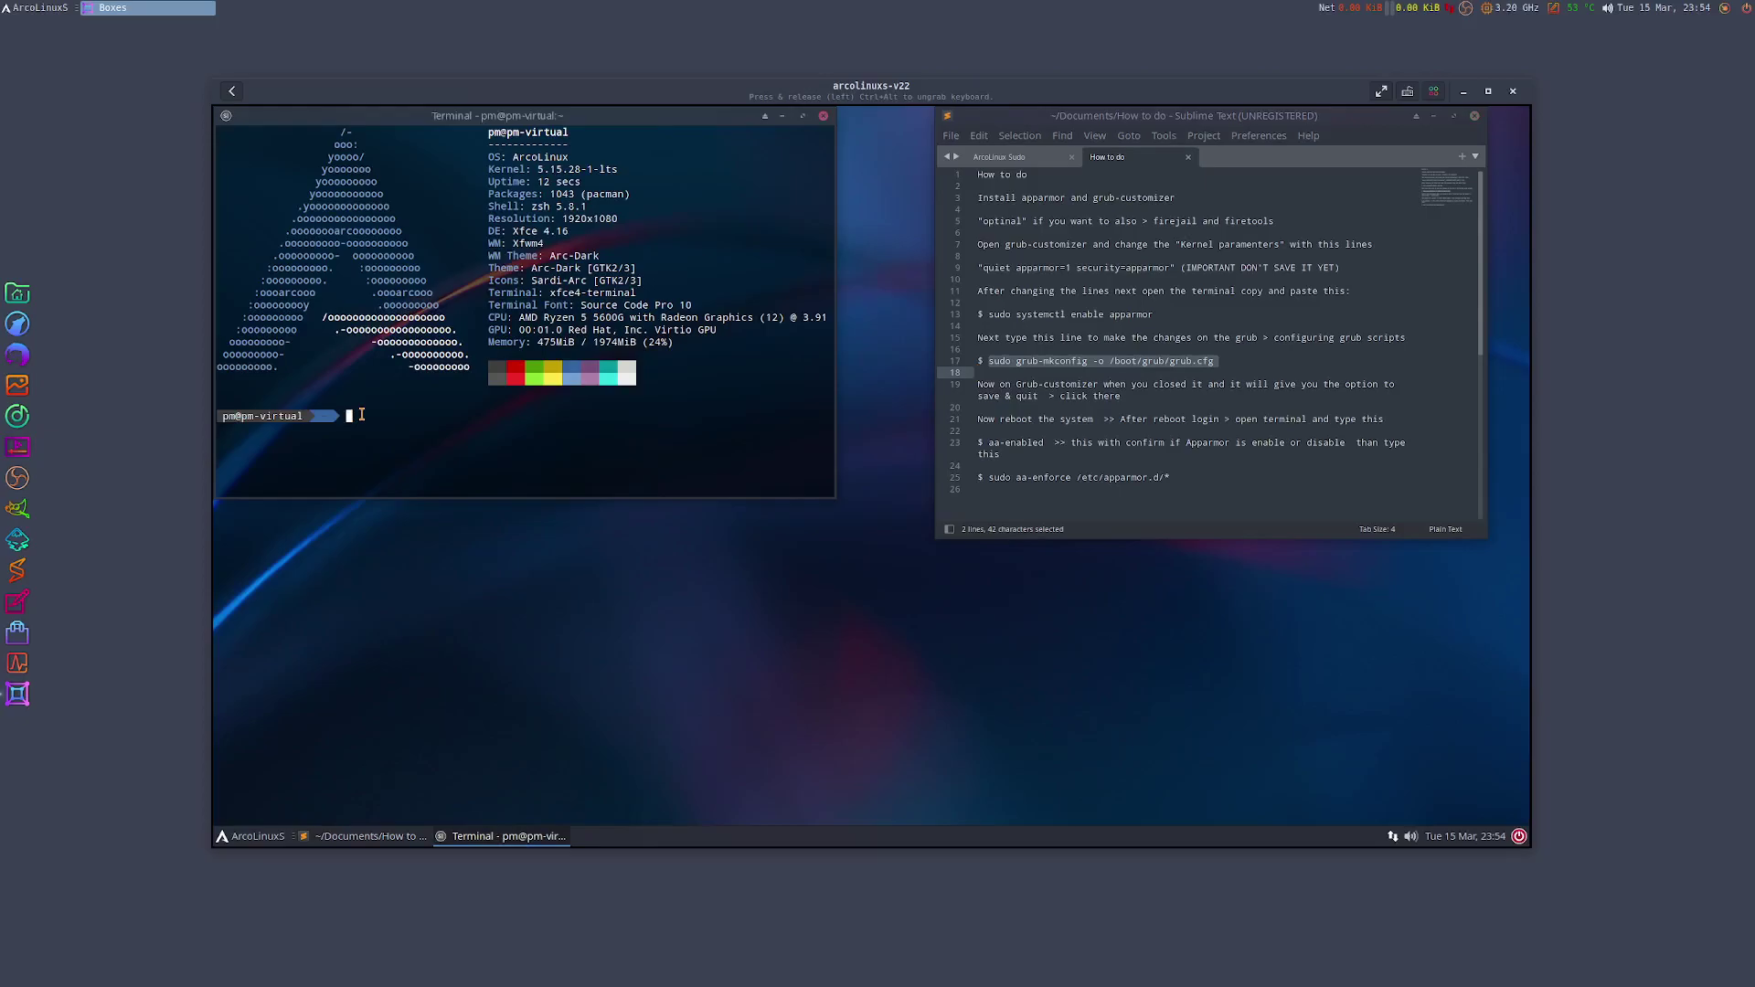
pyautogui.write('sudo')
pyautogui.press('Return')
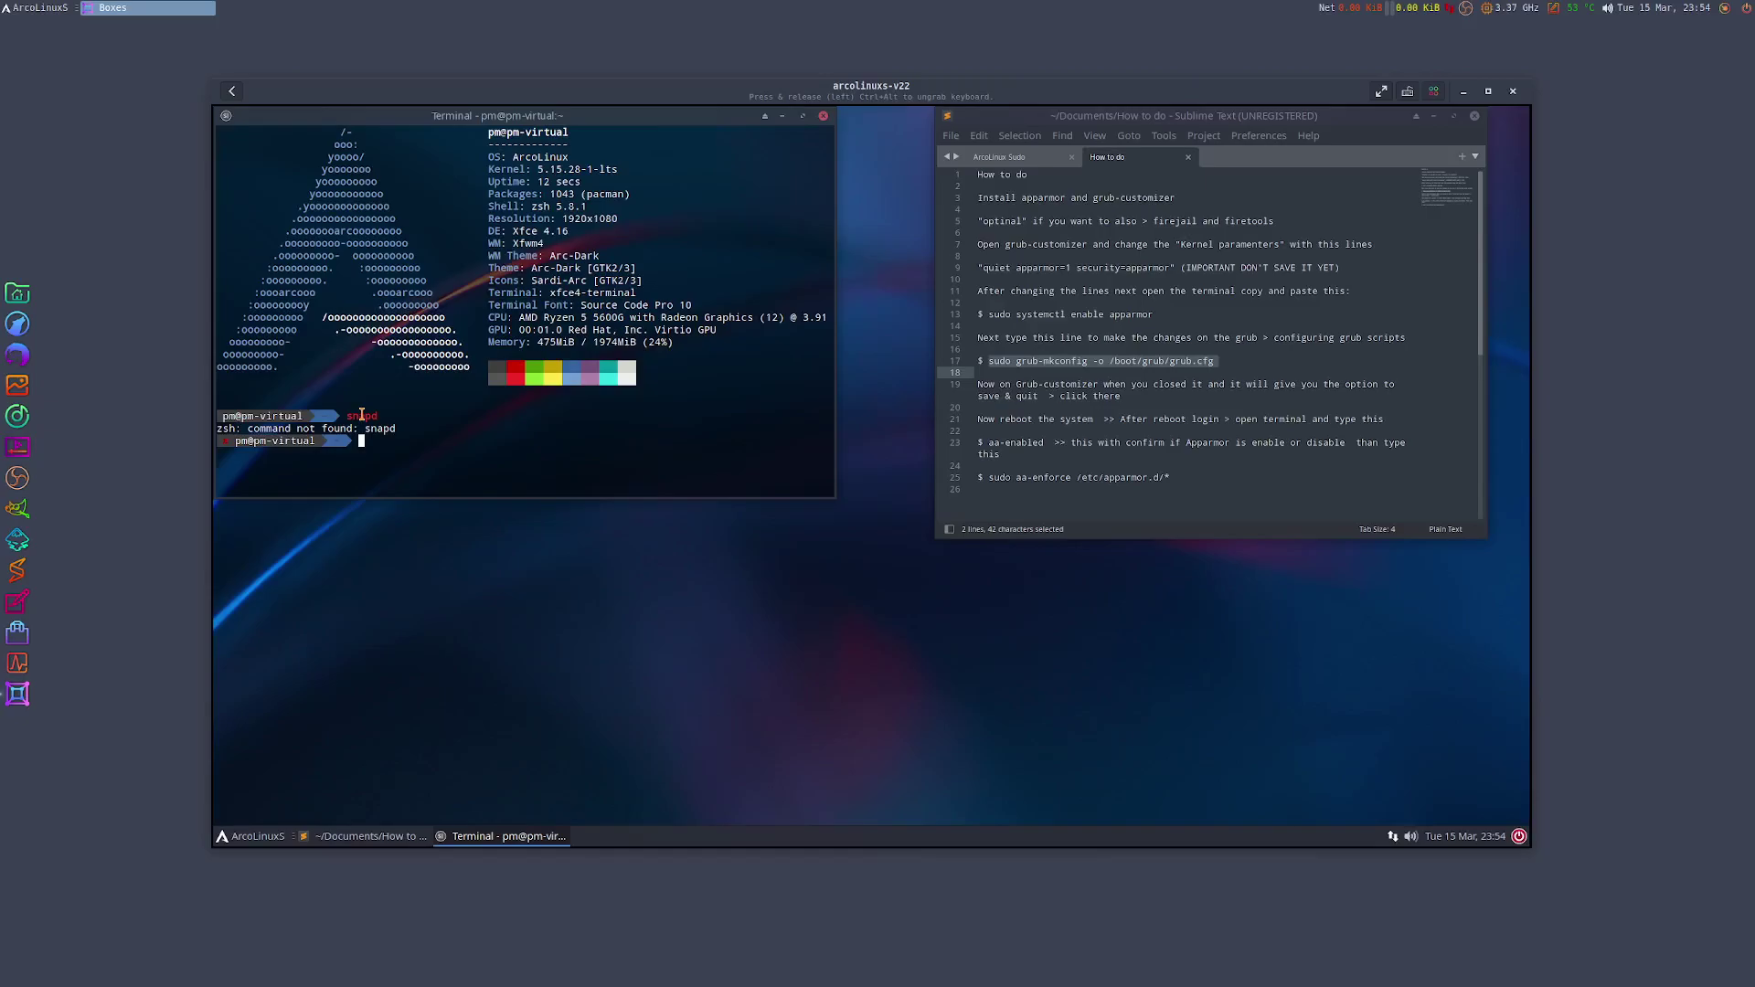
pyautogui.write('s')
pyautogui.write('latpak')
pyautogui.press('Return')
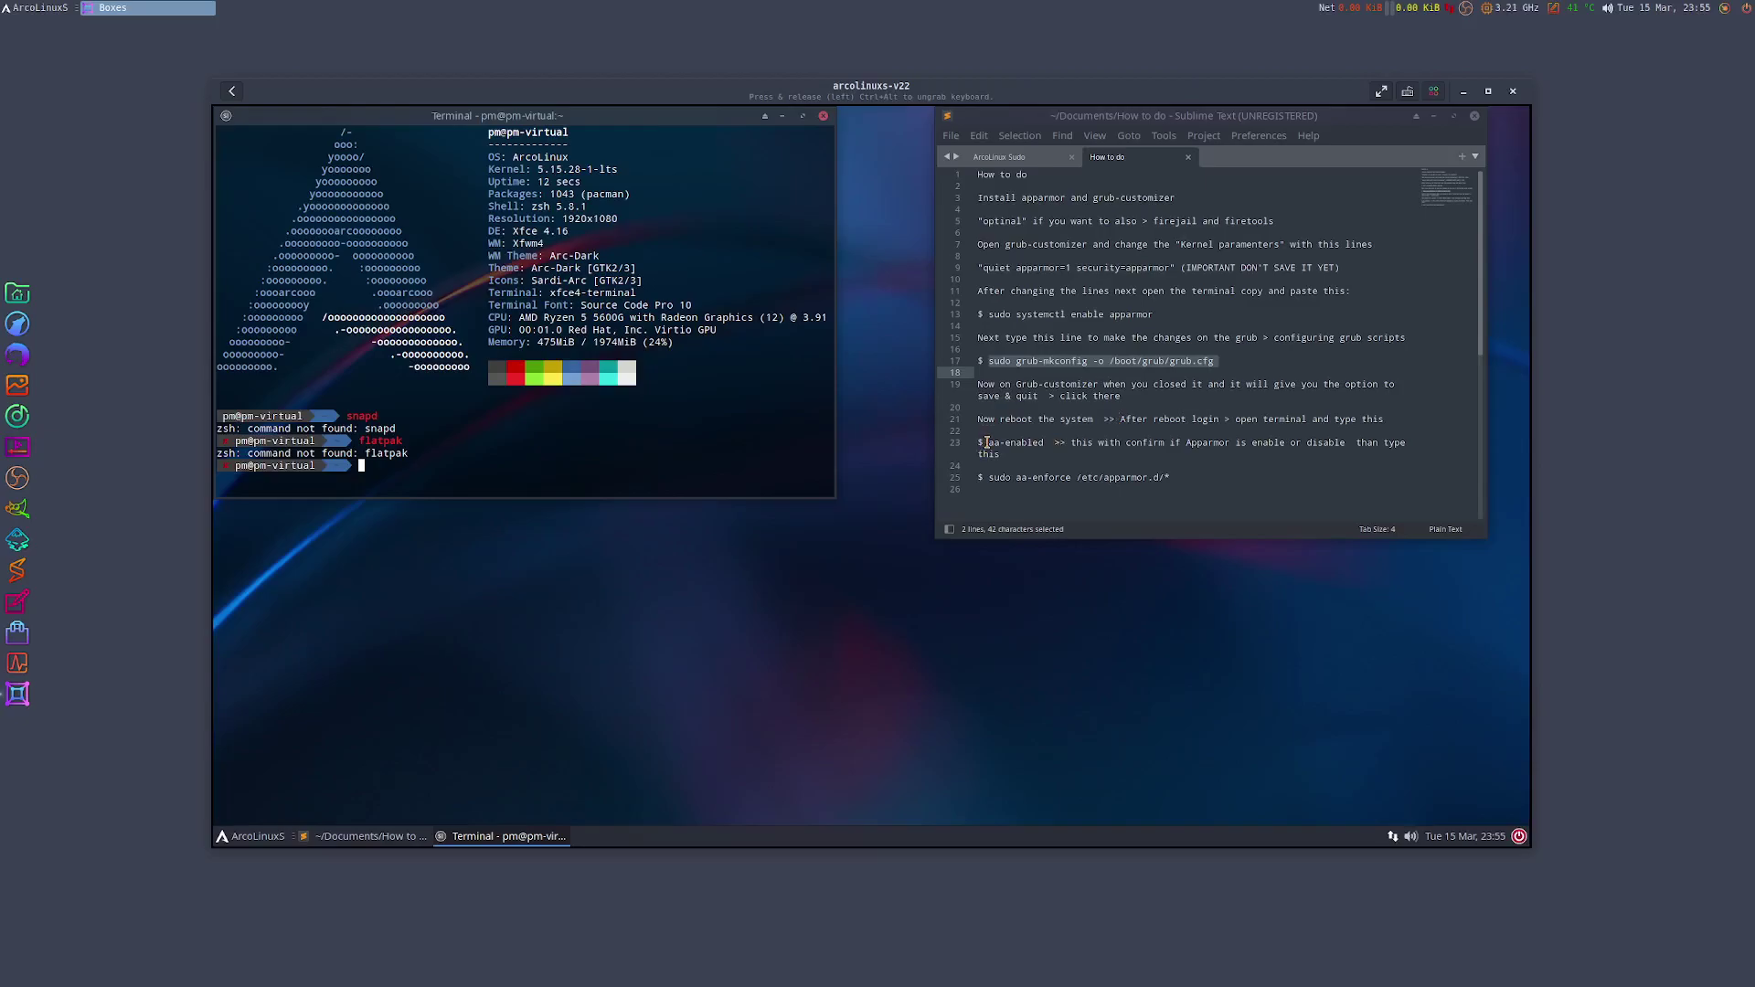
# - Copy aa-enabled from the notes, run it in the terminal, and select the 'Yes' result
pyautogui.moveTo(987, 443); pyautogui.dragTo(1044, 442)
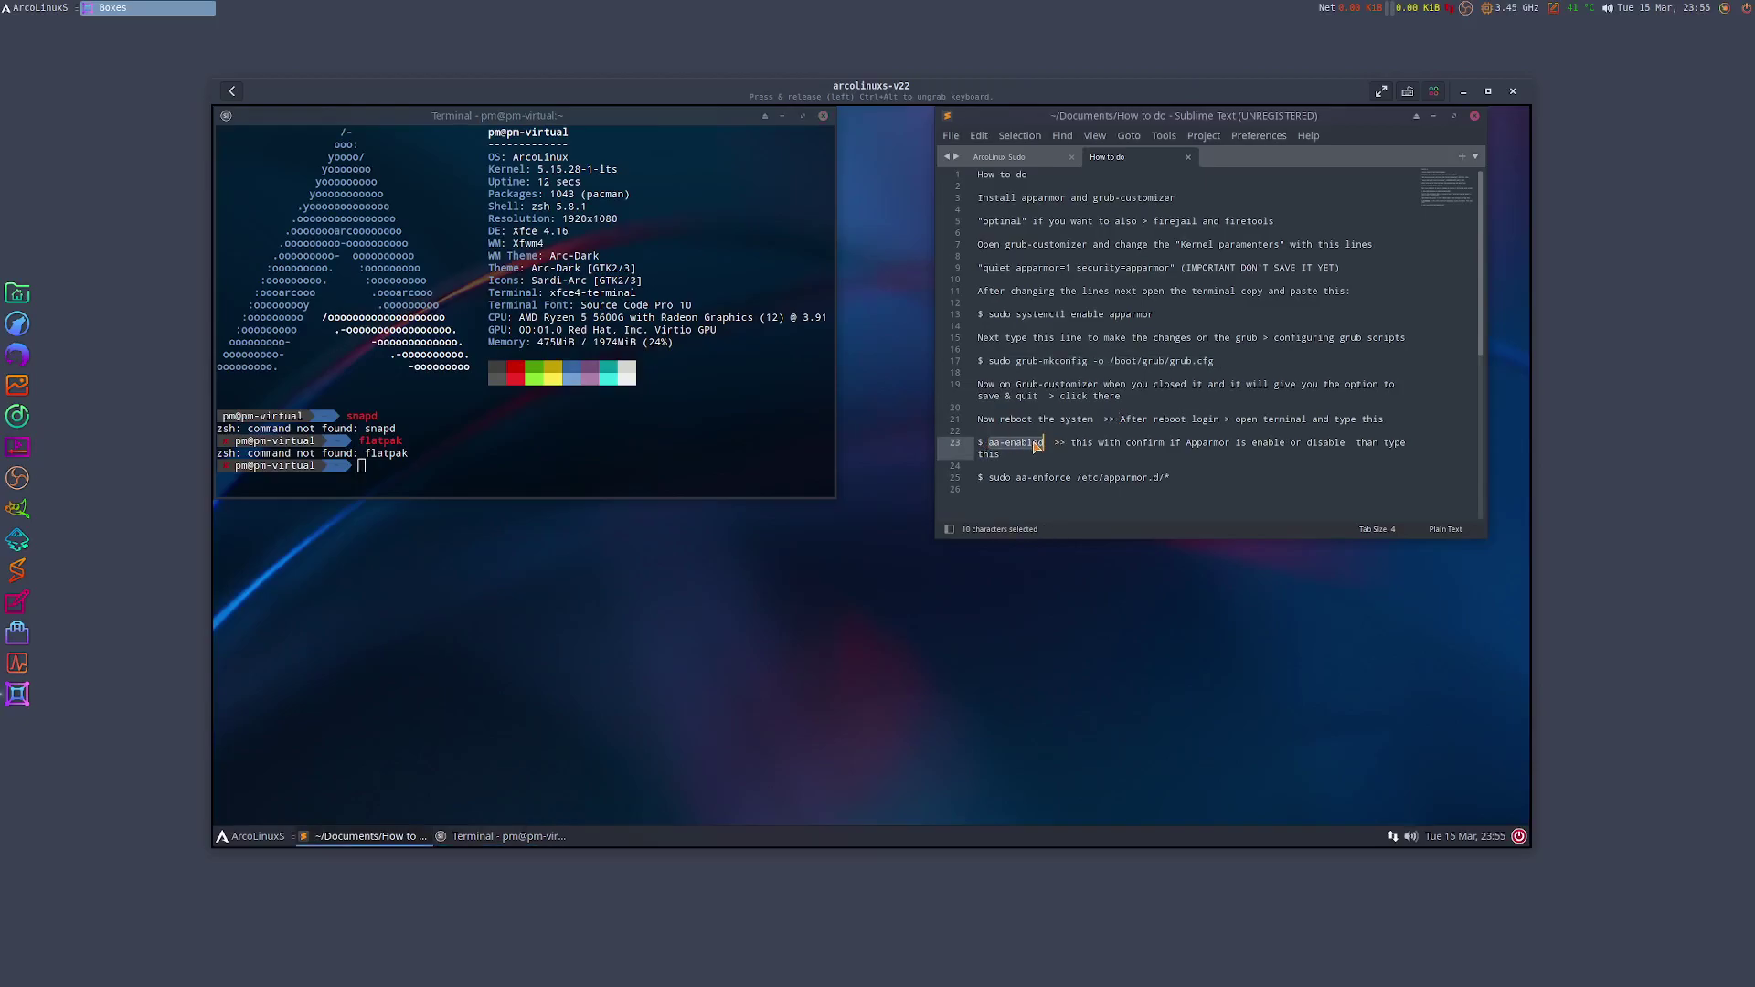
pyautogui.rightClick(1035, 449)
pyautogui.click(1069, 505)
pyautogui.click(362, 467)
pyautogui.rightClick(363, 468)
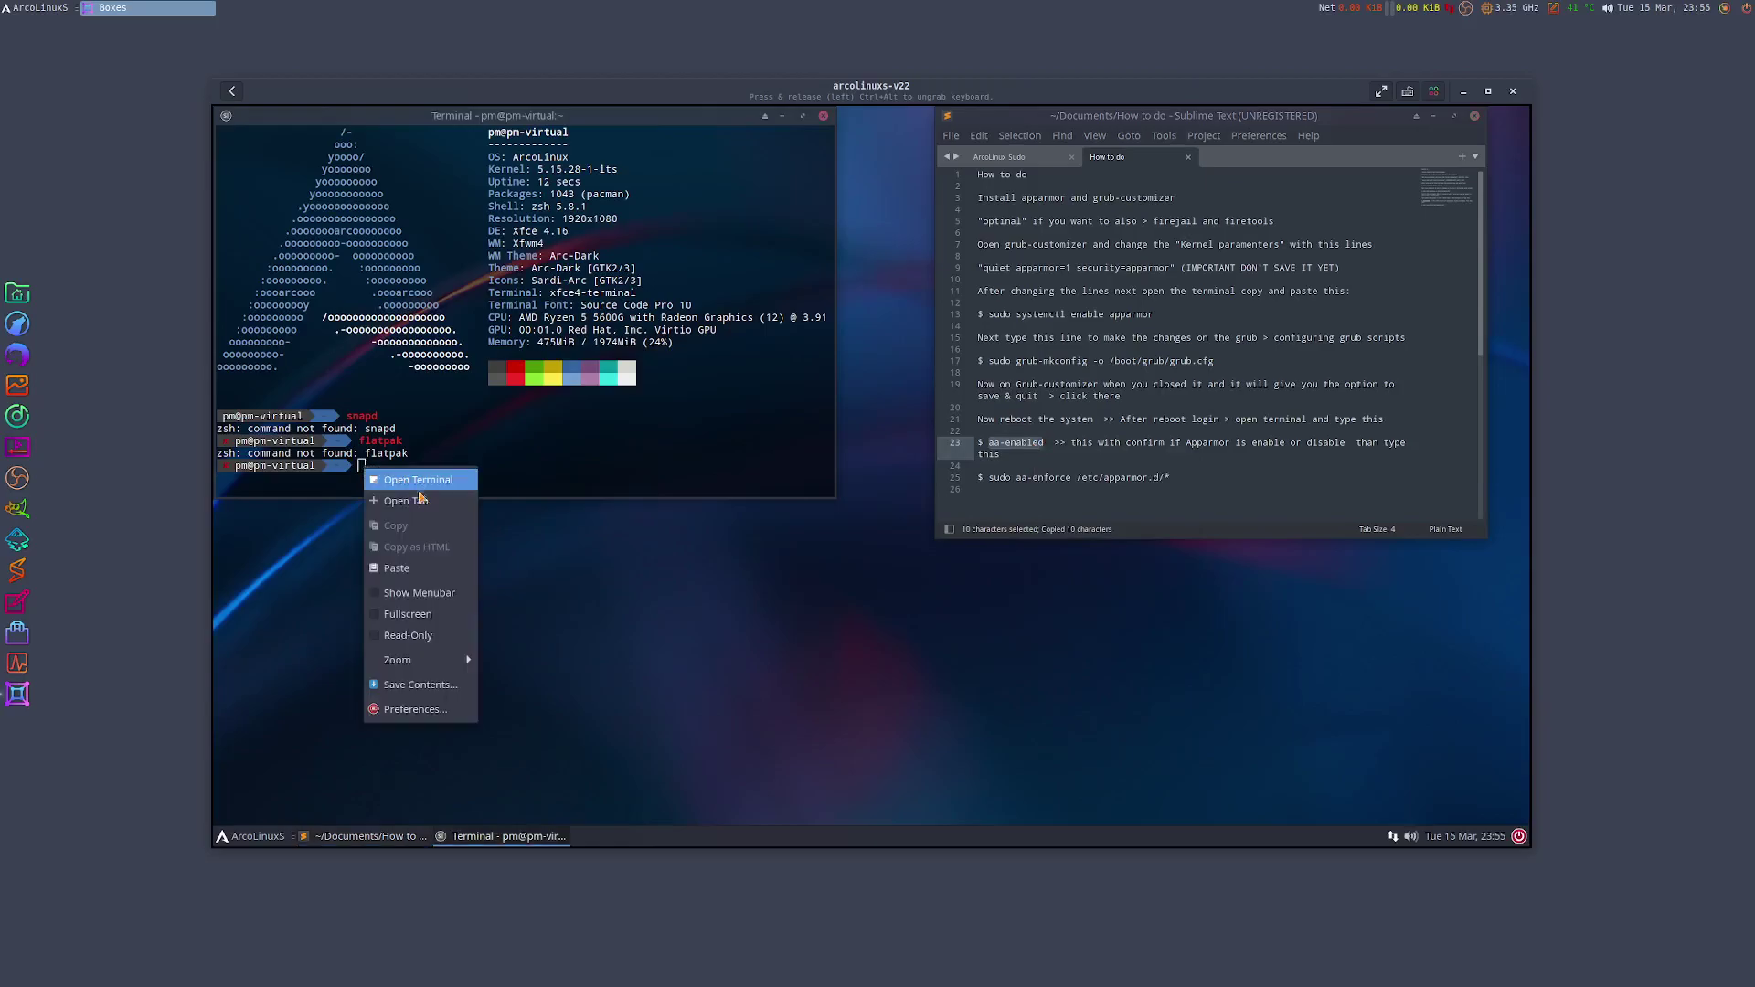
pyautogui.click(420, 568)
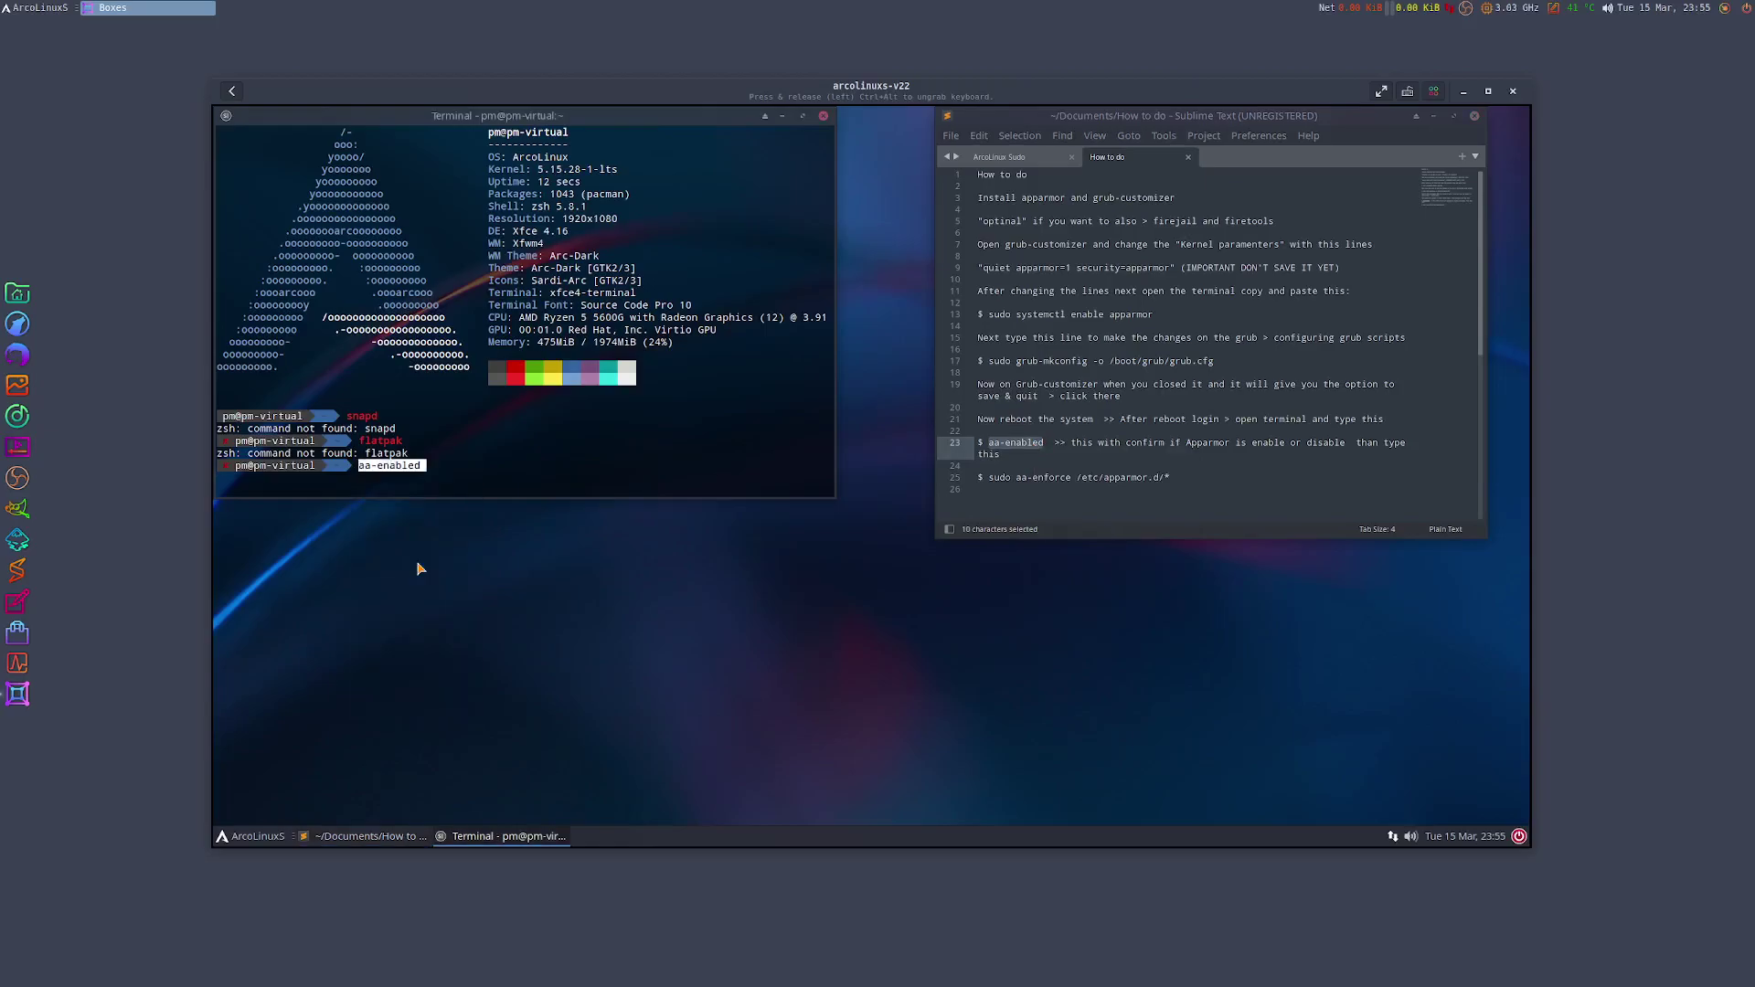
pyautogui.press('Return')
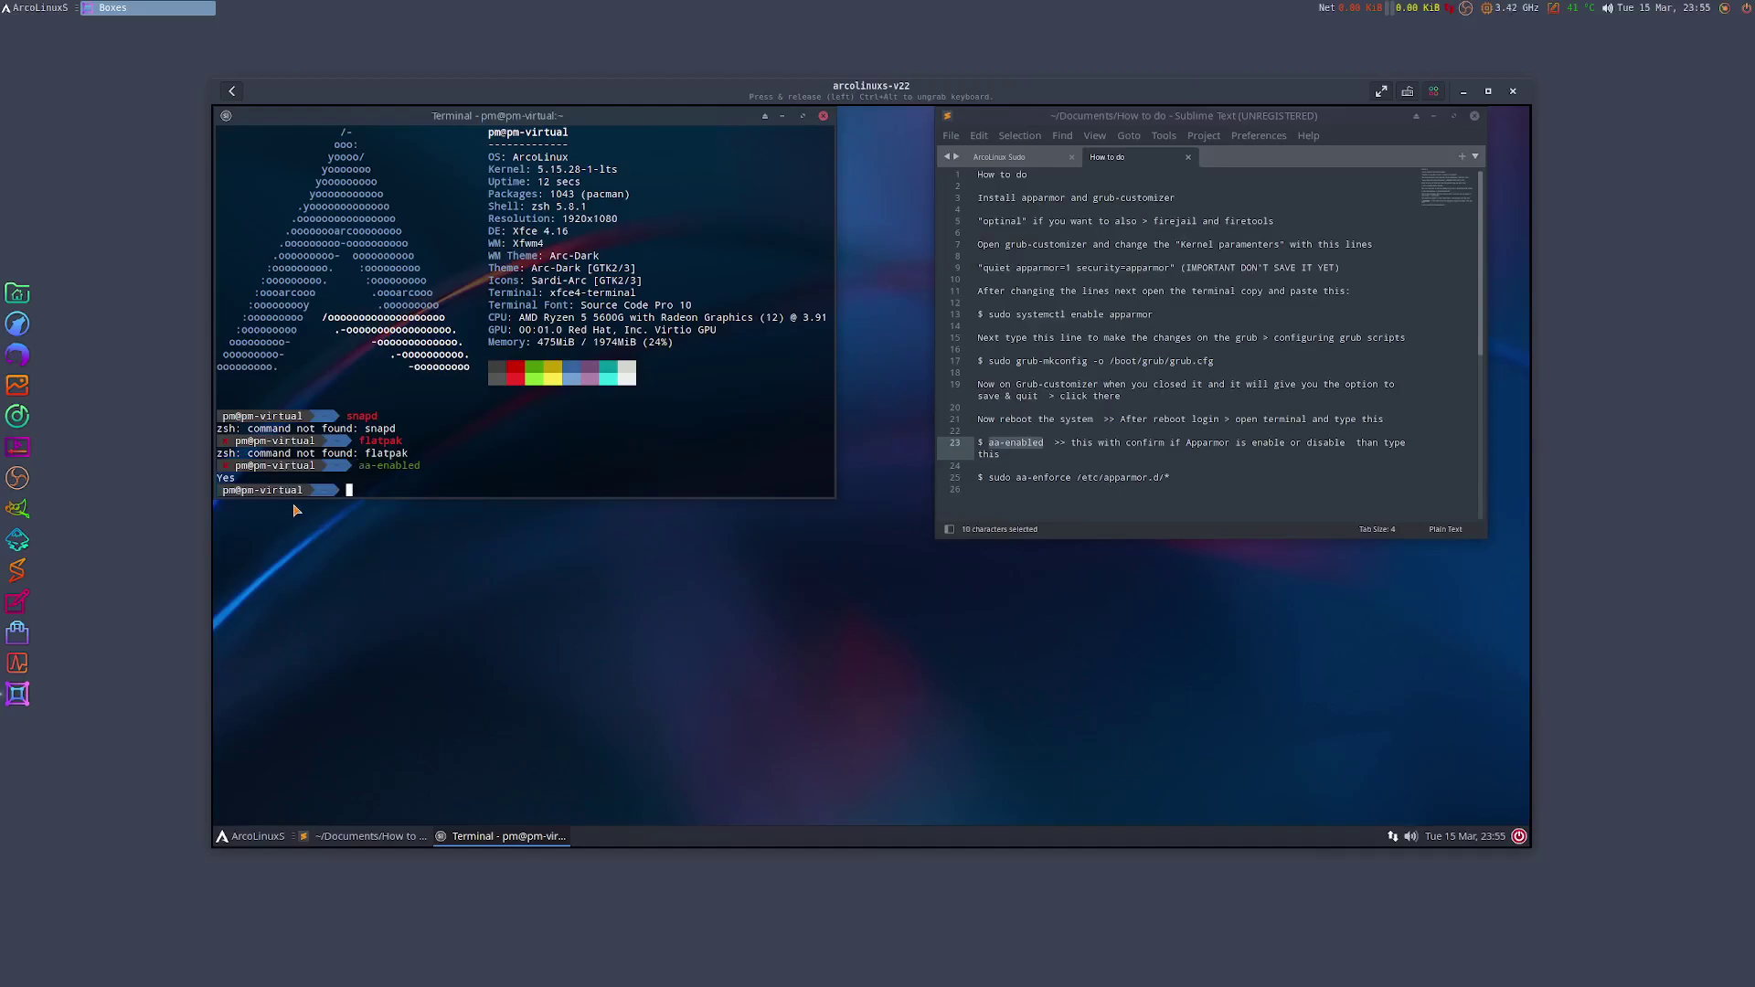
pyautogui.tripleClick(234, 477)
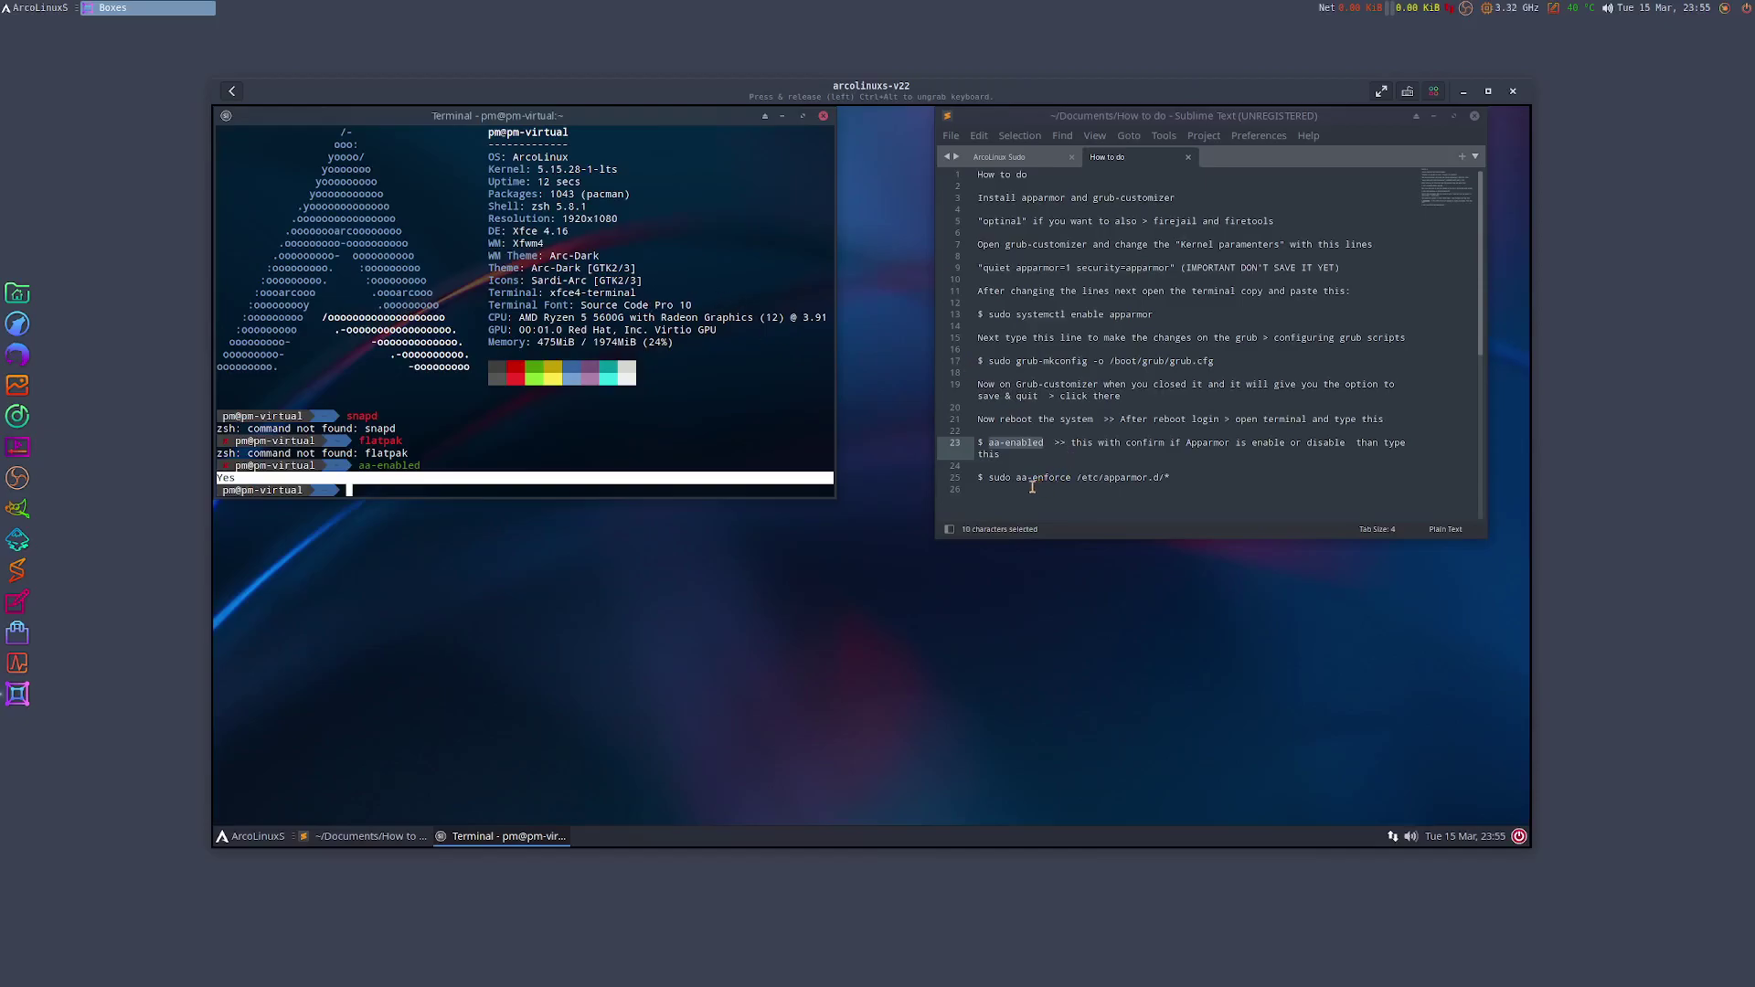
# - Run sudo aa-status and review the report showing 50 profiles loaded, all in enforce mode
pyautogui.moveTo(989, 478); pyautogui.dragTo(1053, 477)
pyautogui.moveTo(1109, 477); pyautogui.dragTo(1121, 477)
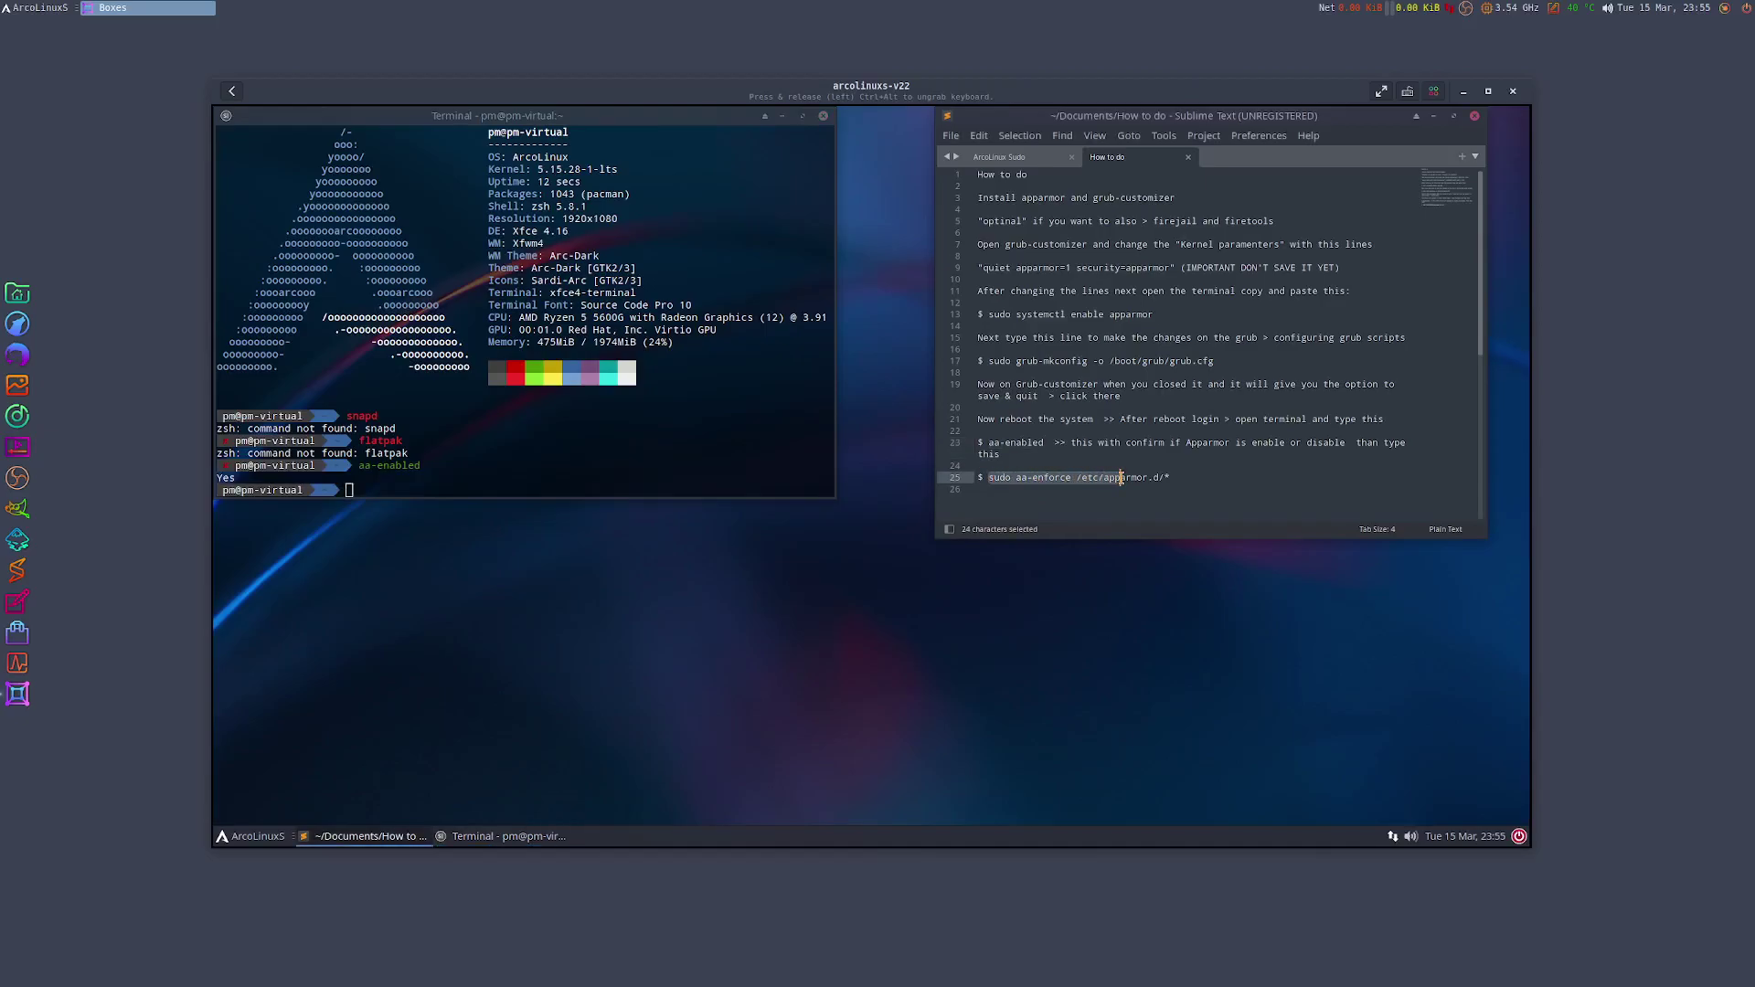
pyautogui.click(362, 490)
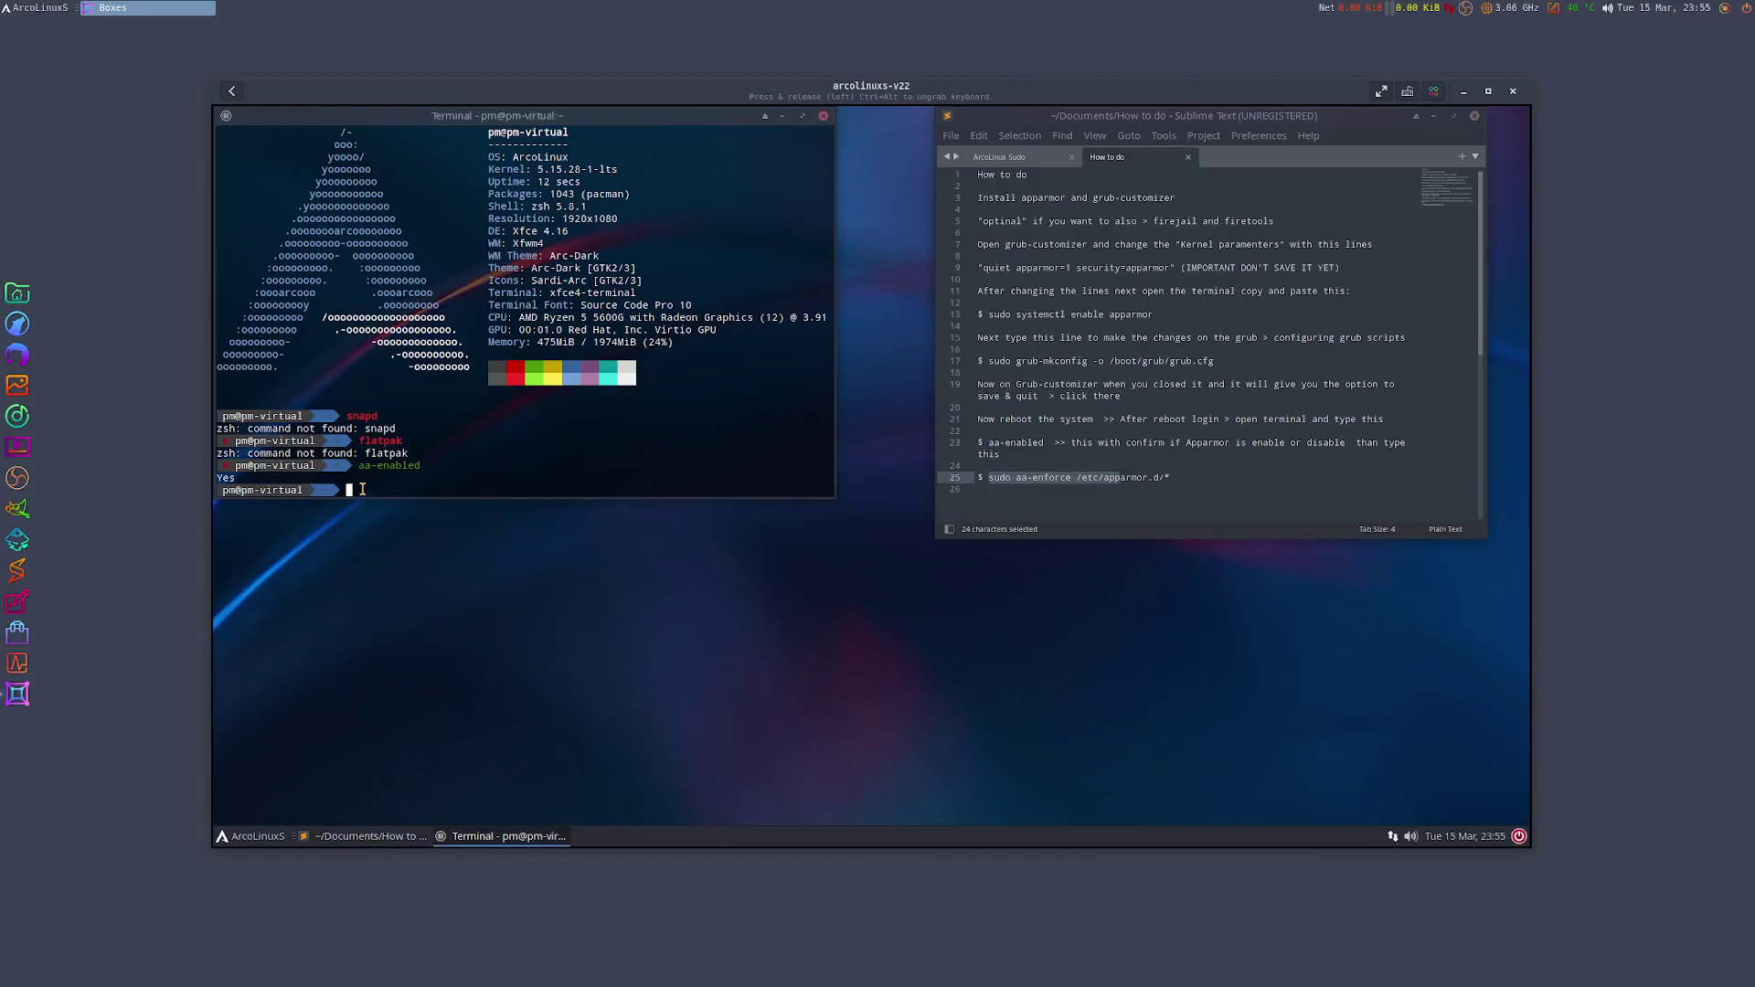
pyautogui.write('sudo aa-status')
pyautogui.press('Return')
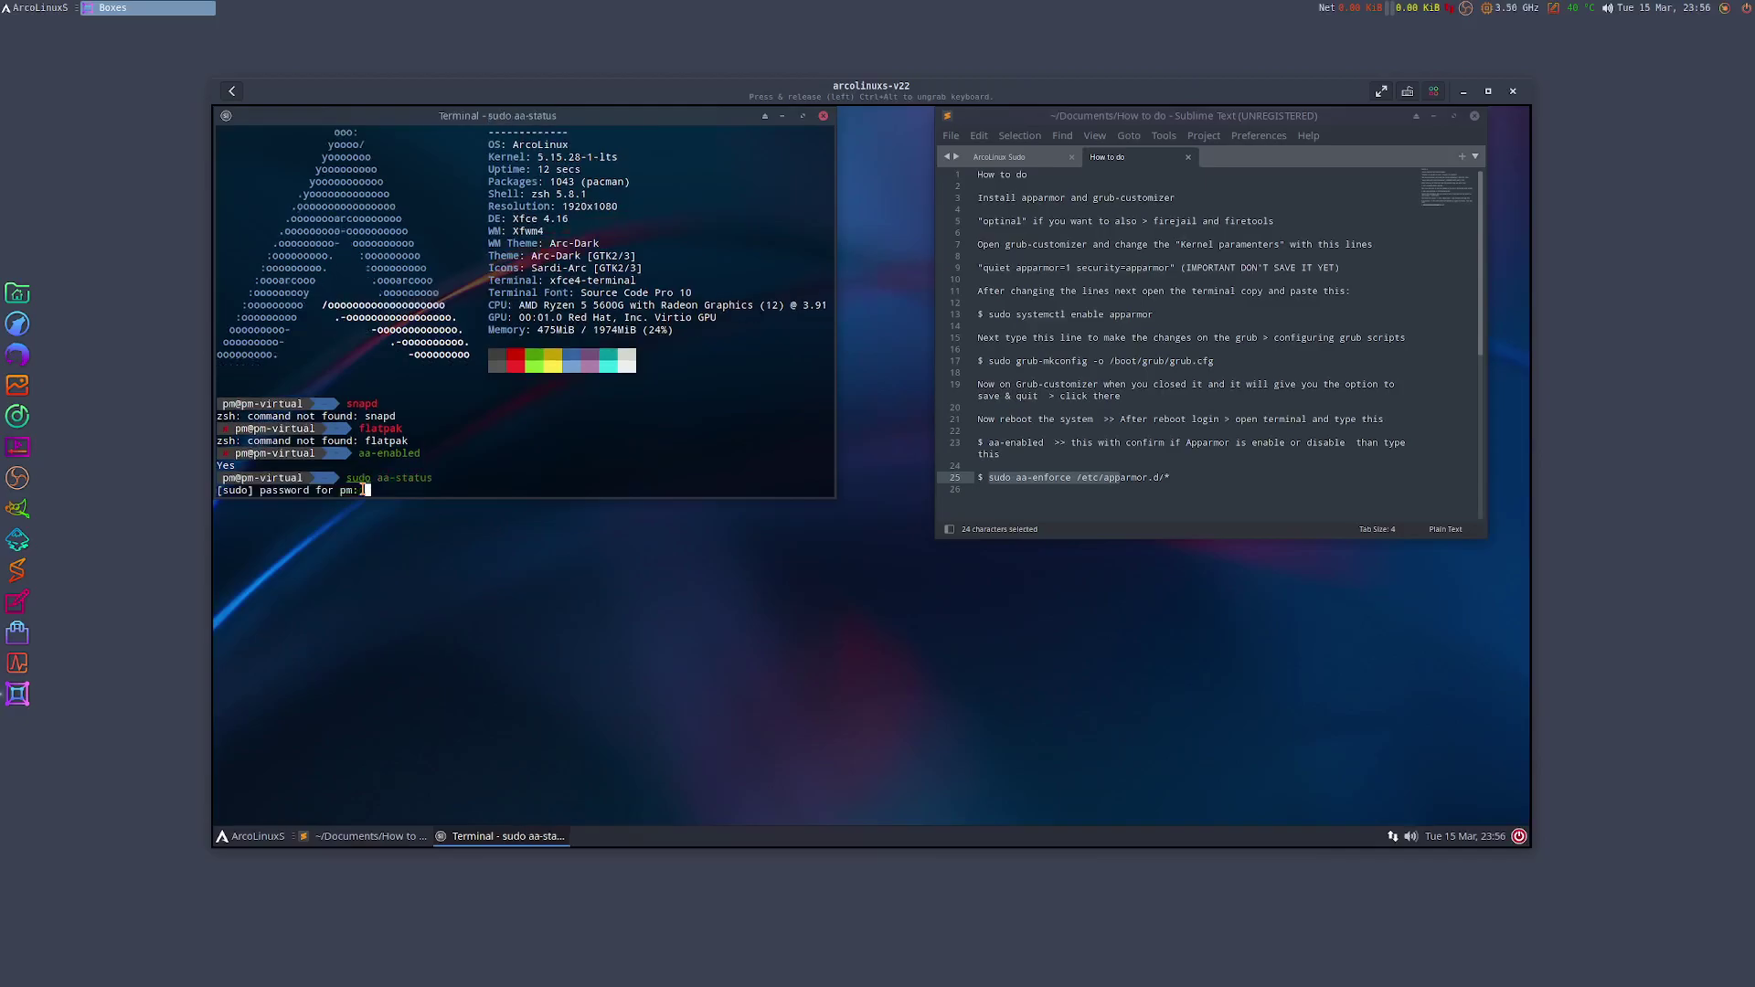
pyautogui.press('Return')
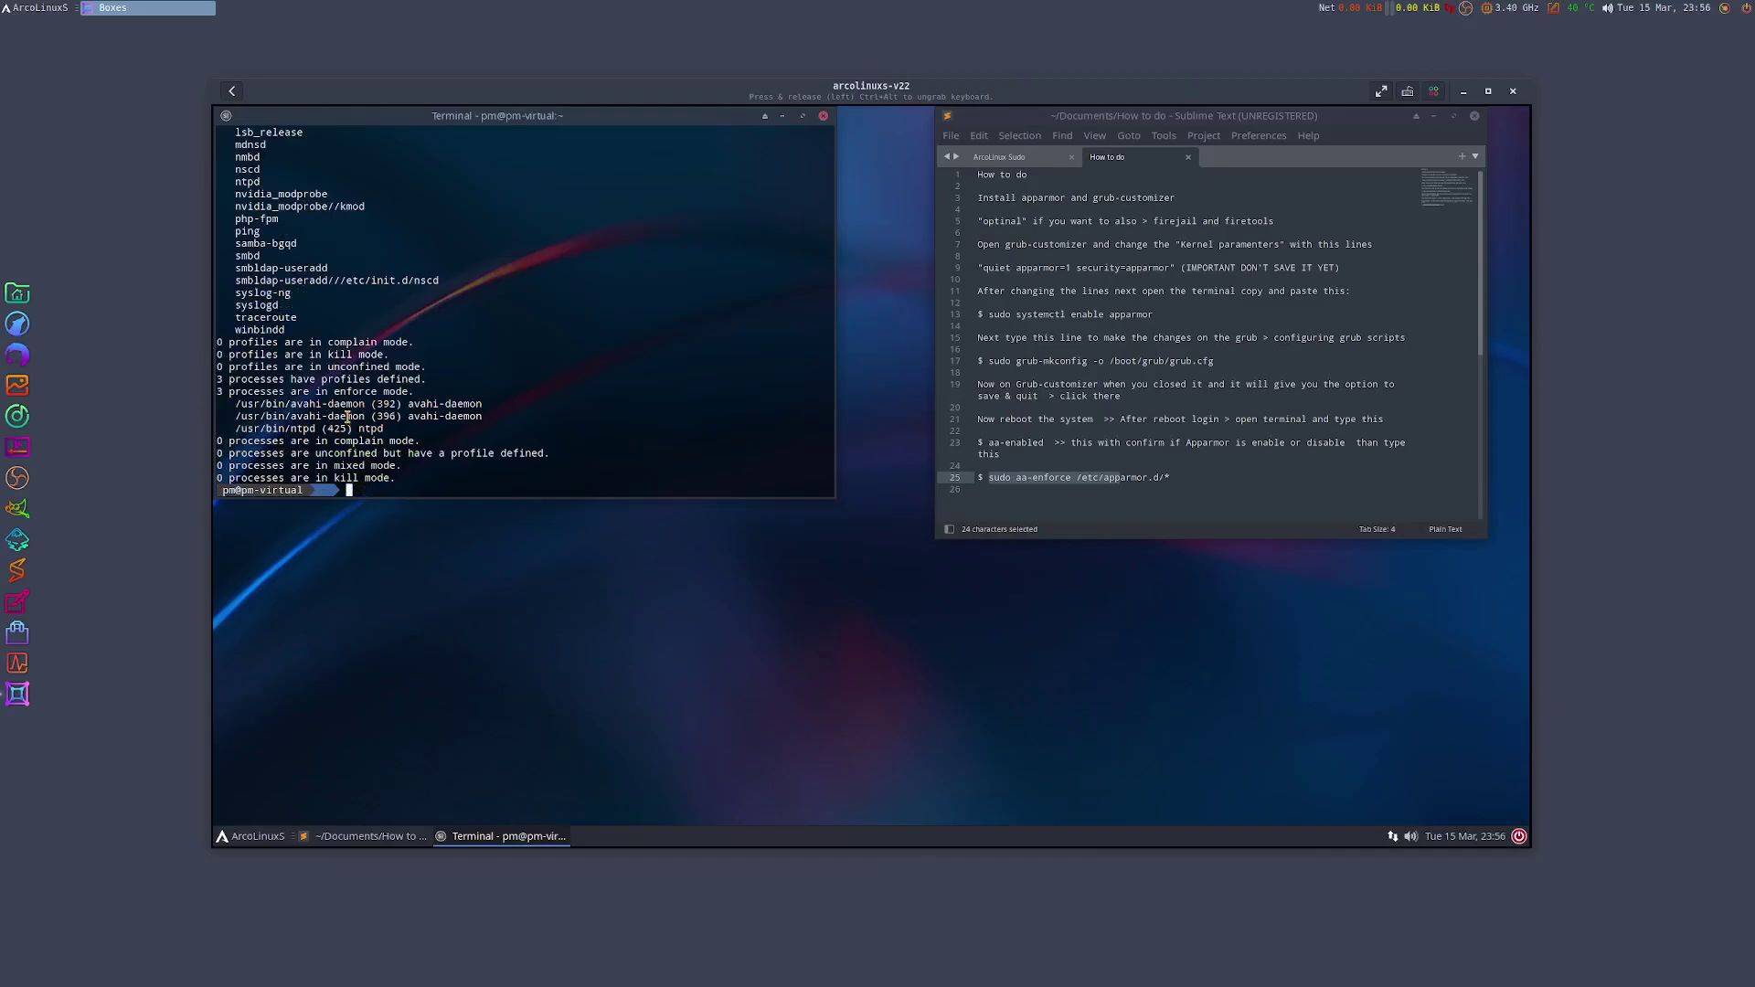
pyautogui.scroll(7, 349, 412)
pyautogui.scroll(7, 349, 412)
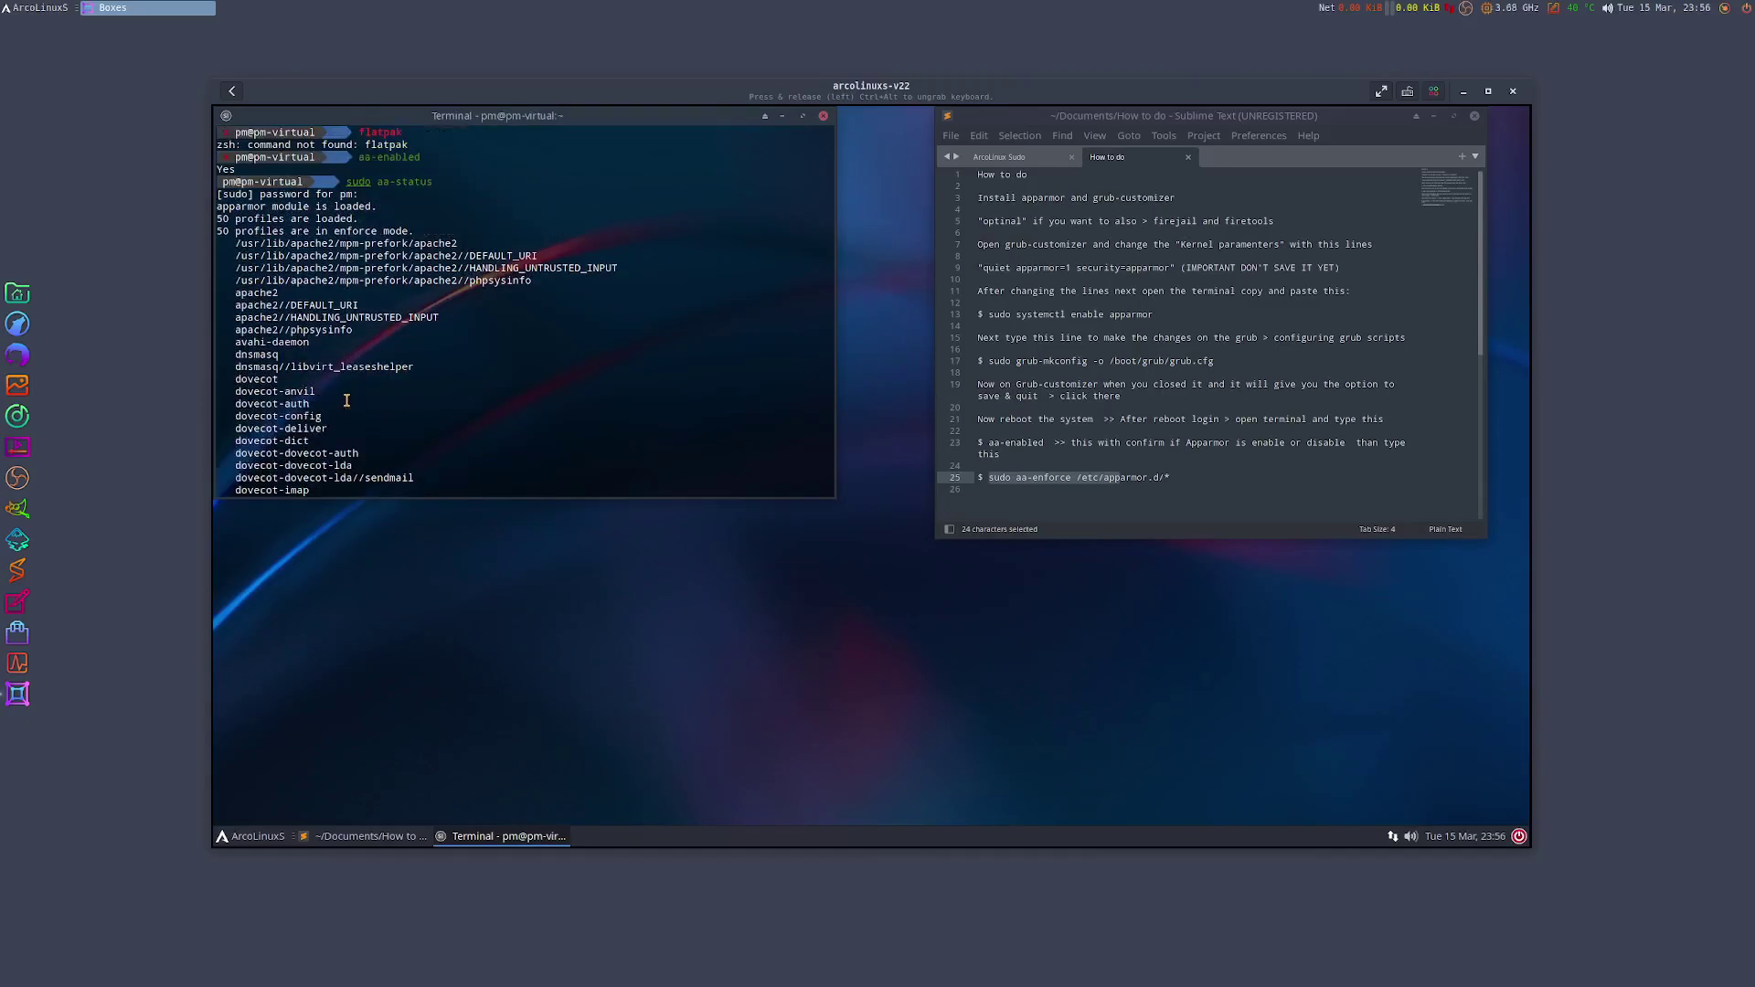
pyautogui.scroll(-3, 444, 393)
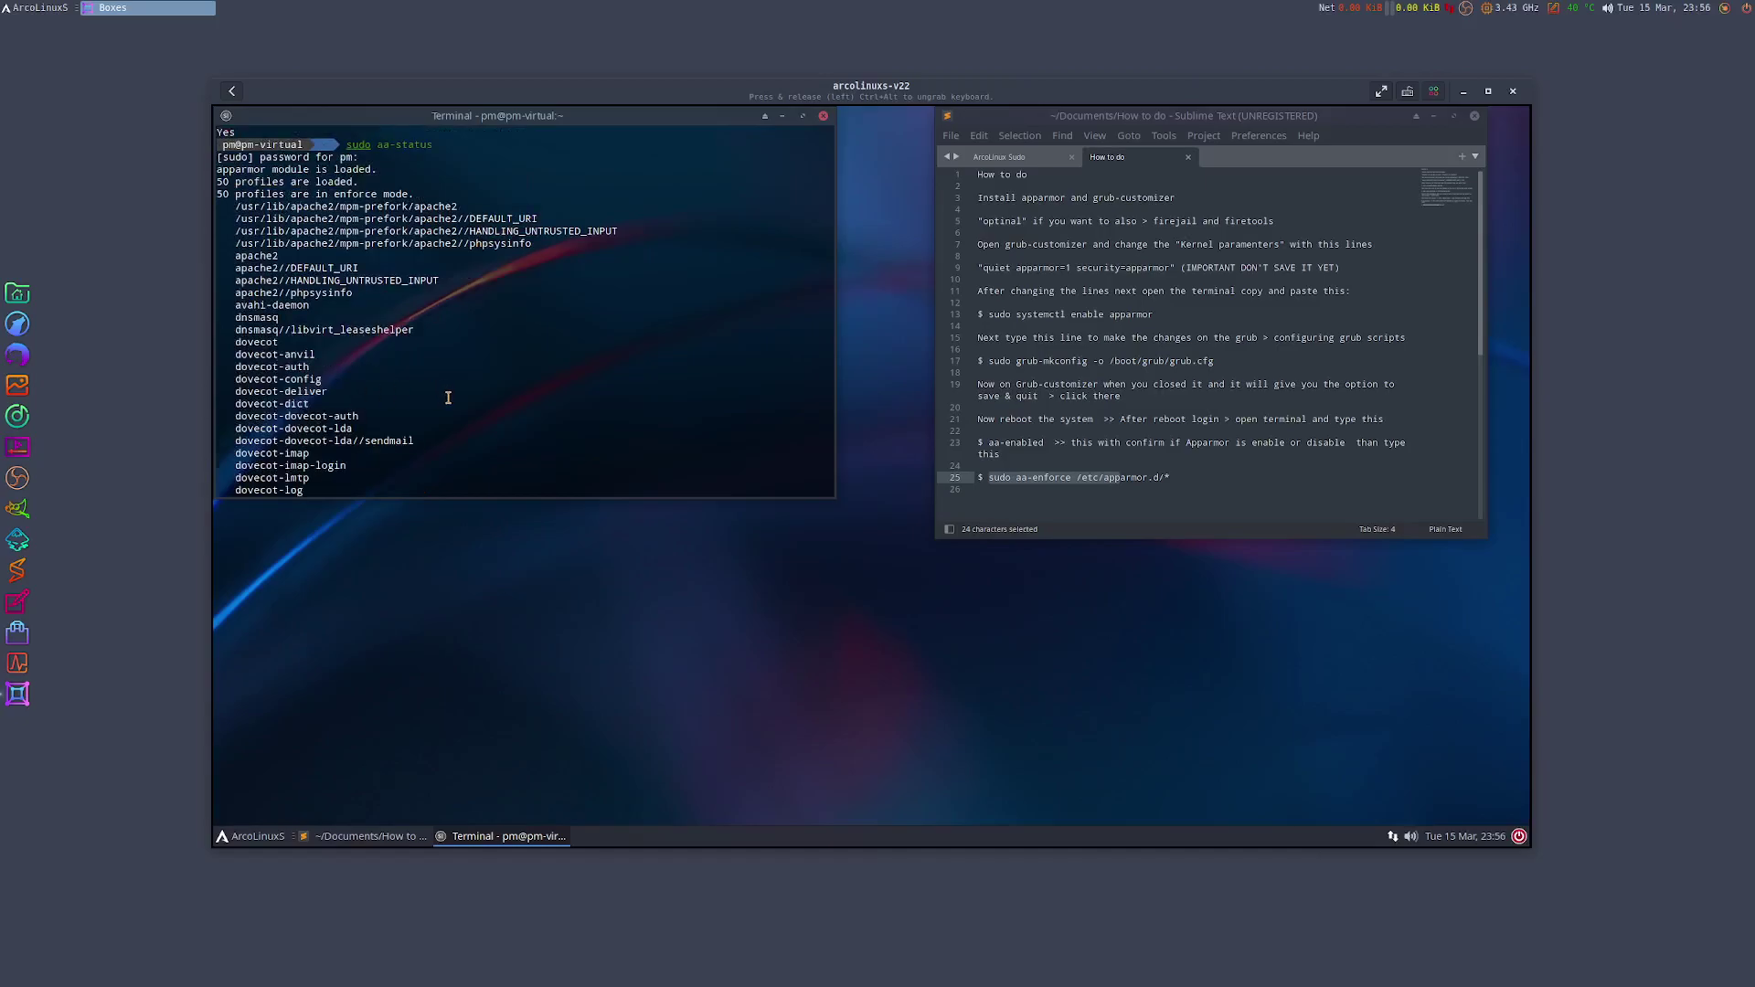
pyautogui.scroll(-4, 500, 438)
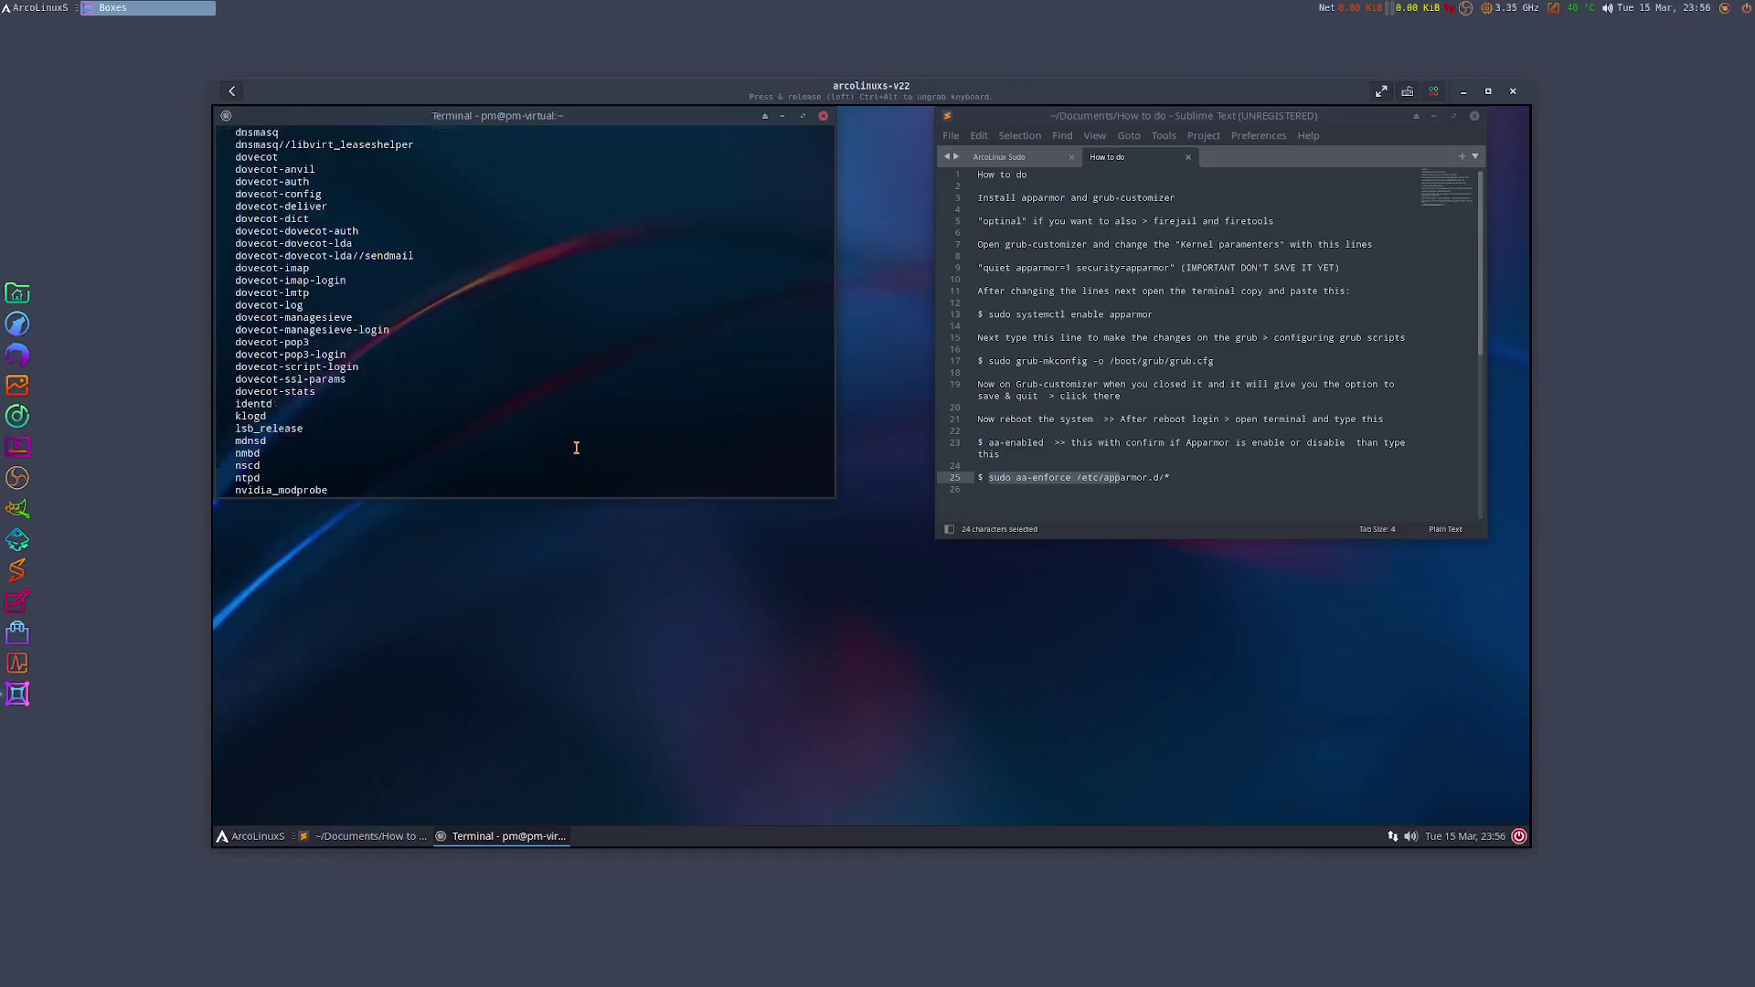
# - Copy the selected aa-enforce command from the notes and paste it at the terminal prompt
pyautogui.rightClick(1066, 480)
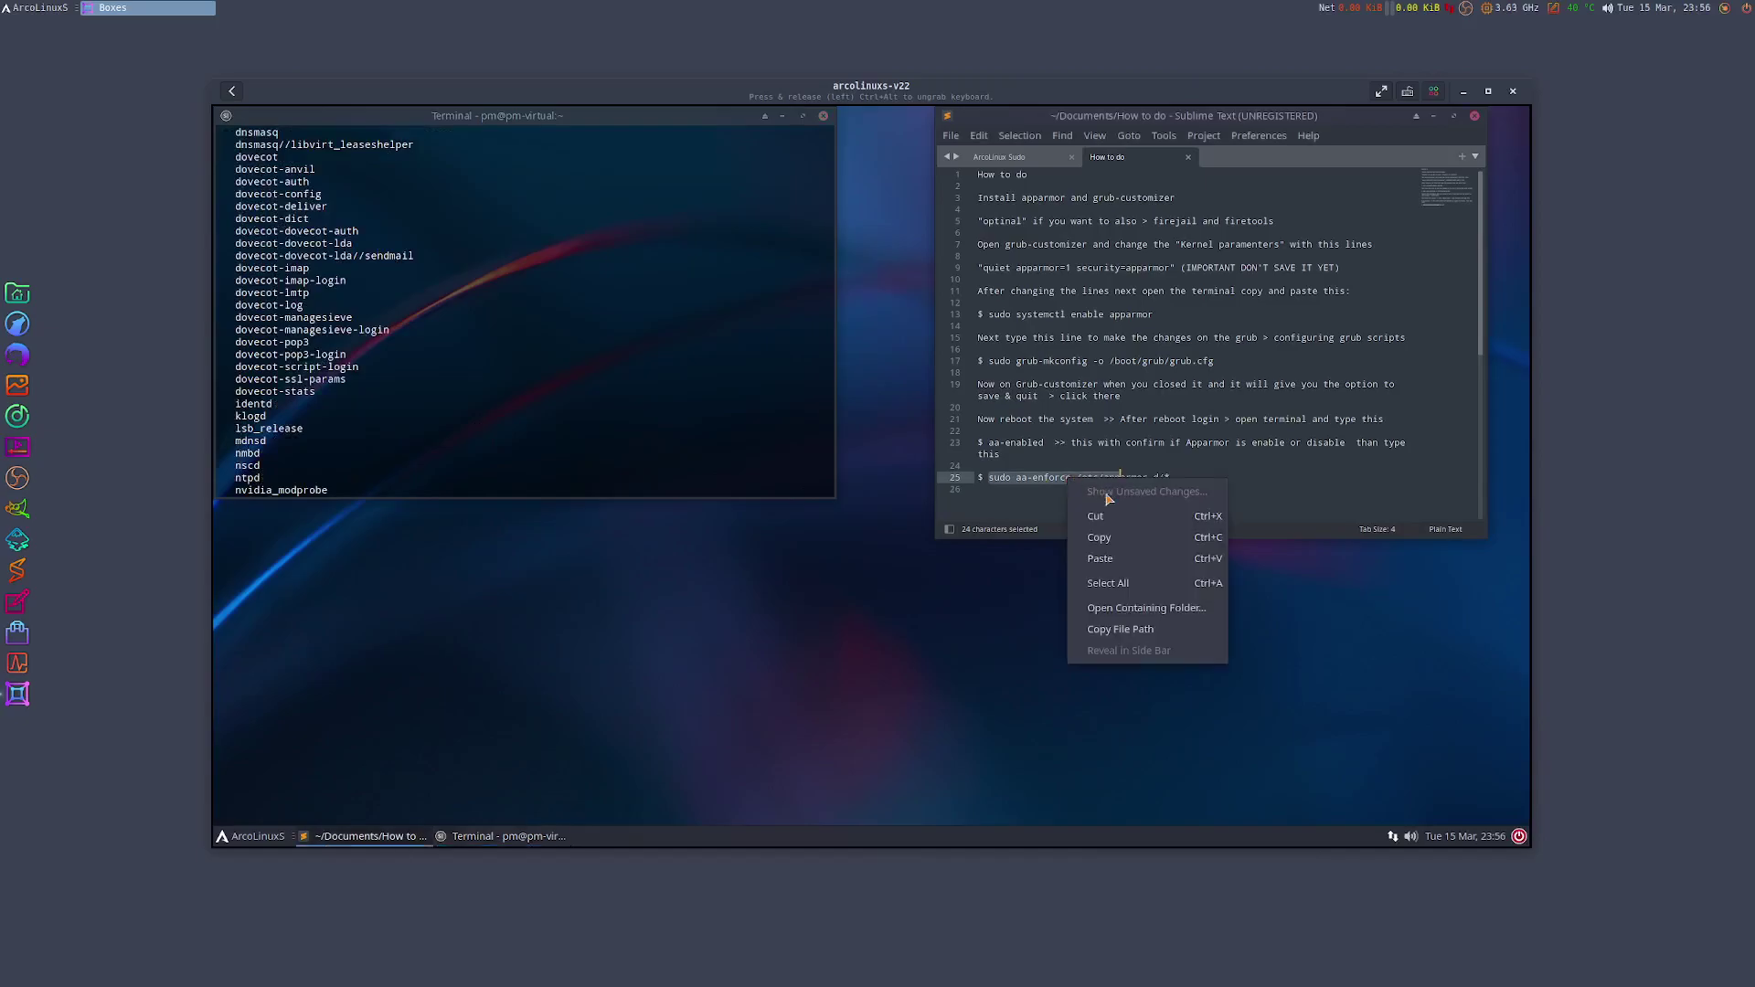
pyautogui.click(1104, 539)
pyautogui.click(376, 468)
pyautogui.scroll(-4, 374, 468)
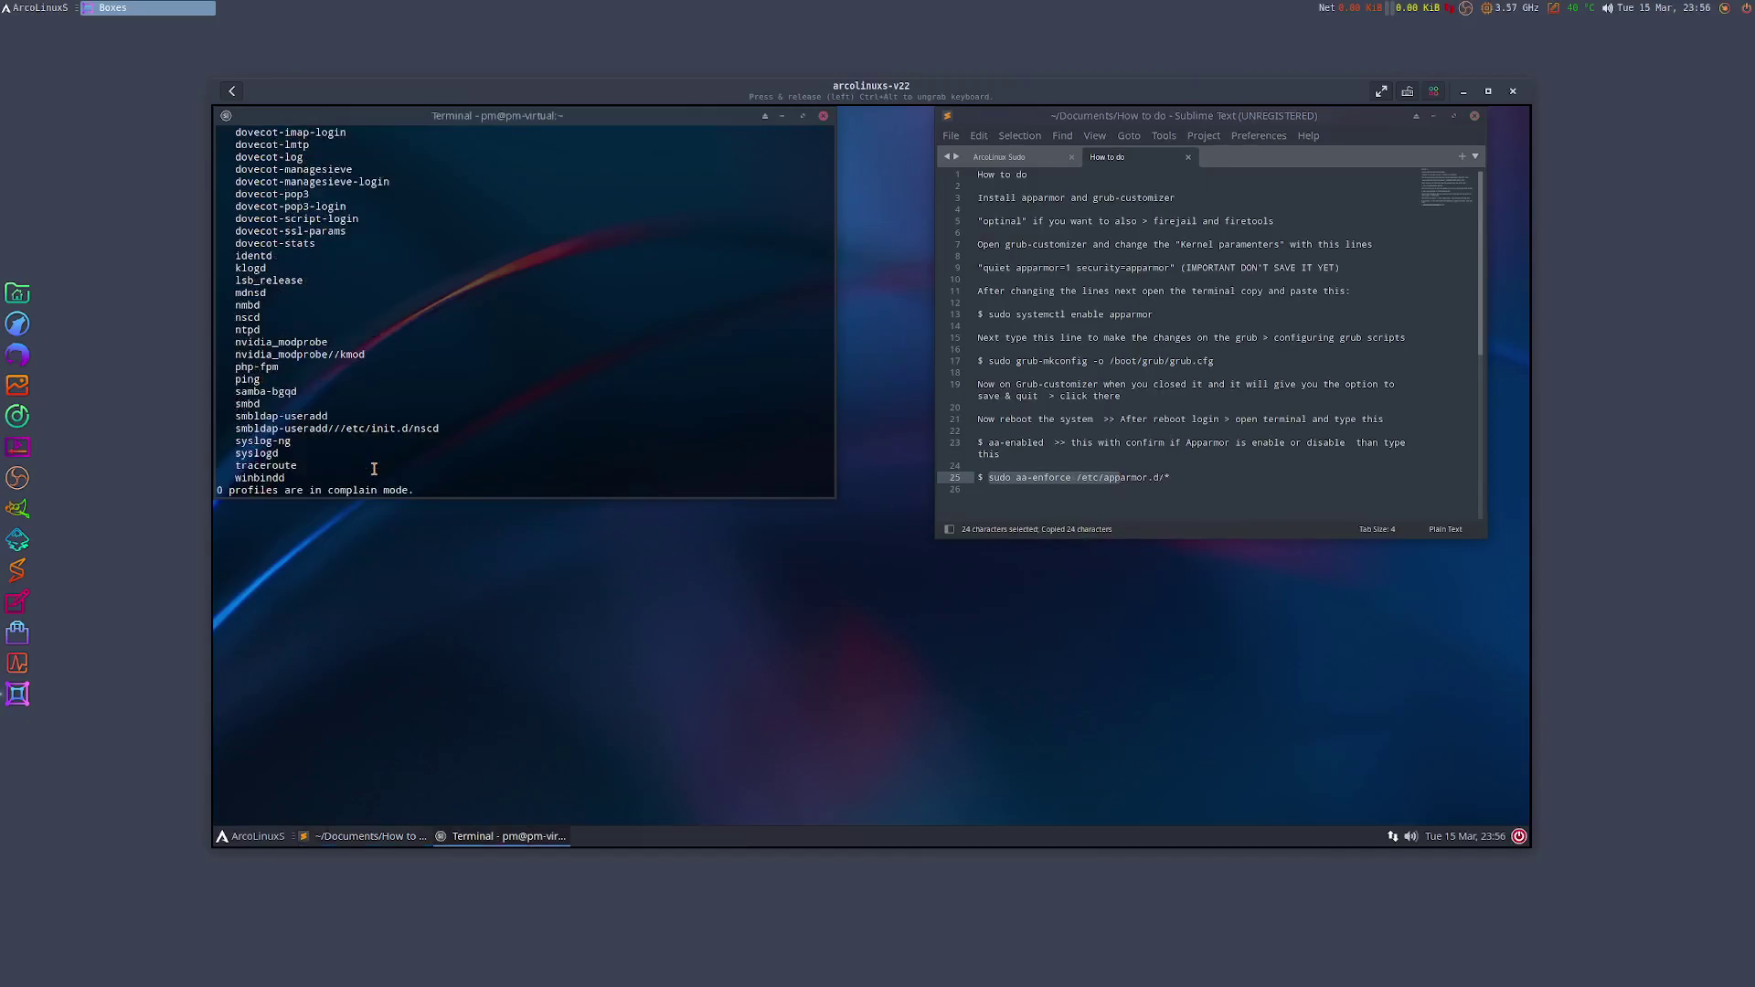
pyautogui.scroll(-4, 374, 468)
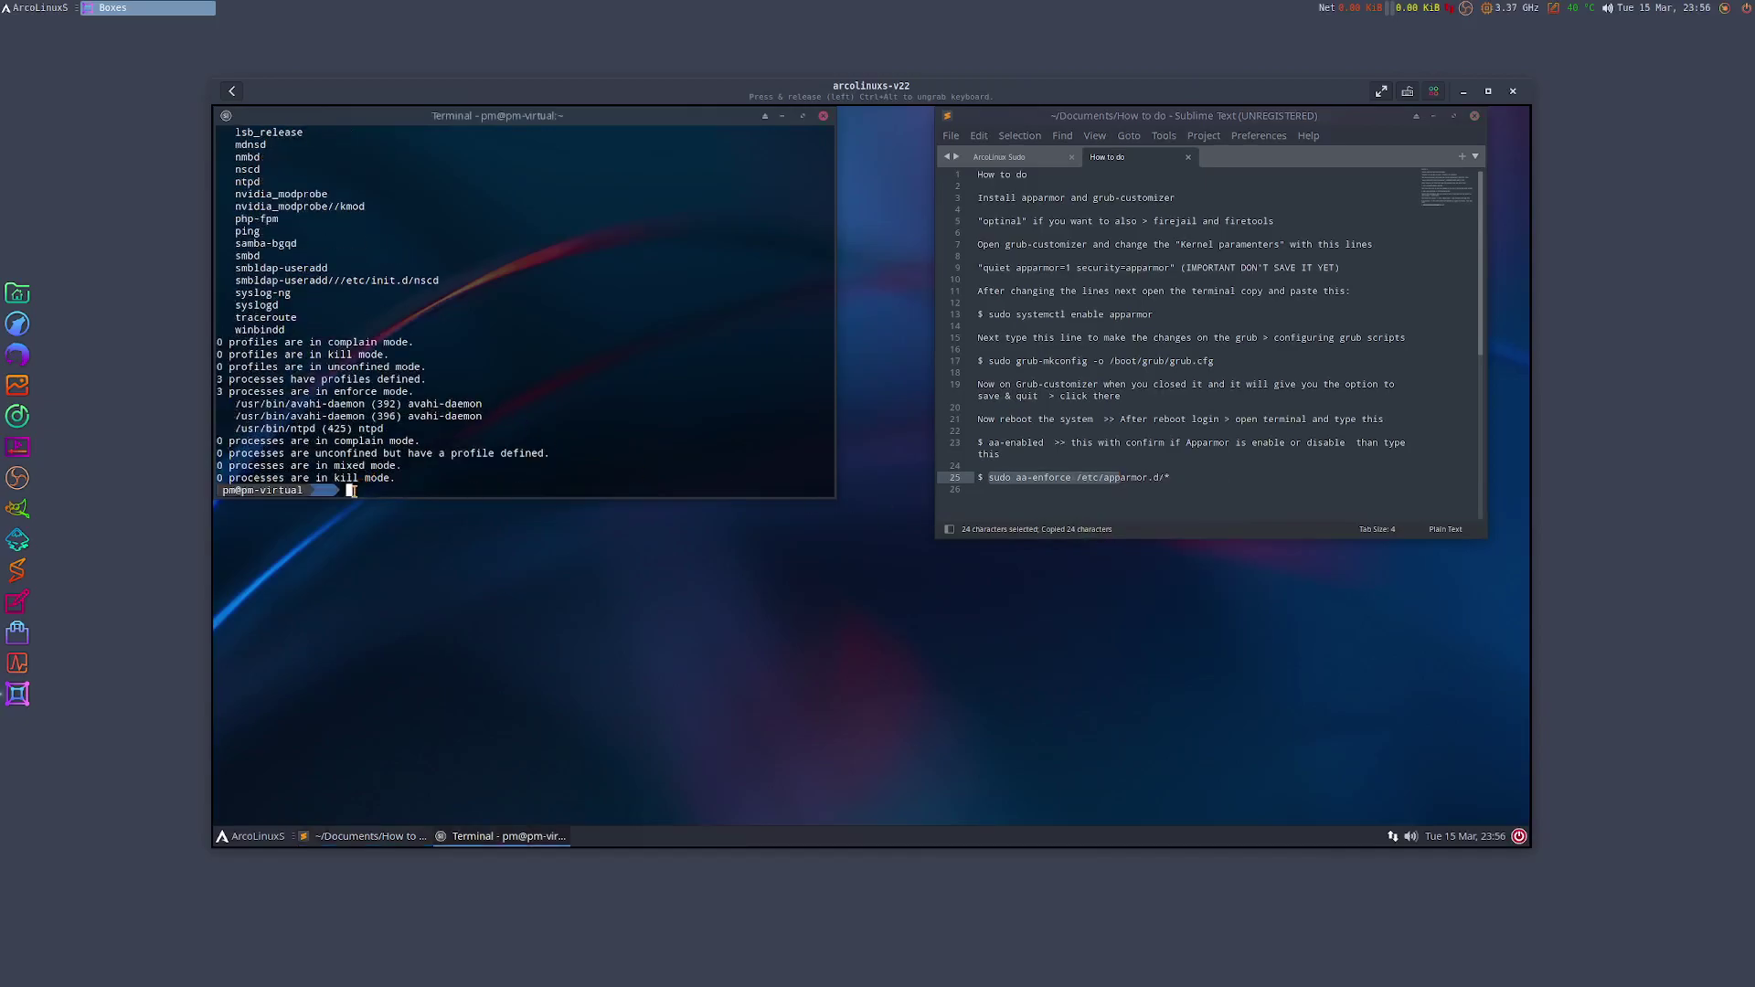
pyautogui.rightClick(351, 491)
pyautogui.click(400, 595)
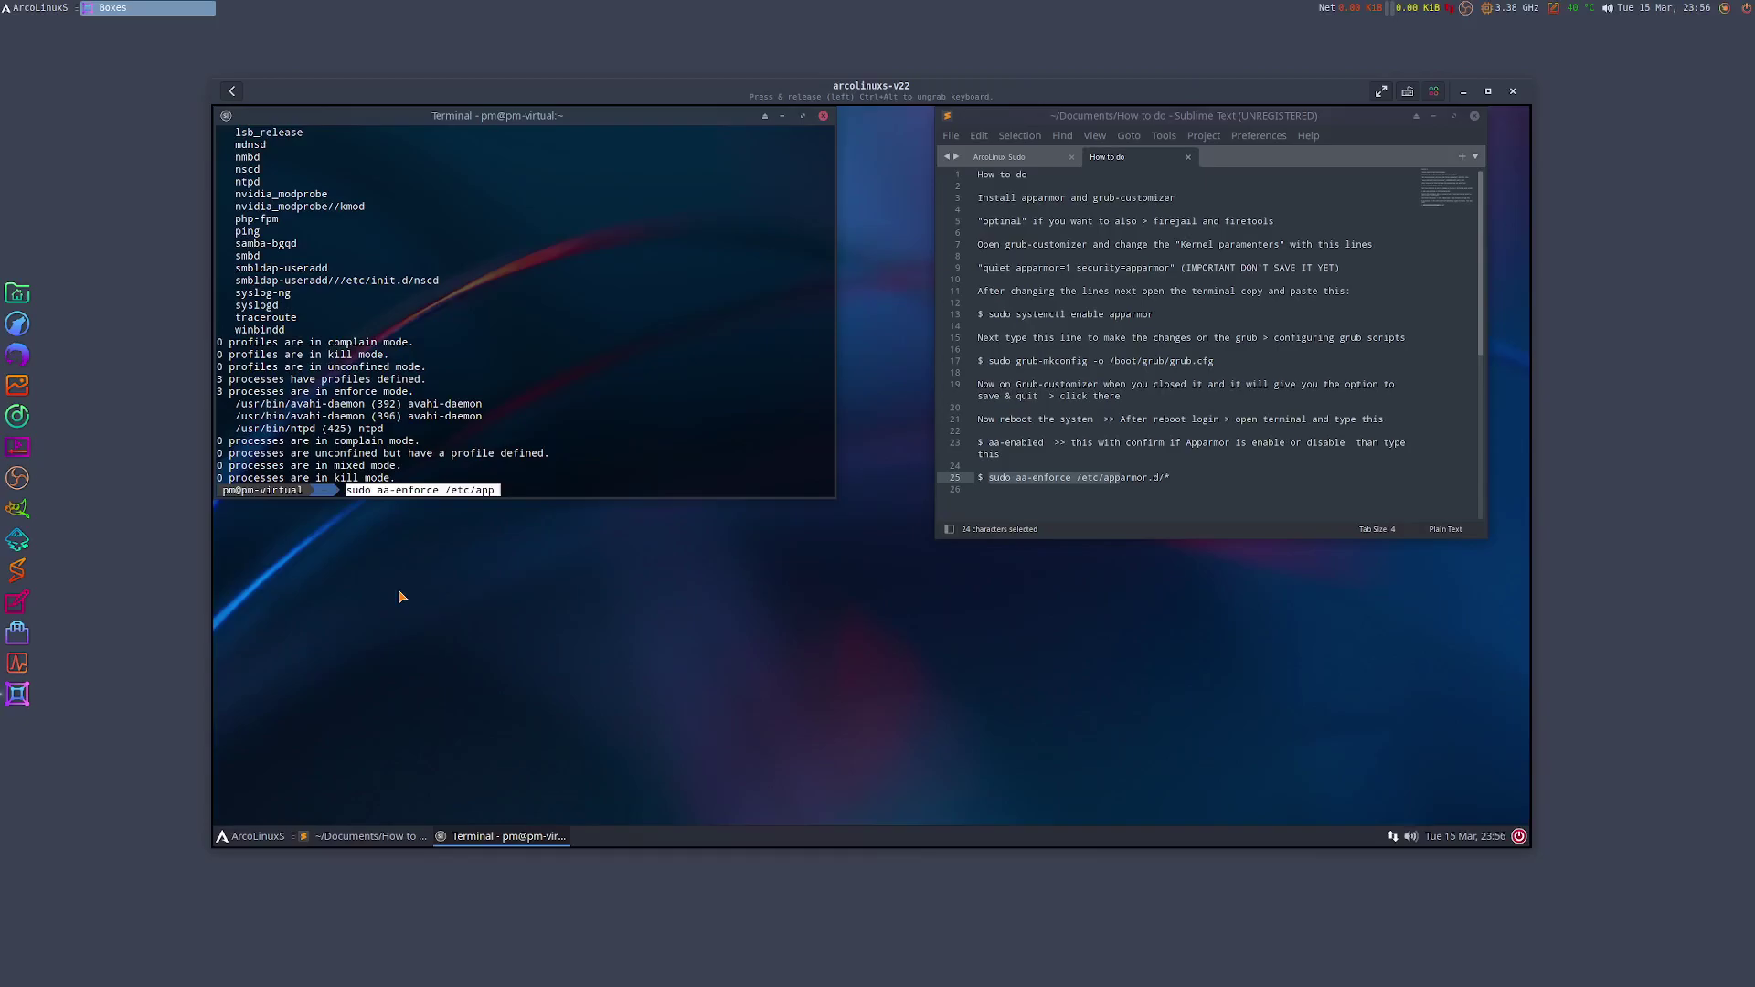
# - Replace the incomplete paste with the full 'sudo aa-enforce /etc/apparmor.d/*' and run it
pyautogui.click(987, 477)
pyautogui.moveTo(987, 477); pyautogui.dragTo(1173, 479)
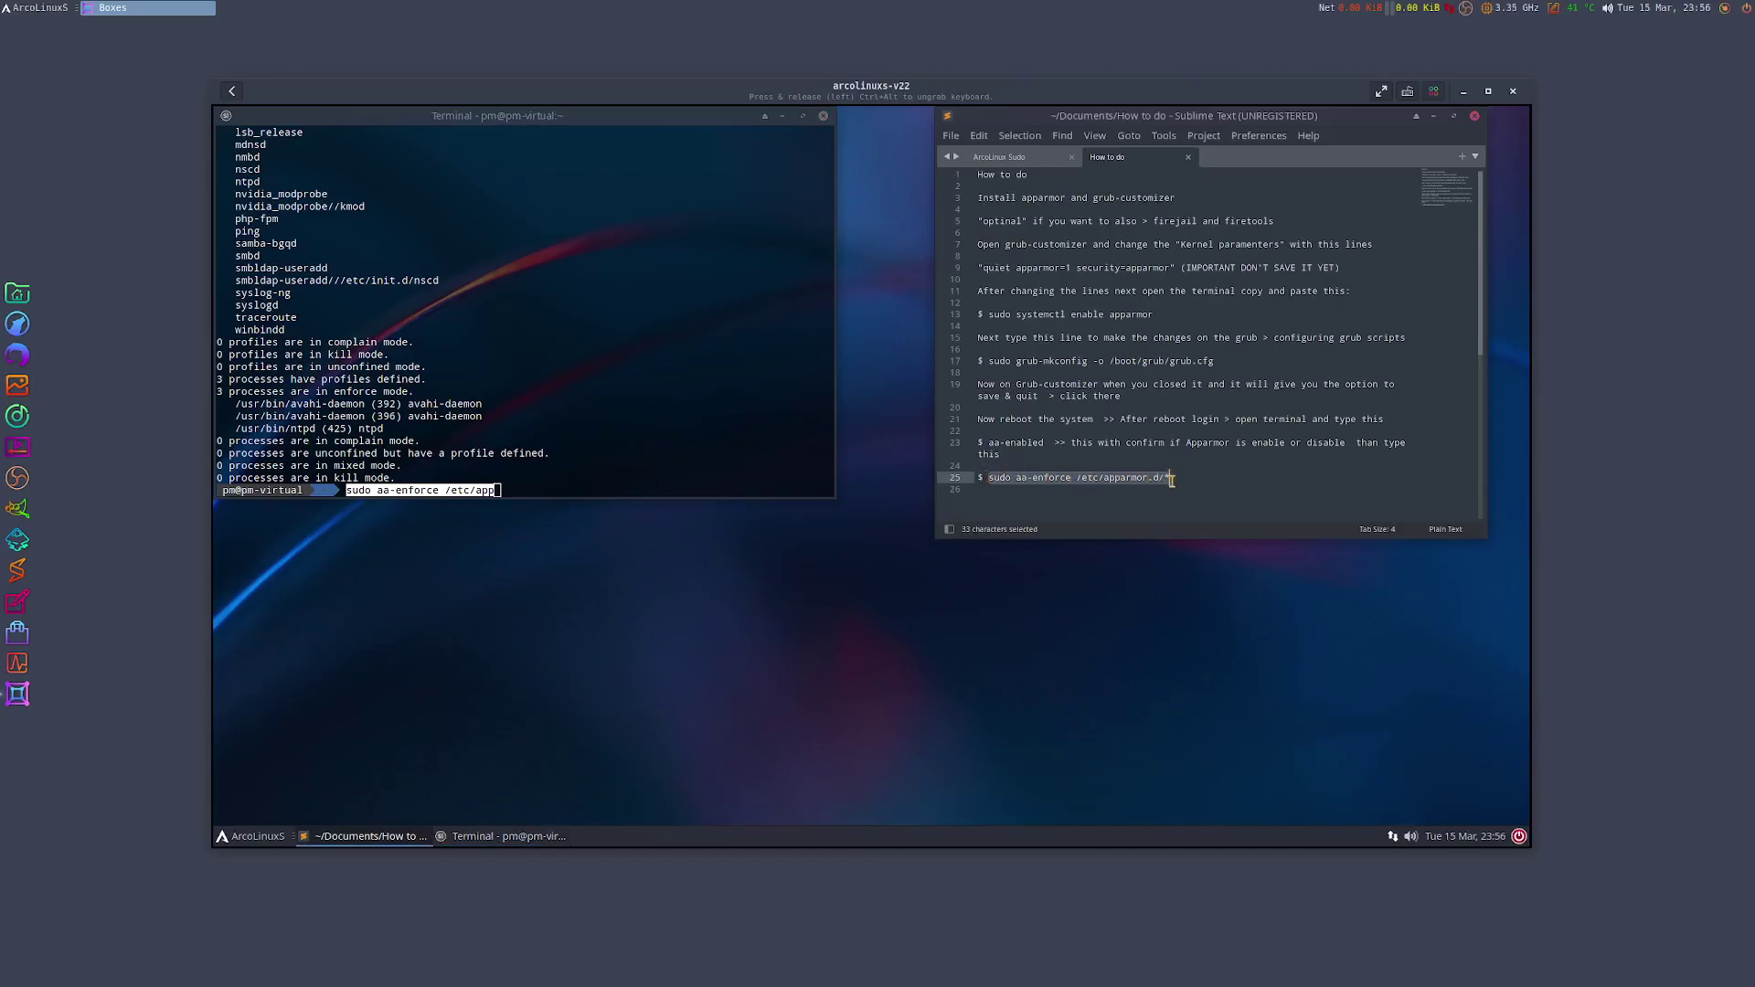
pyautogui.rightClick(1168, 482)
pyautogui.click(1198, 540)
pyautogui.click(507, 493)
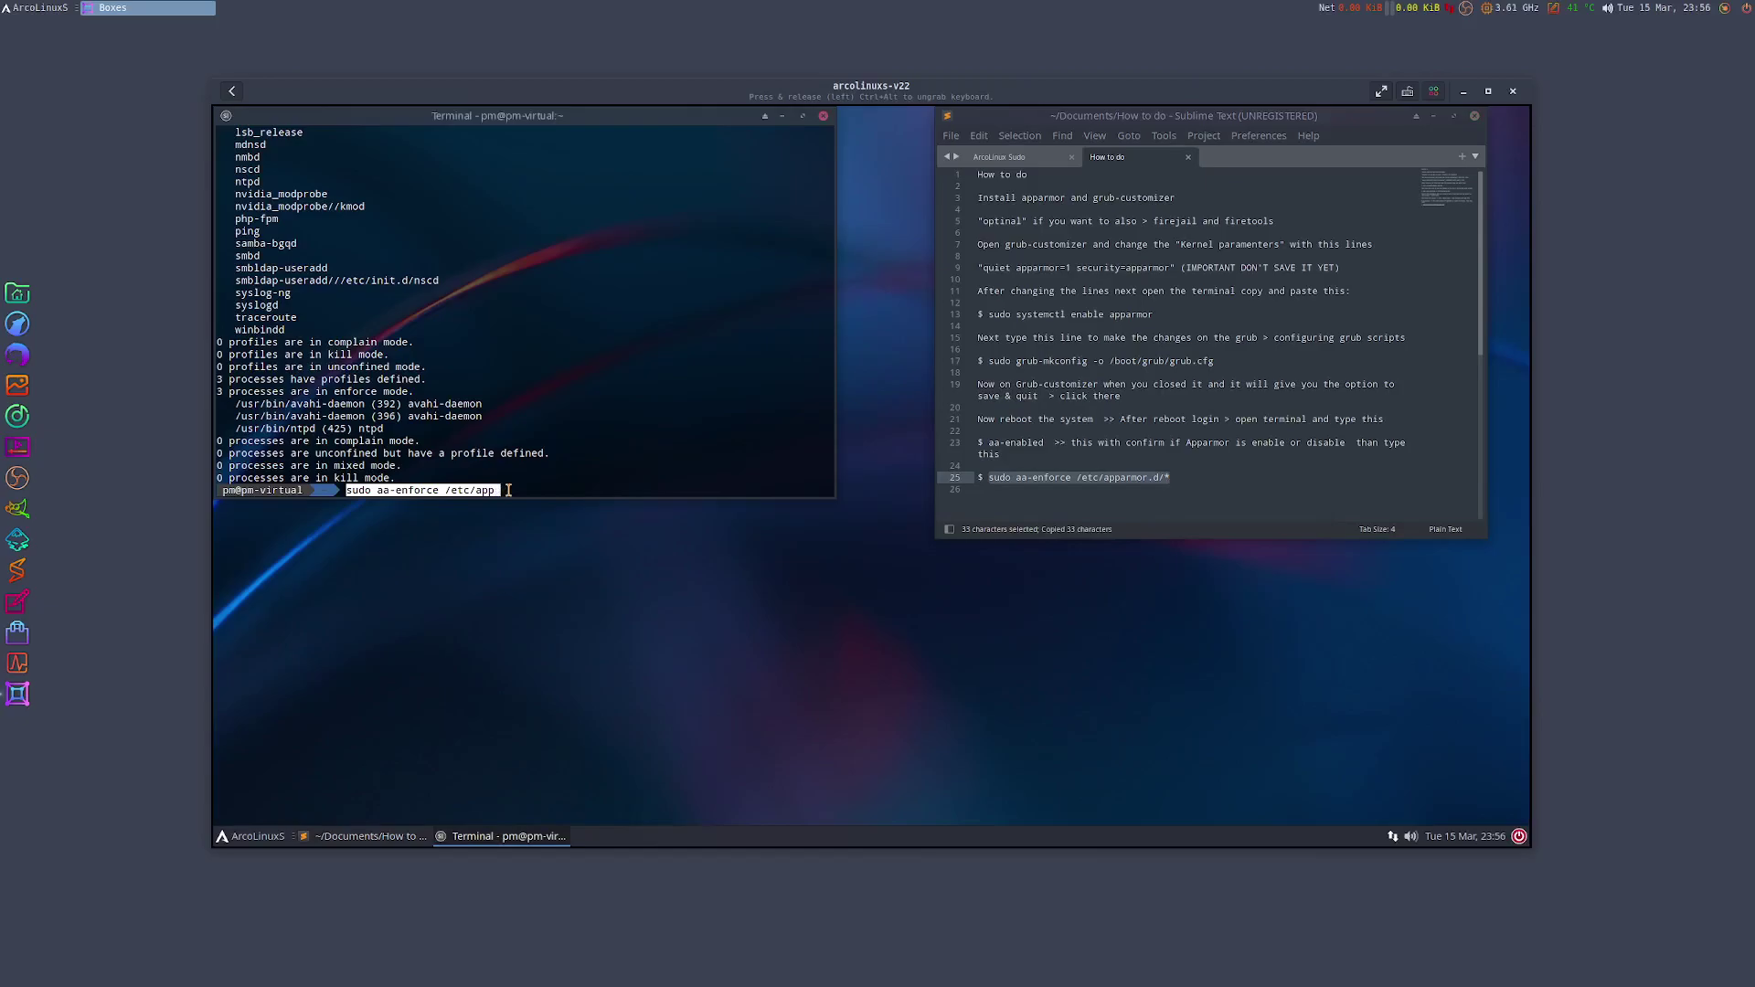
pyautogui.press('BackSpace')
pyautogui.press('BackSpace')
pyautogui.press('BackSpace')
pyautogui.press('BackSpace')
pyautogui.press('BackSpace')
pyautogui.press('BackSpace')
pyautogui.press('BackSpace')
pyautogui.press('BackSpace')
pyautogui.press('BackSpace')
pyautogui.press('BackSpace')
pyautogui.press('BackSpace')
pyautogui.press('BackSpace')
pyautogui.press('BackSpace')
pyautogui.press('BackSpace')
pyautogui.press('BackSpace')
pyautogui.press('BackSpace')
pyautogui.press('BackSpace')
pyautogui.press('BackSpace')
pyautogui.press('BackSpace')
pyautogui.press('BackSpace')
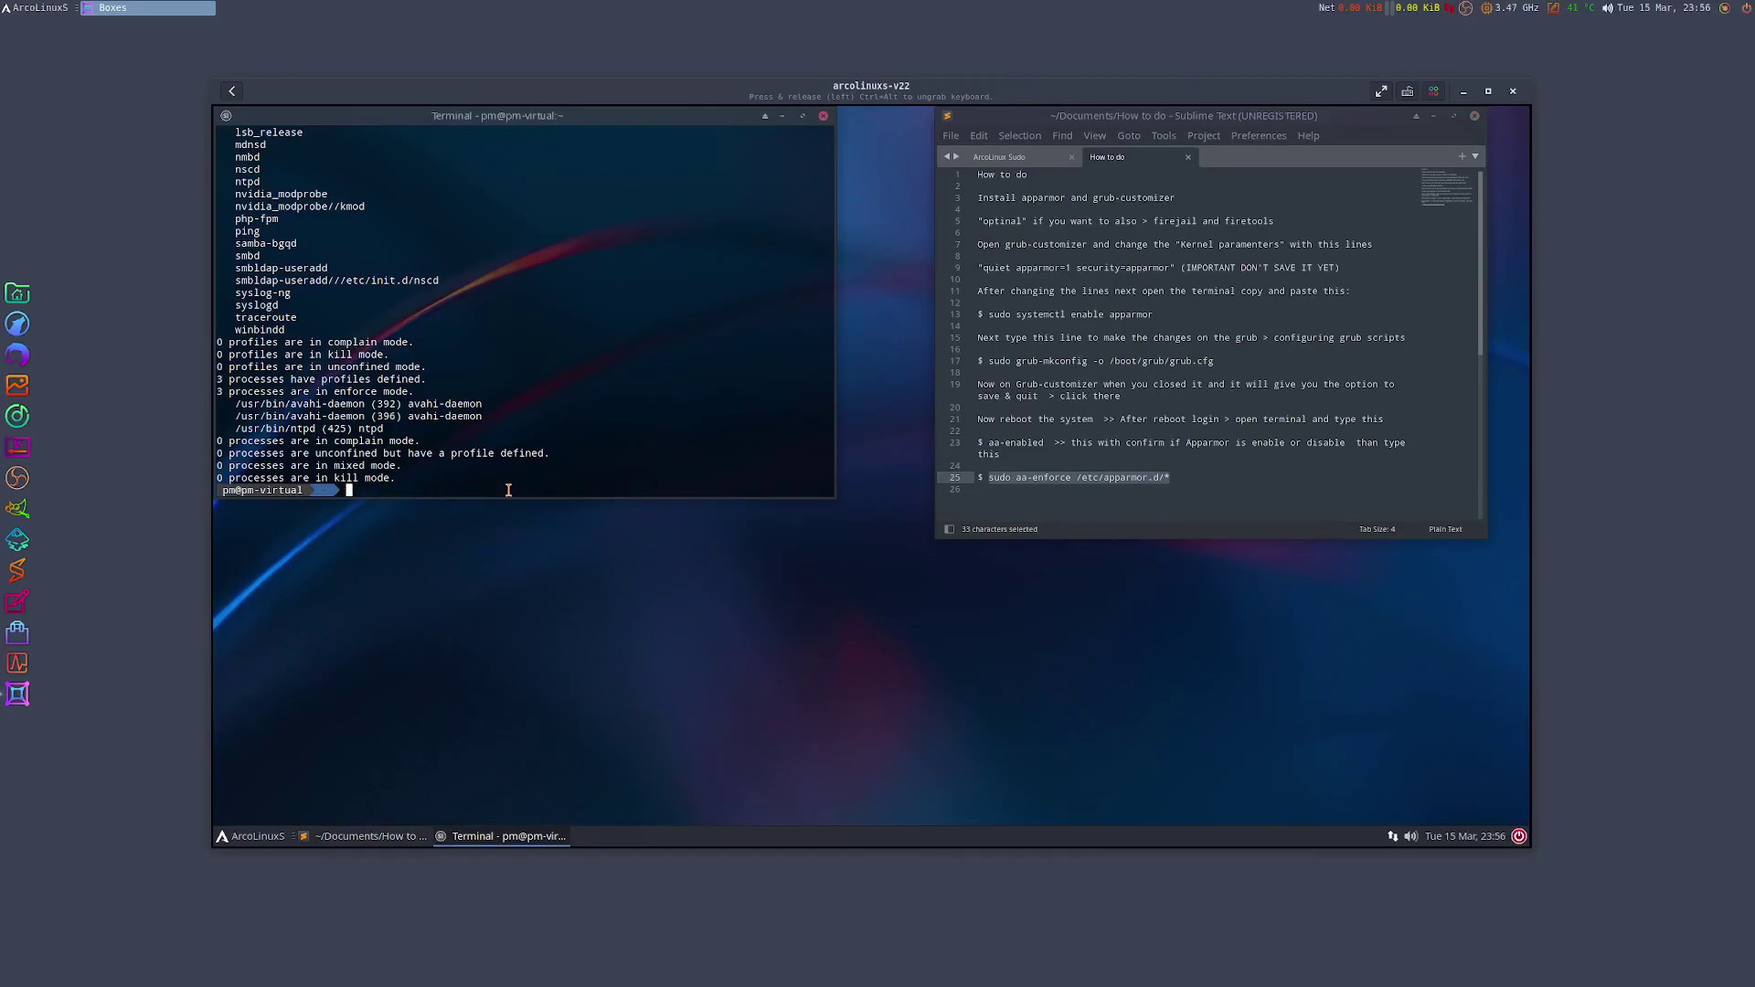
pyautogui.rightClick(345, 486)
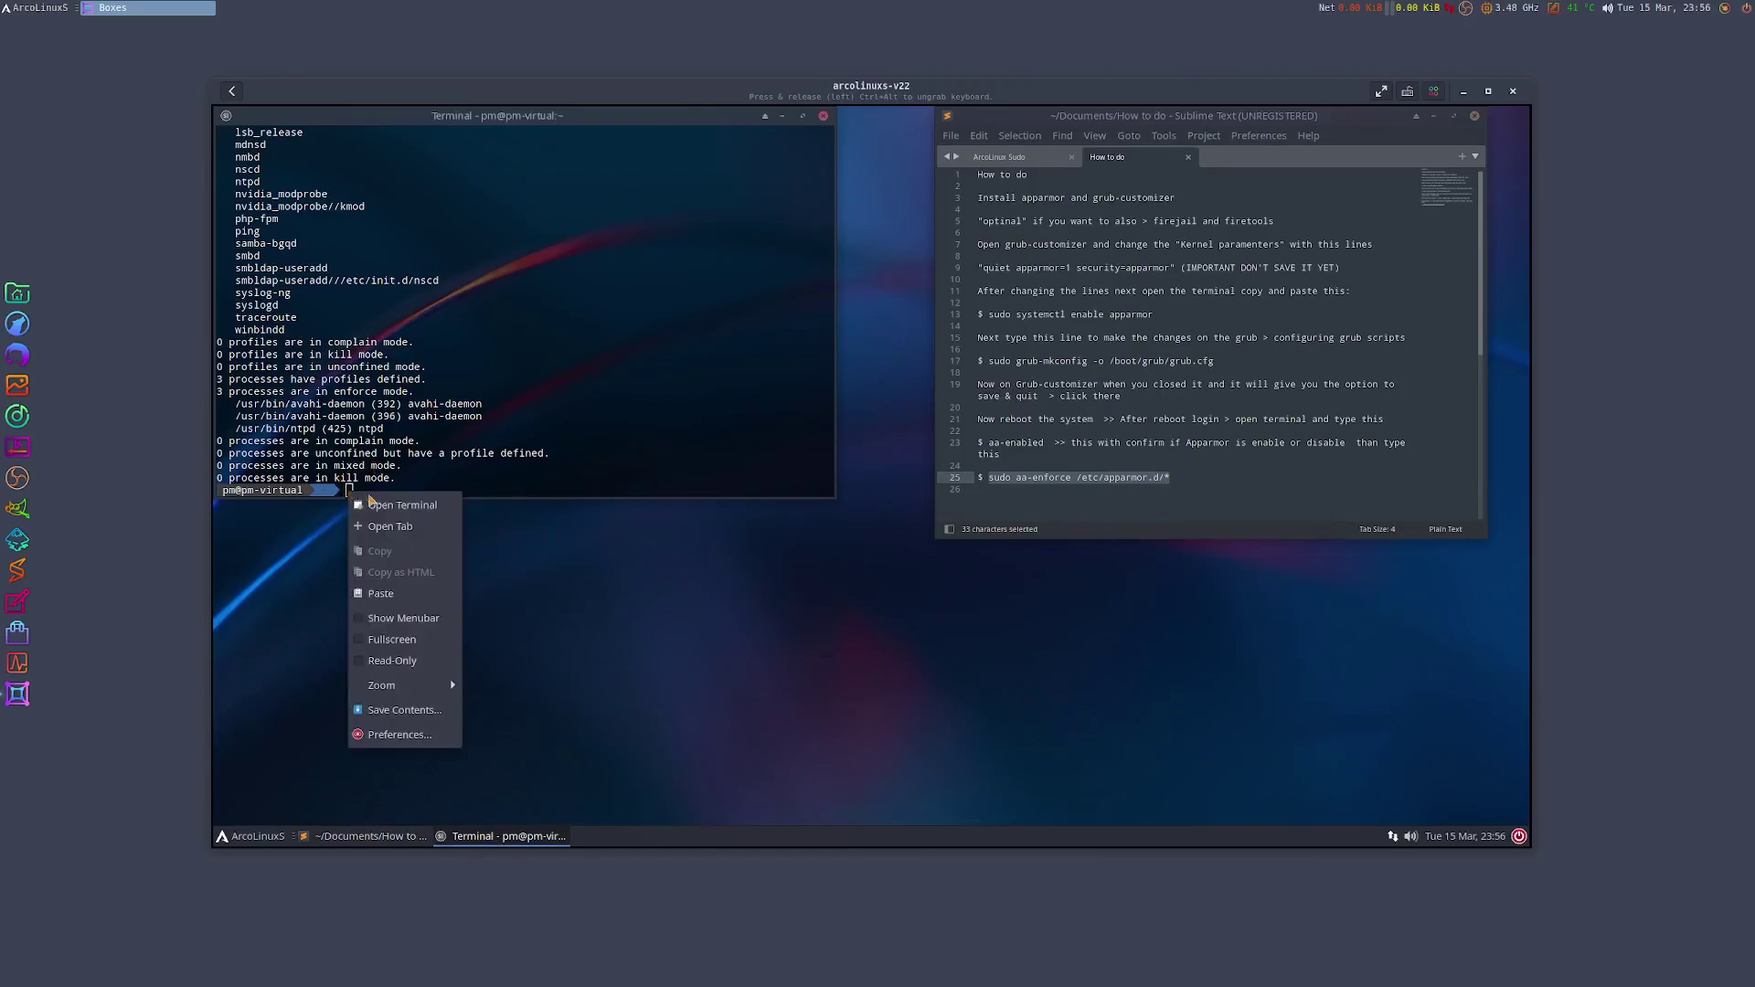
pyautogui.click(384, 596)
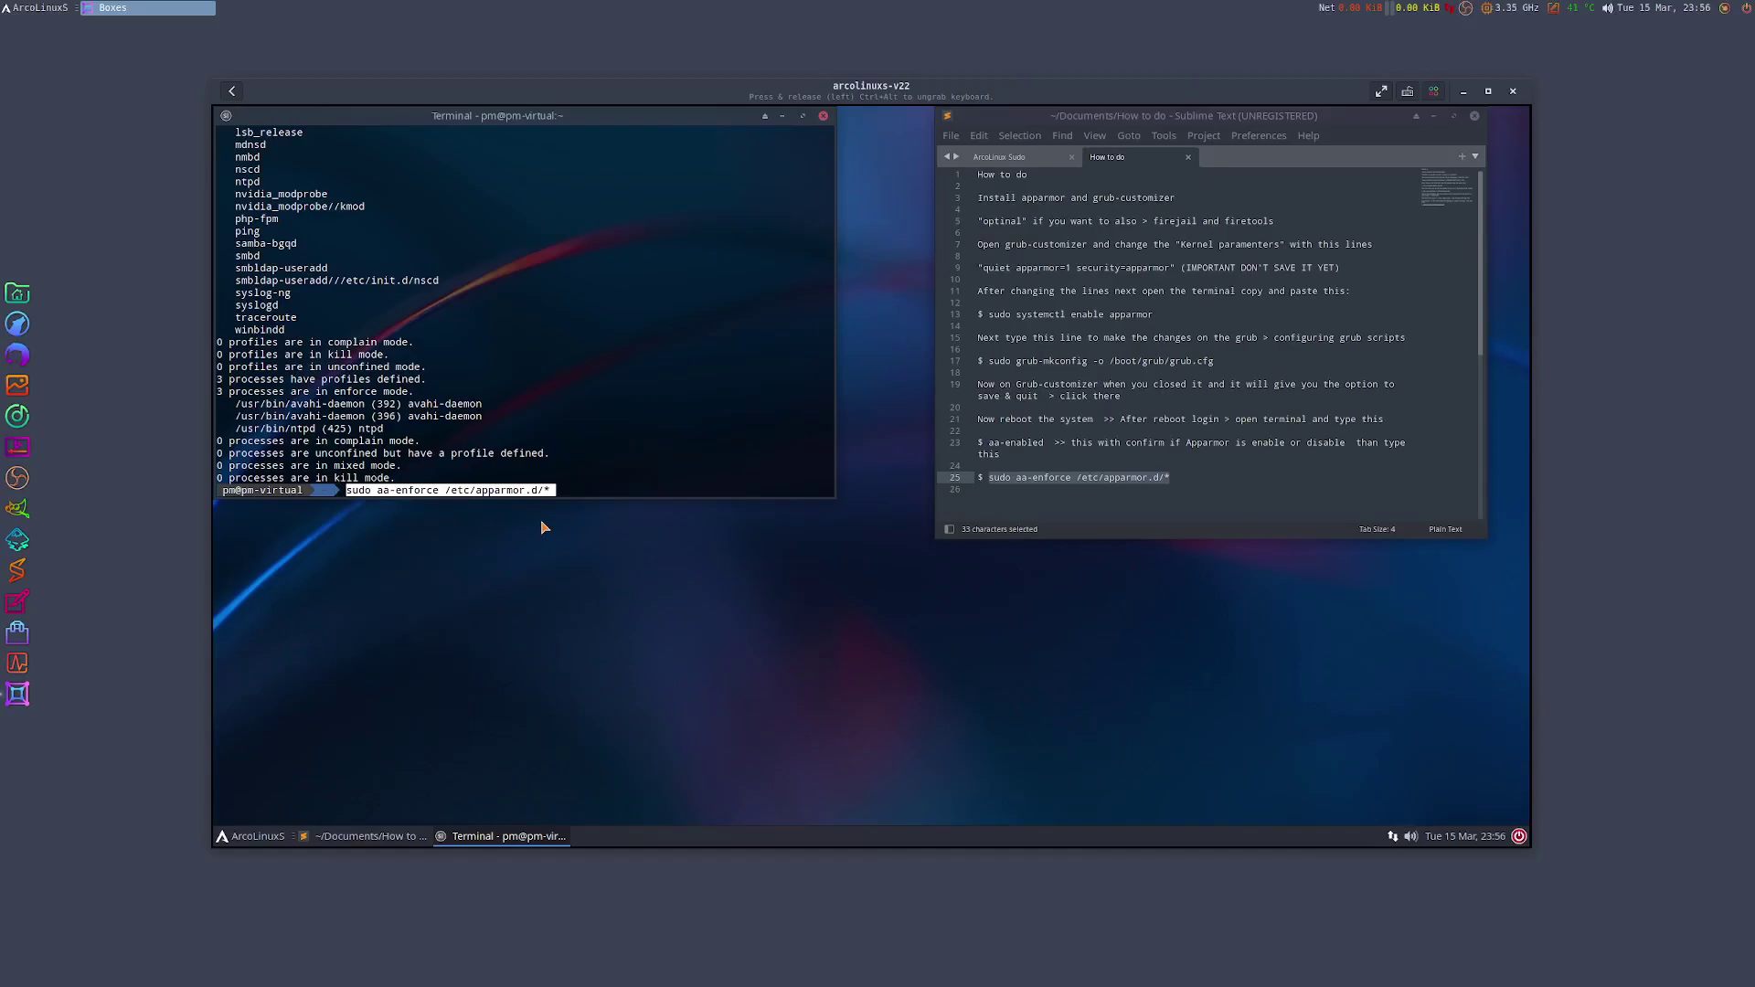
pyautogui.press('Return')
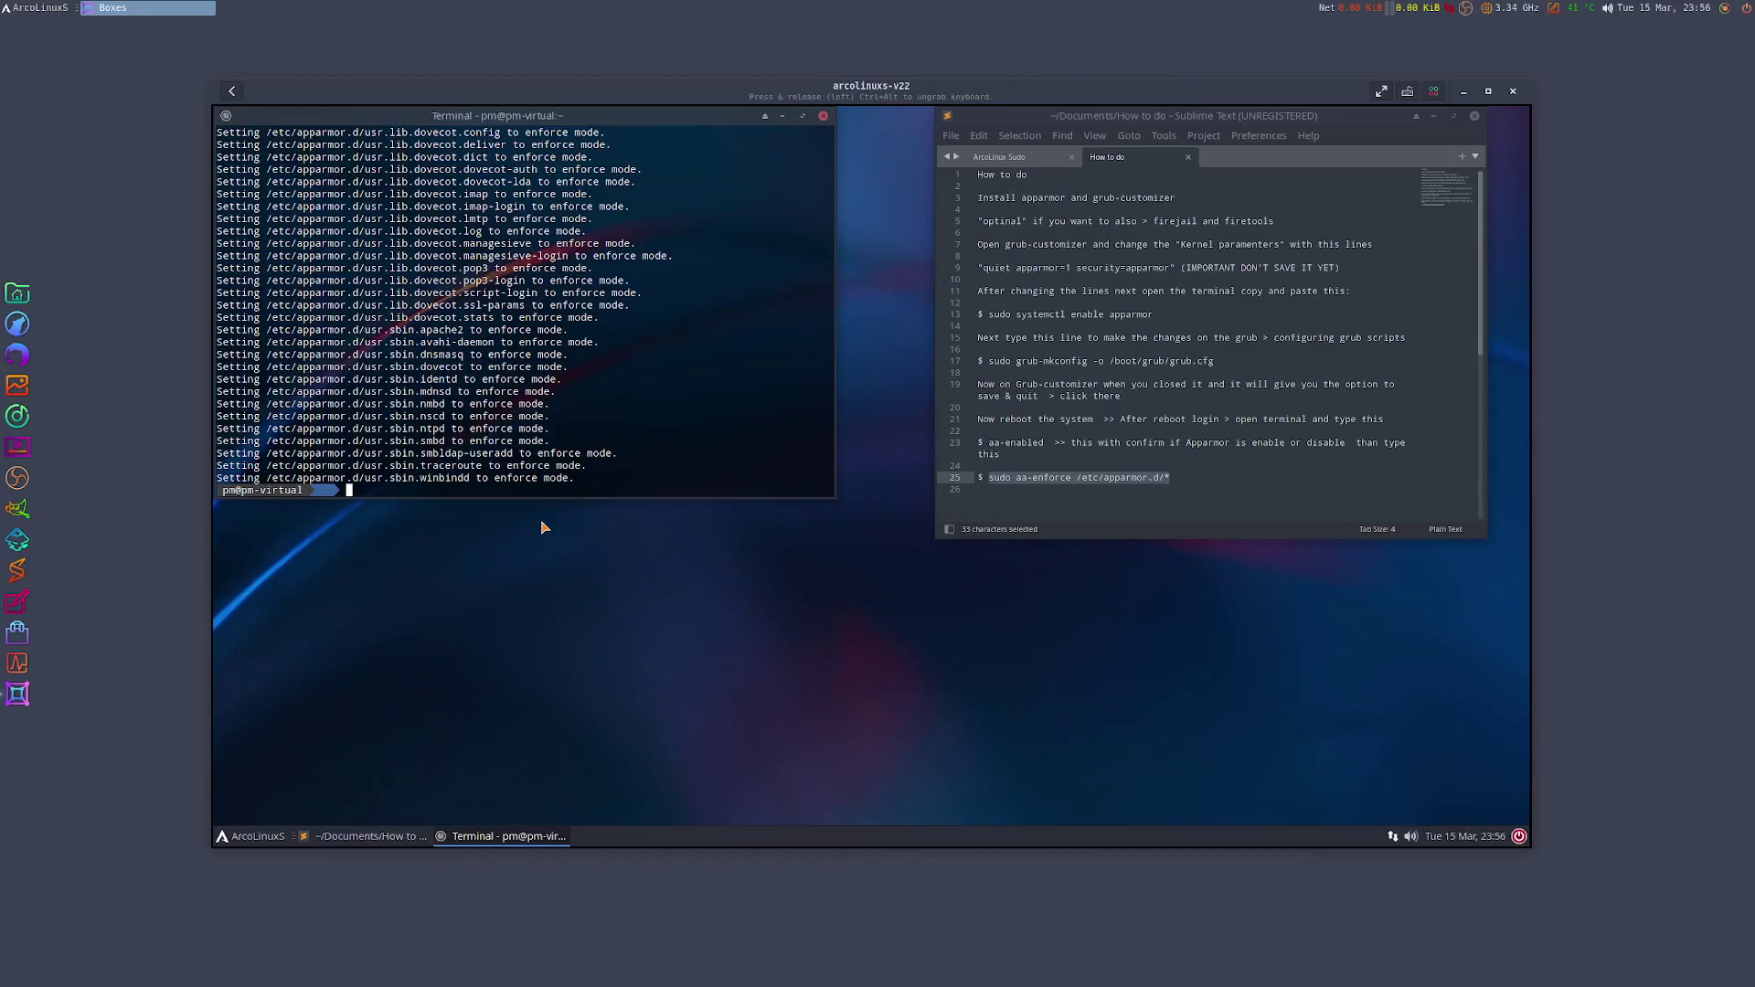
# - Close the Sublime notes, reboot the VM, and log back in with the account password
pyautogui.click(1475, 118)
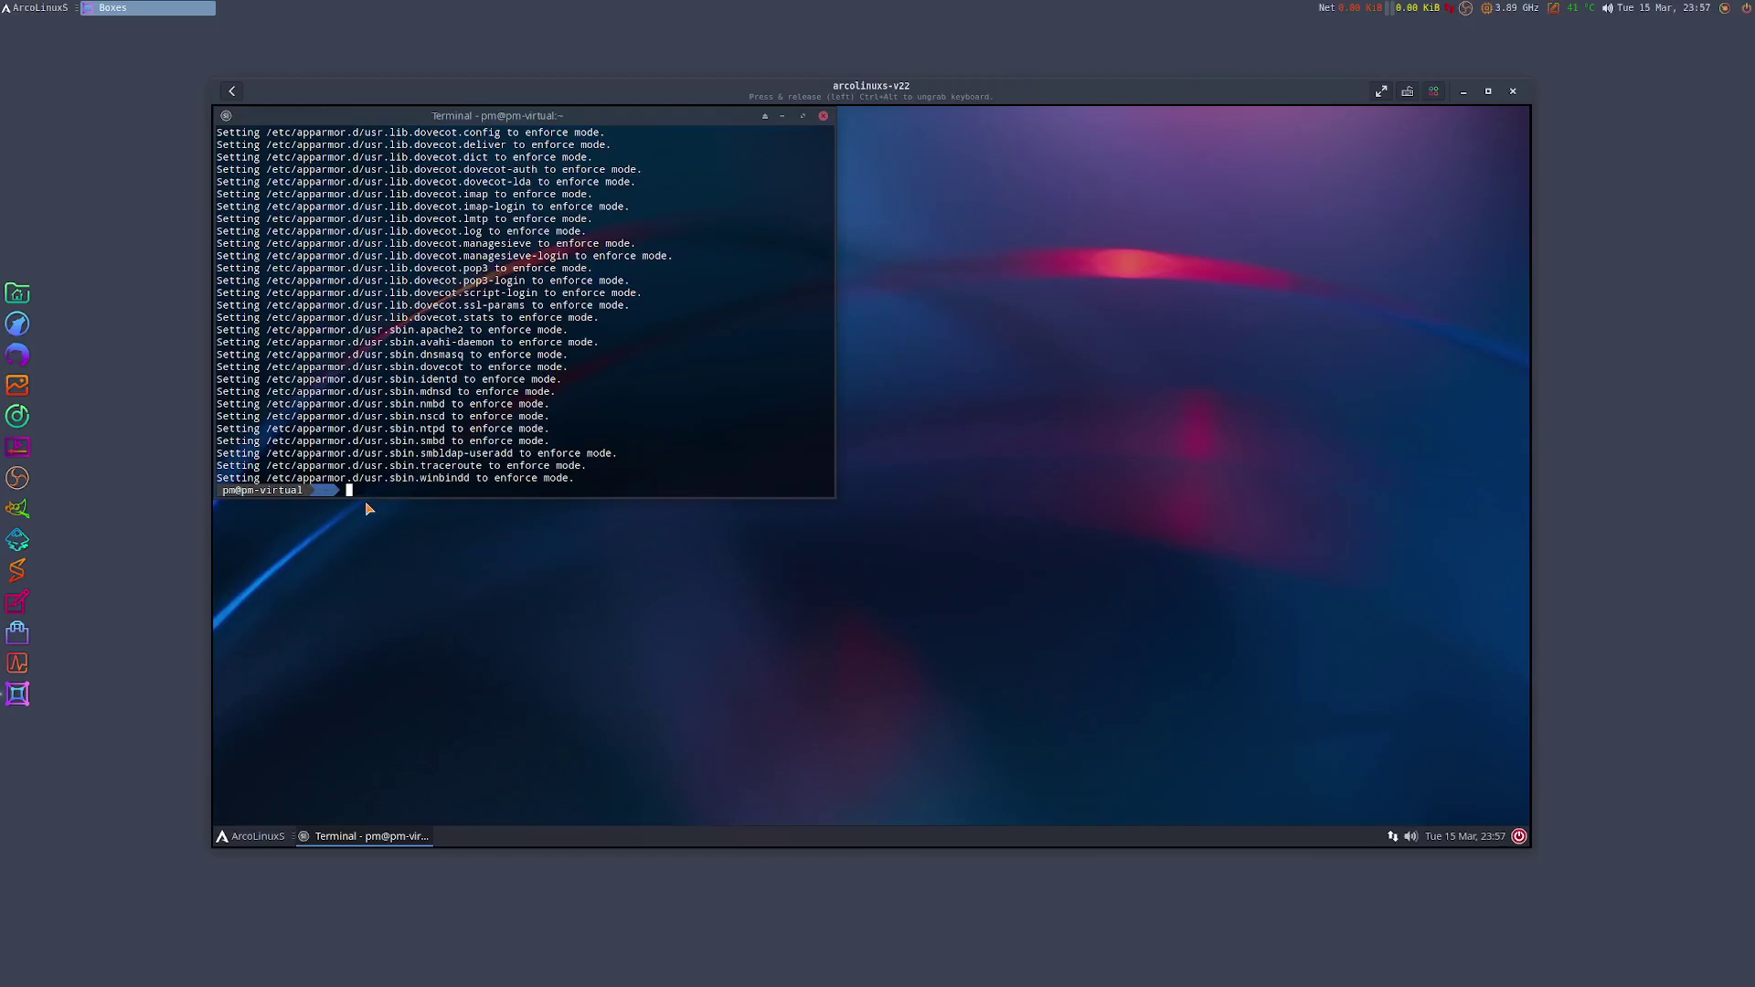
pyautogui.write('reboot')
pyautogui.press('Return')
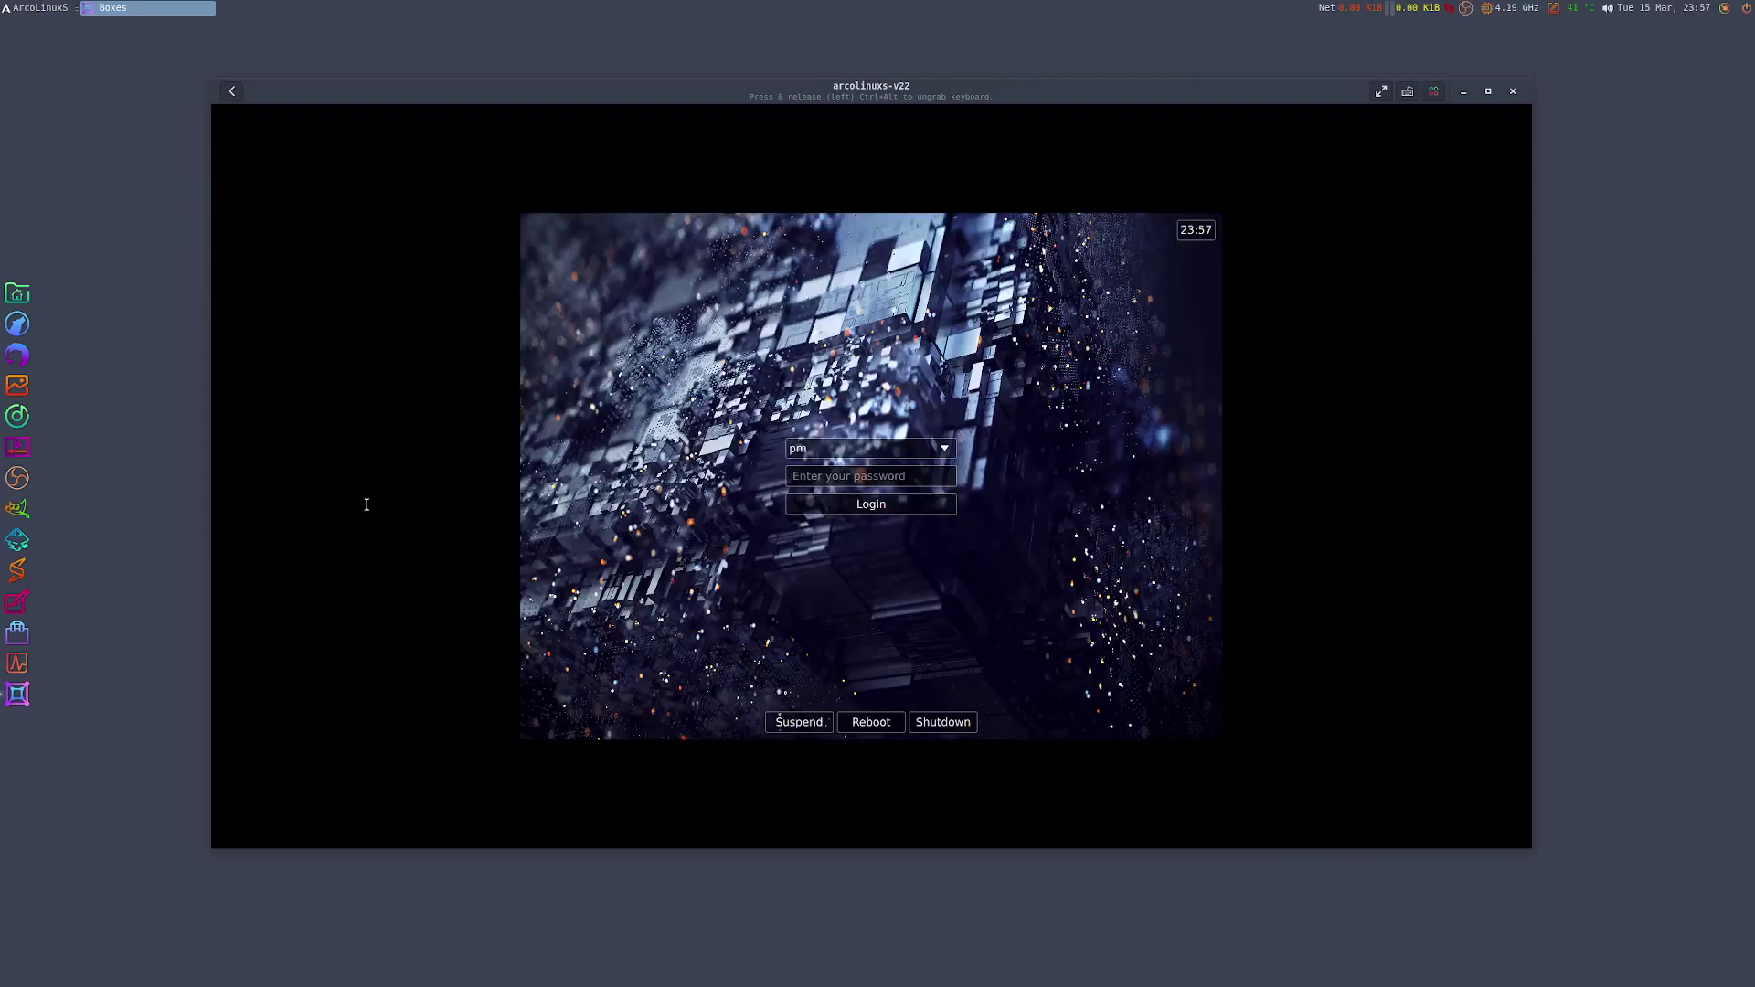
pyautogui.write('****')
pyautogui.press('Return')
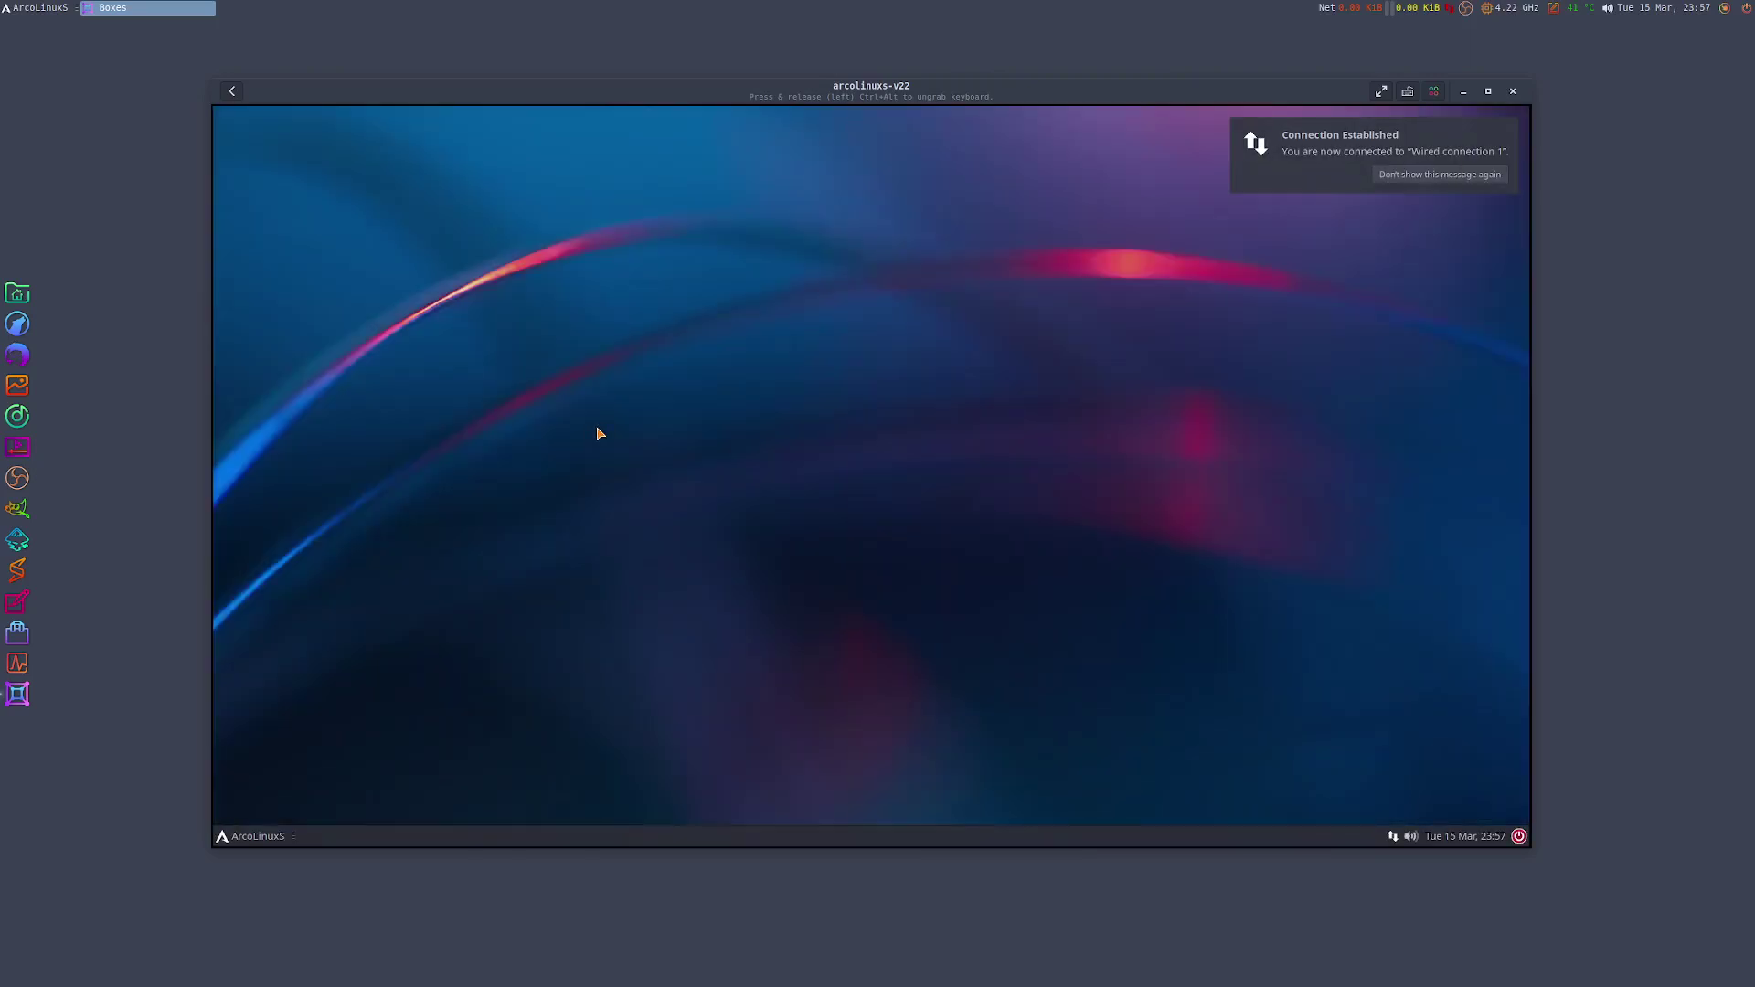
# - In a new terminal, run sudo aa-status and confirm 50 profiles loaded, all enforcing
pyautogui.hotkey('ctrl', 'alt', 't')
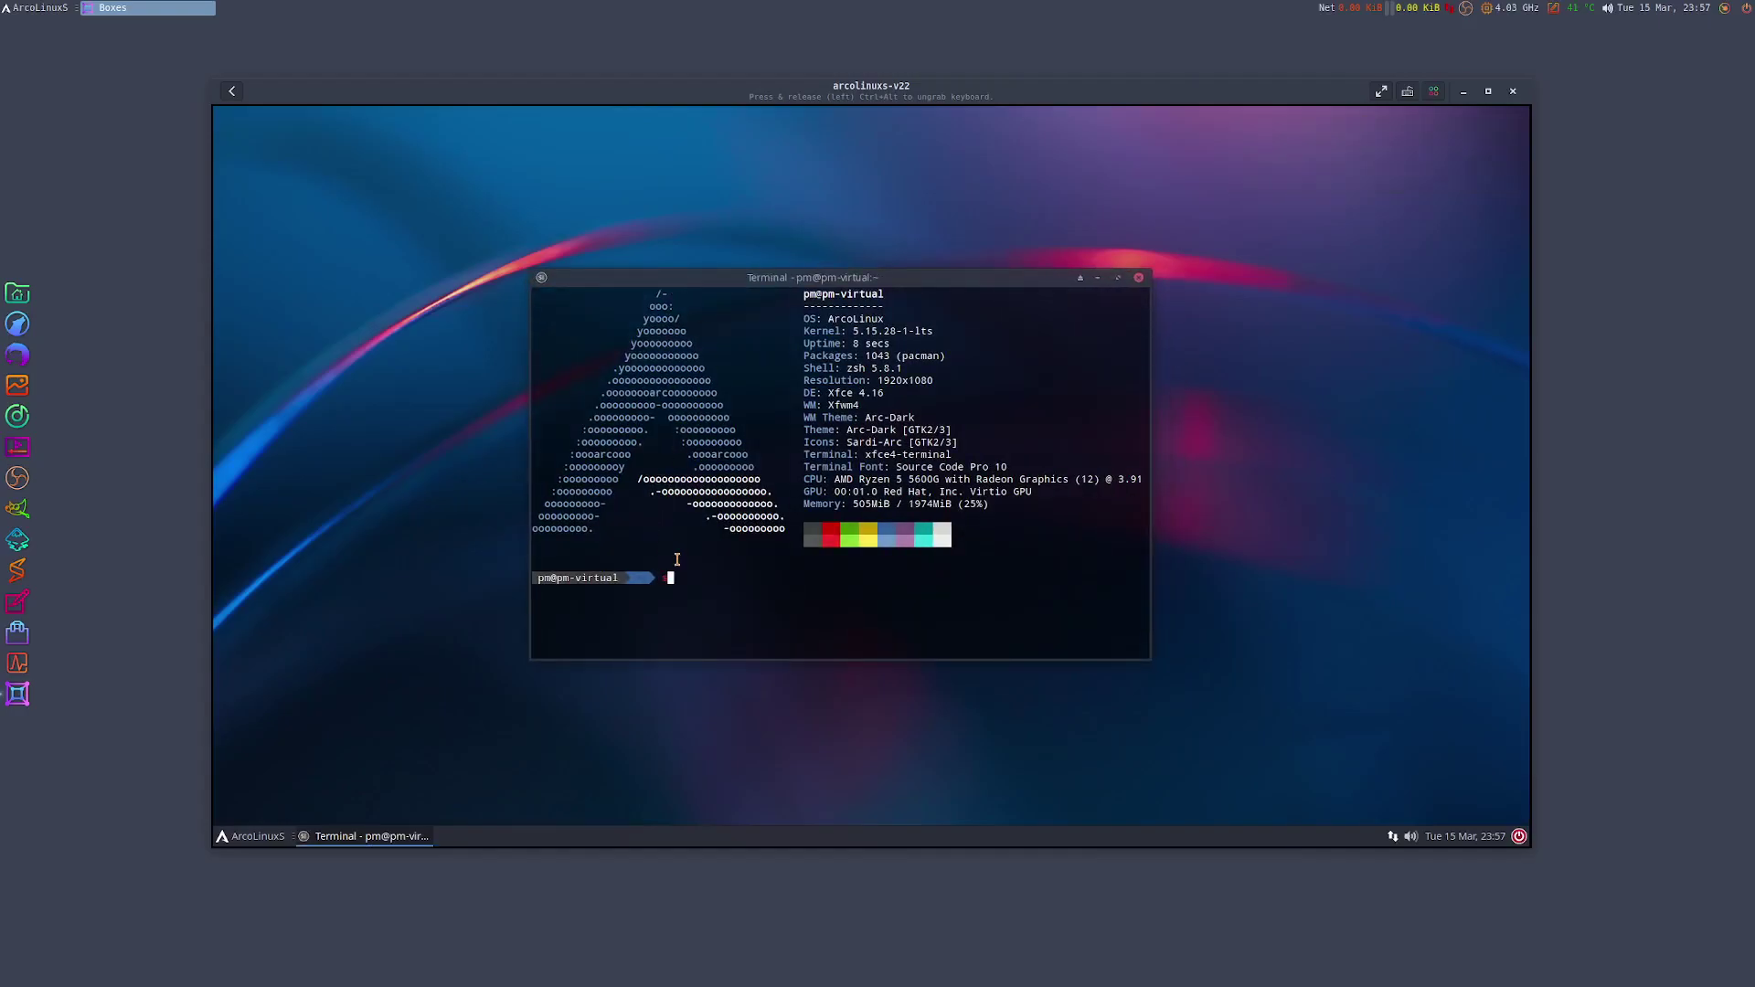
pyautogui.write('sudo aa-status')
pyautogui.press('Return')
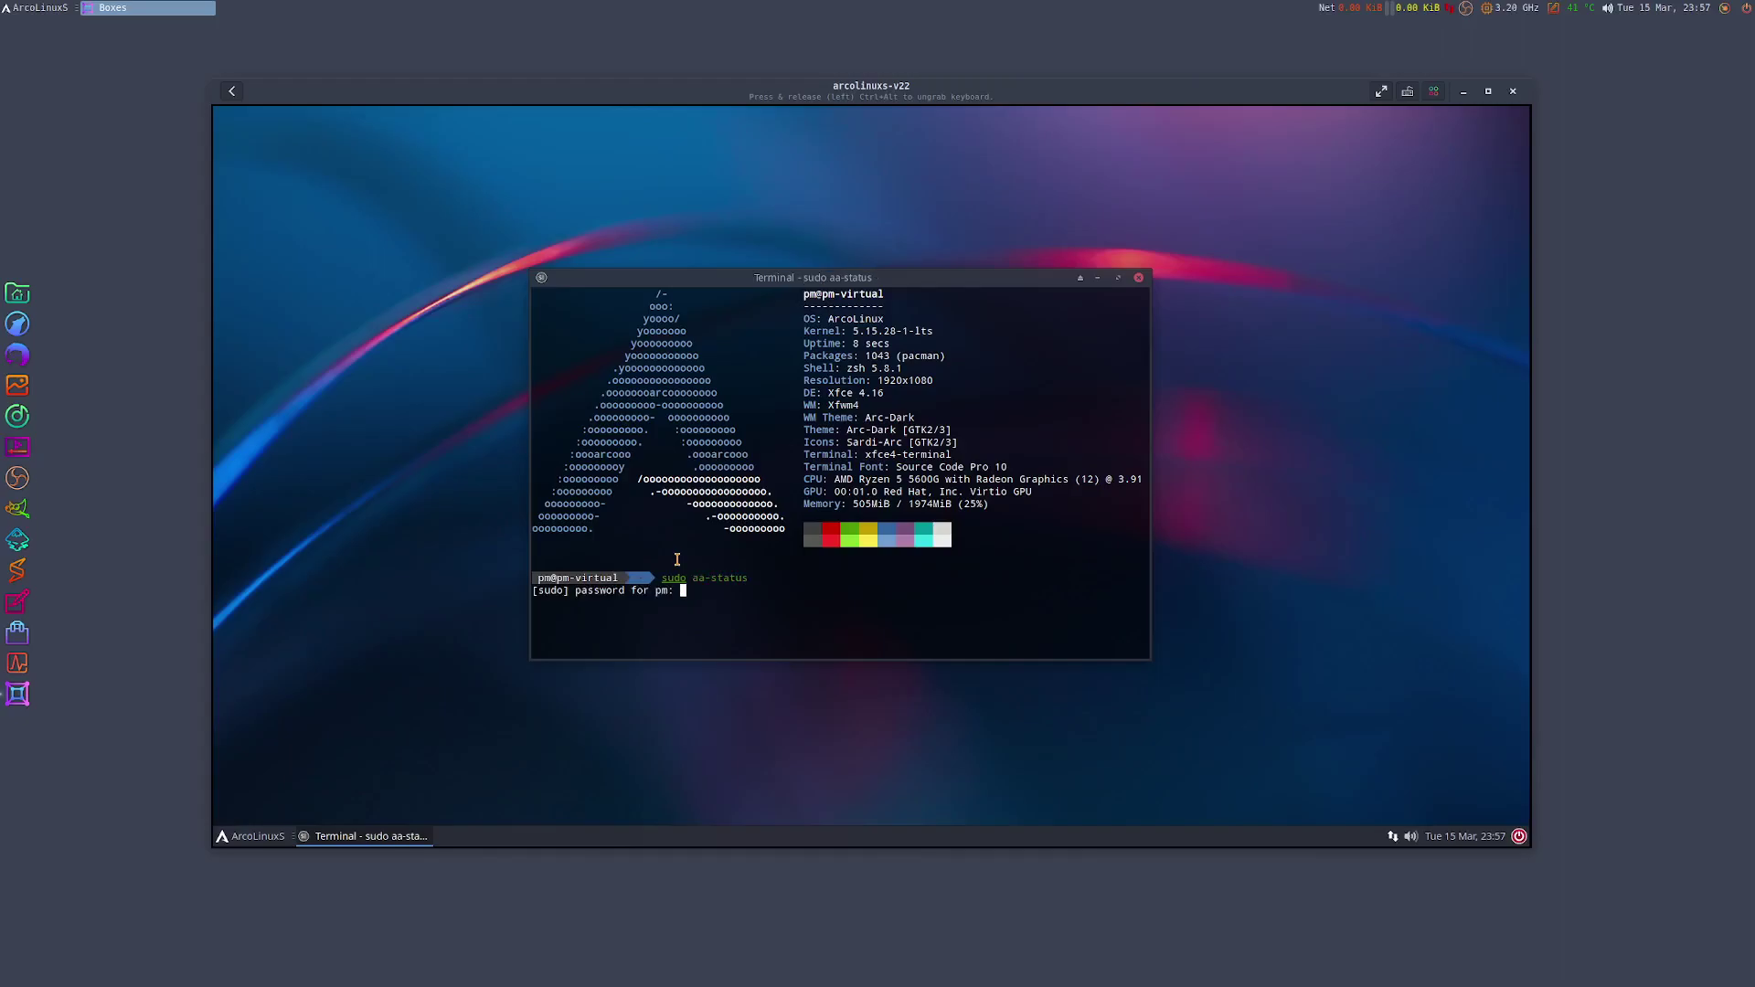
pyautogui.press('Return')
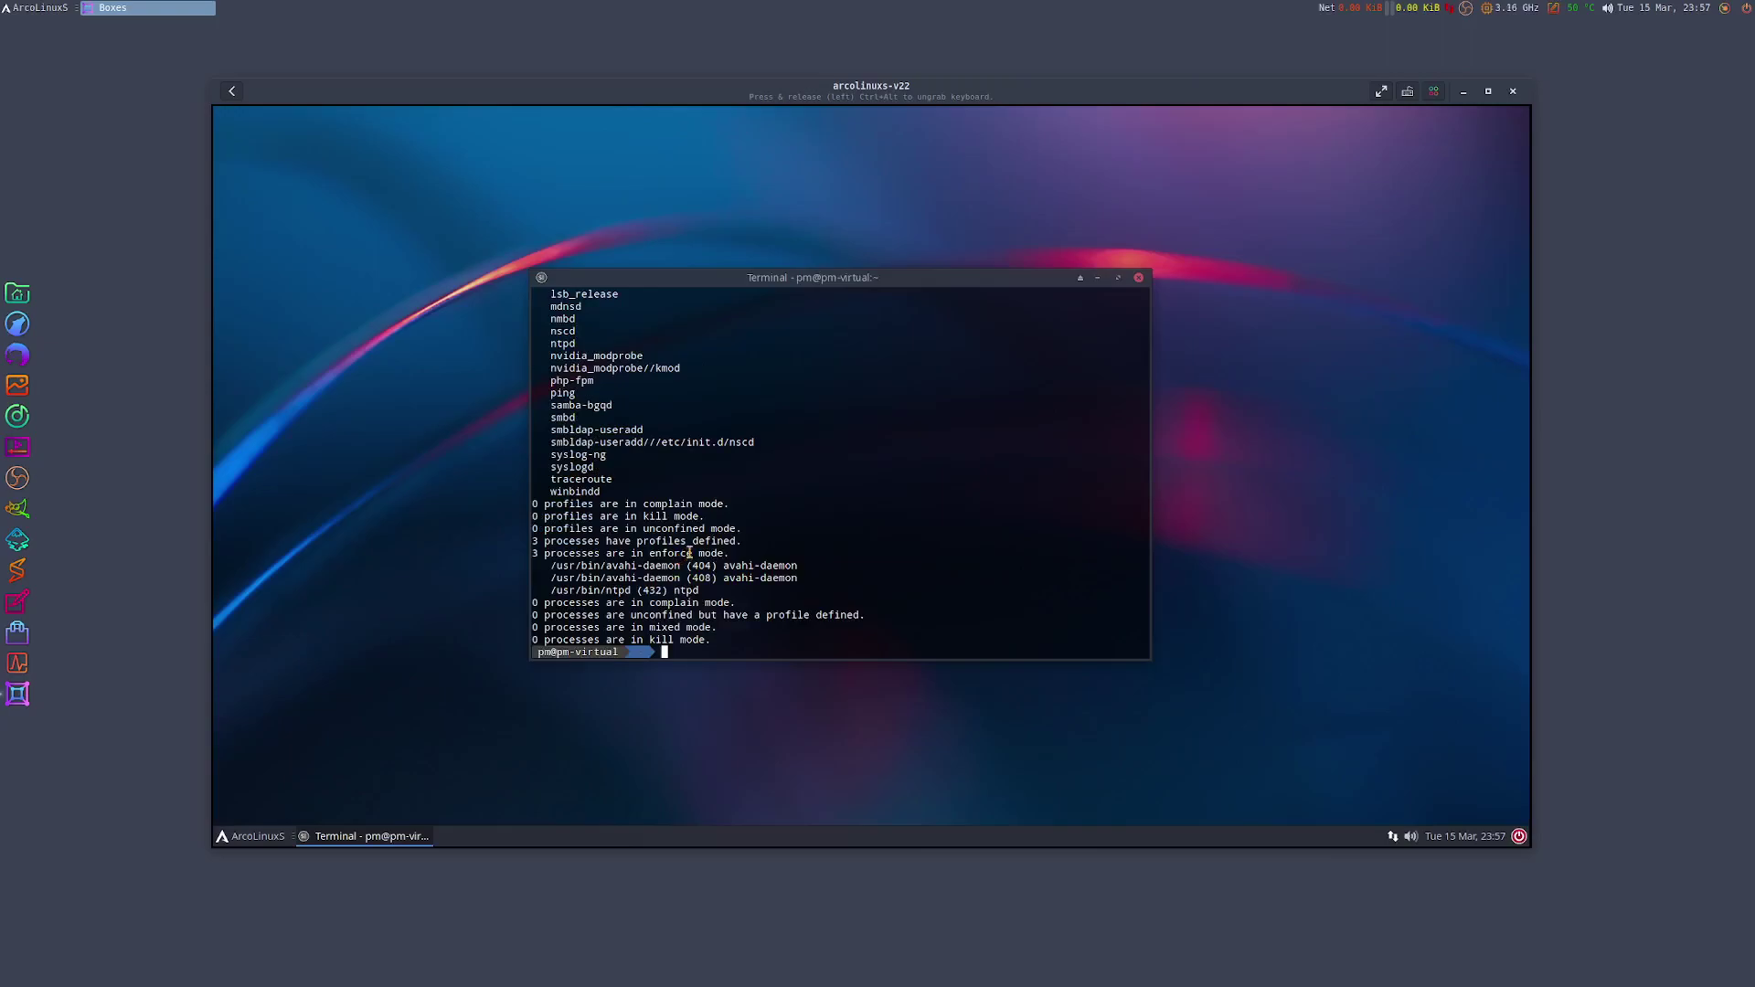
pyautogui.scroll(3, 689, 553)
pyautogui.scroll(8, 679, 531)
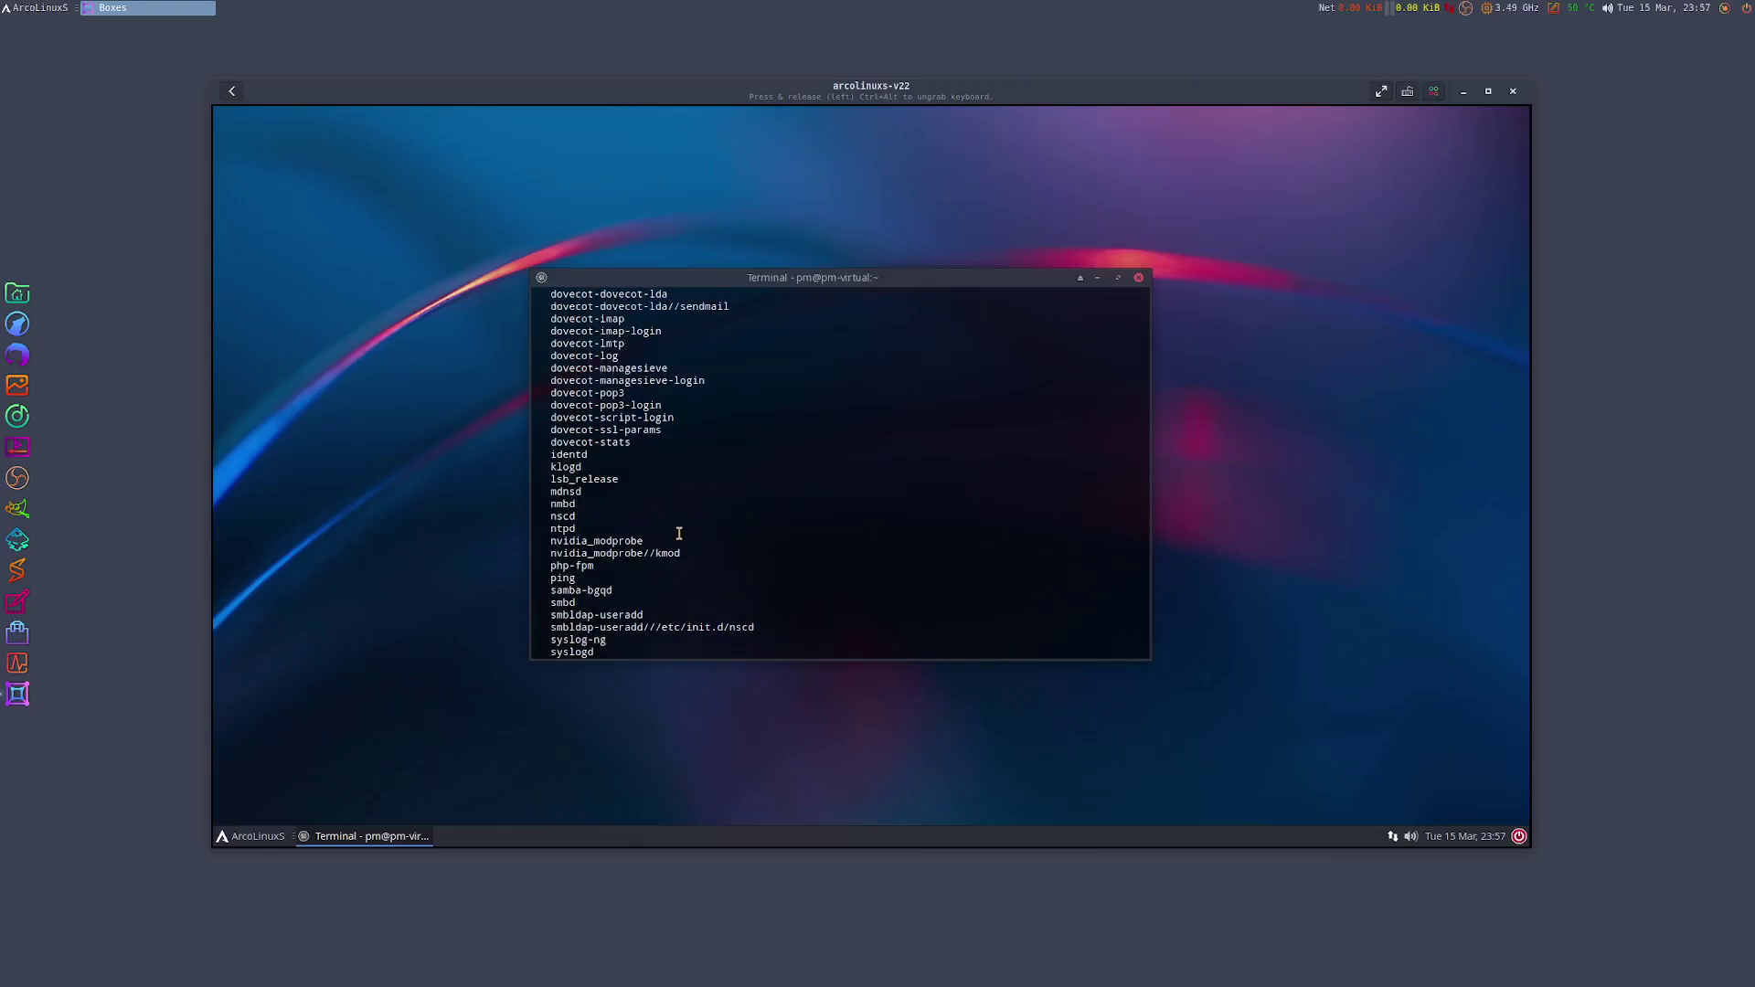
pyautogui.scroll(3, 679, 534)
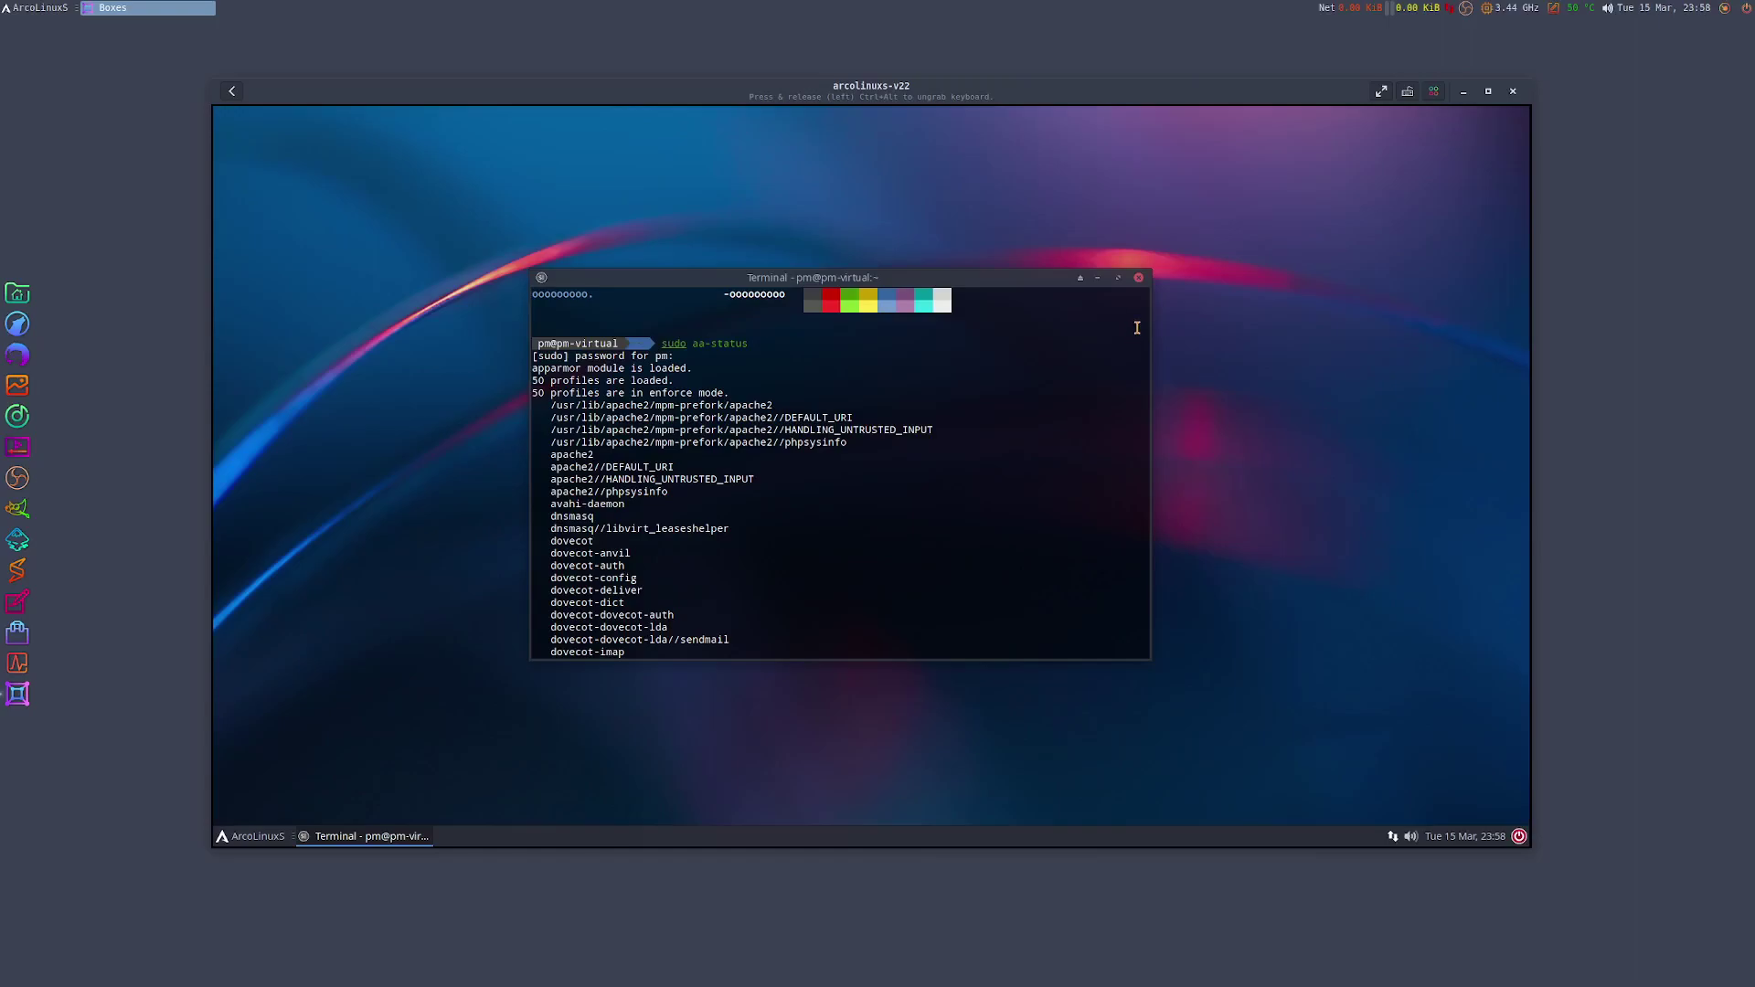
# - Close the xfce4-terminal window
pyautogui.click(1138, 277)
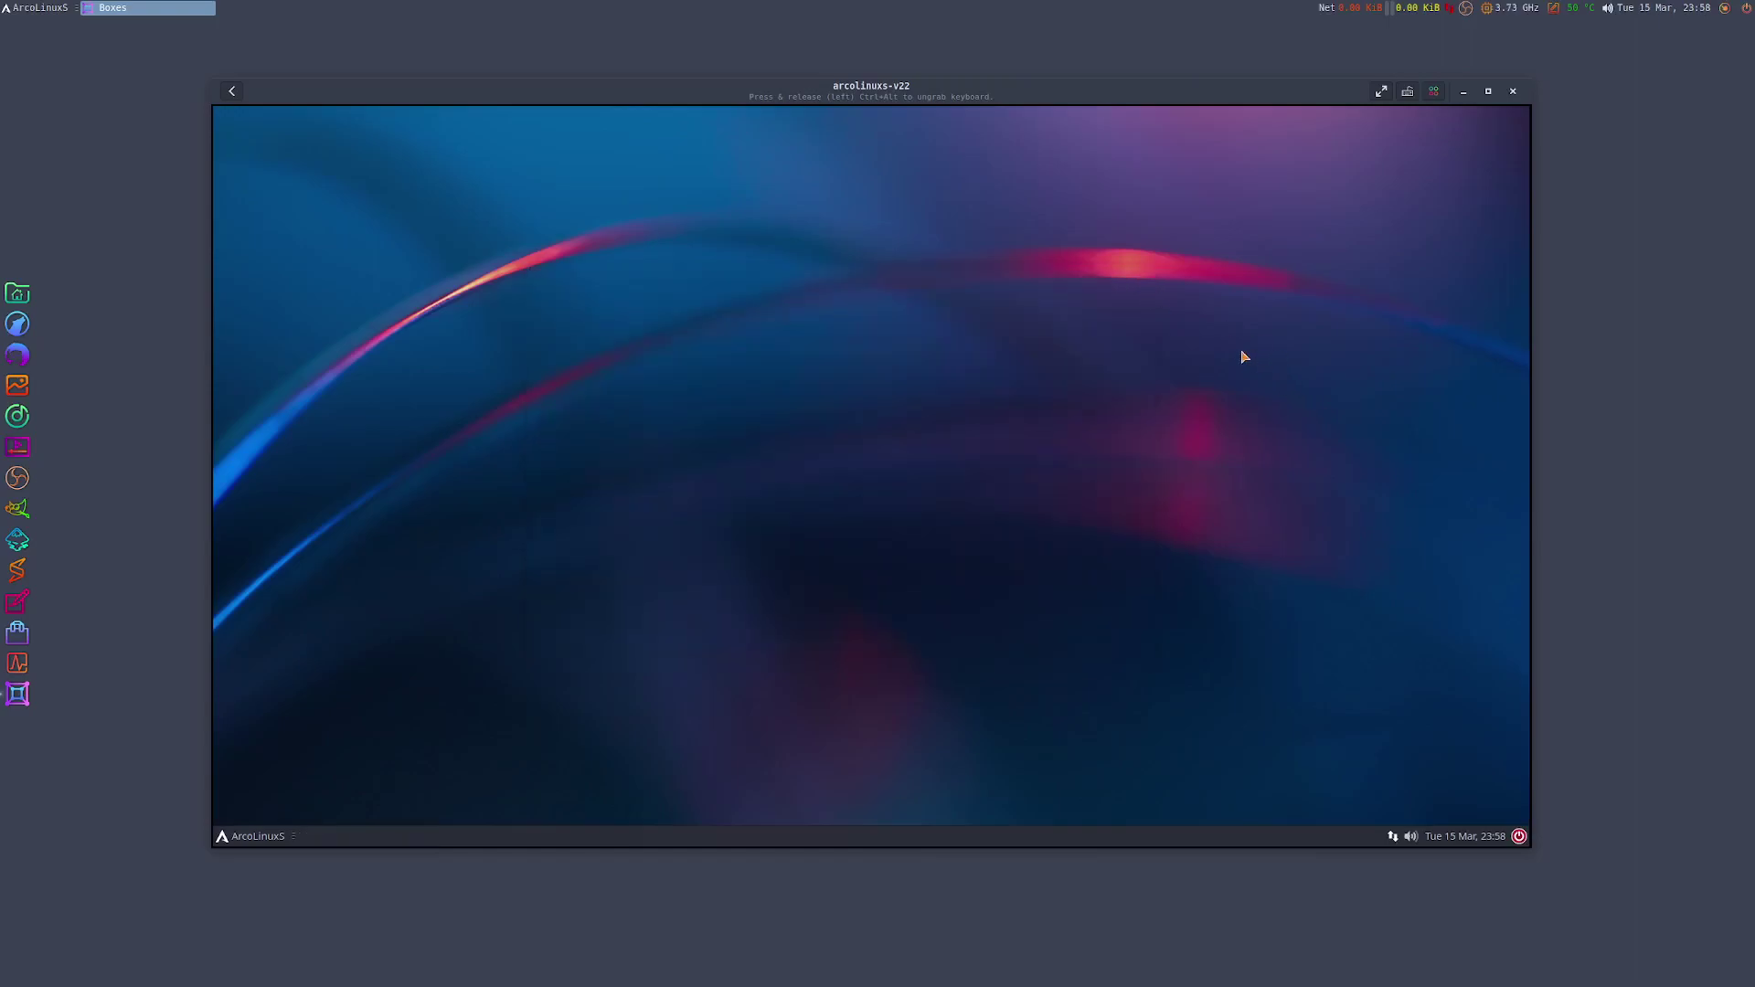